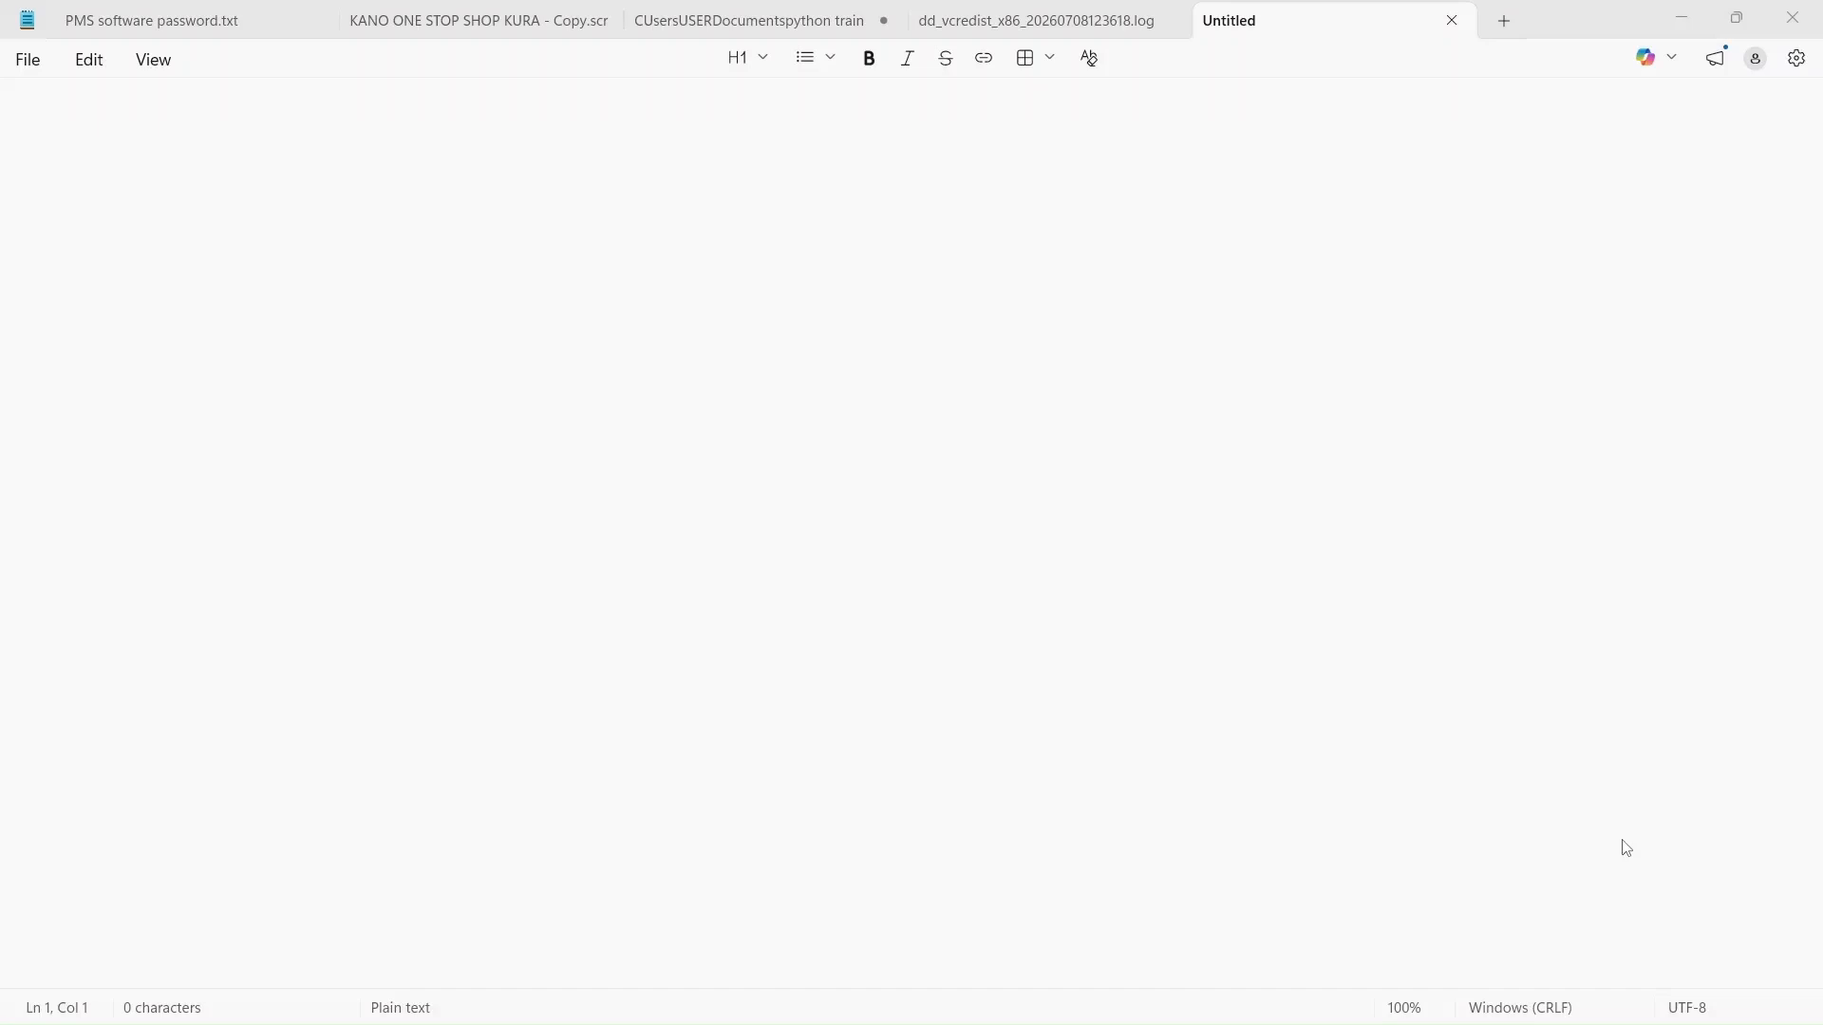
# Step: Leave the empty text note for the desktop and launch QGIS Desktop
pyautogui.moveTo(1481, 1023)
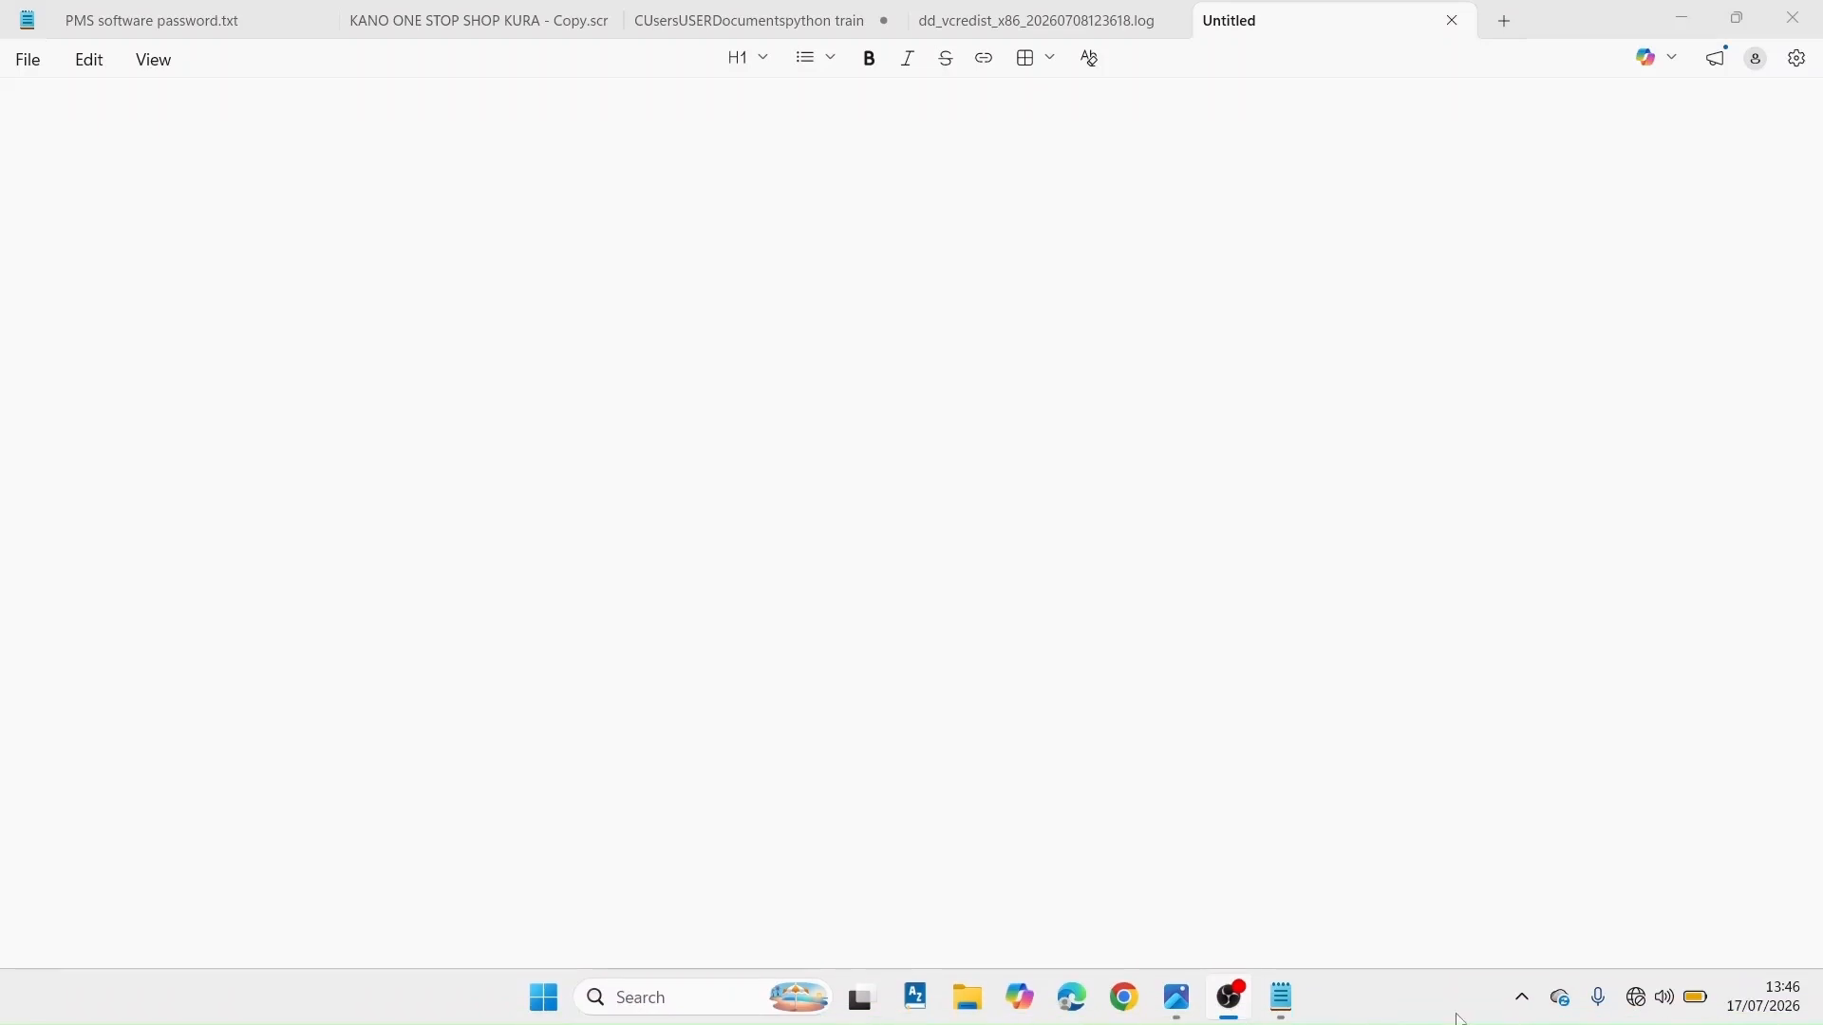
pyautogui.click(1817, 1006)
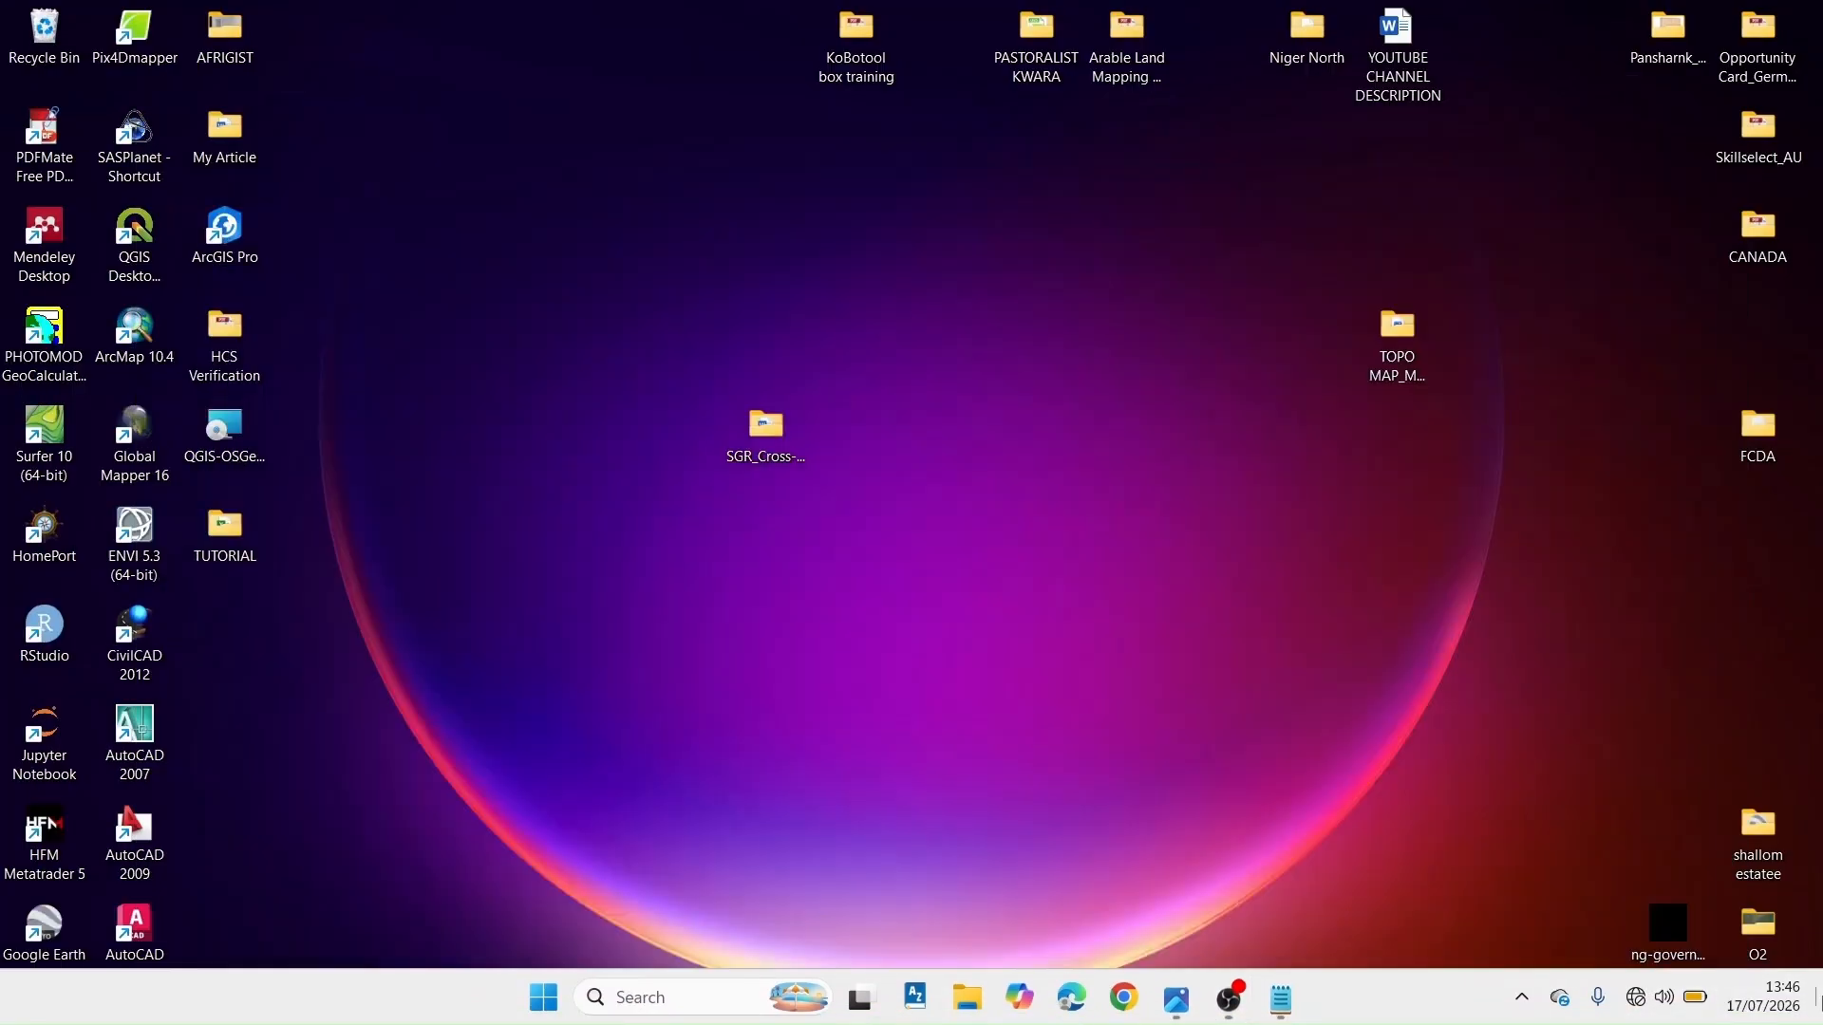
pyautogui.doubleClick(134, 243)
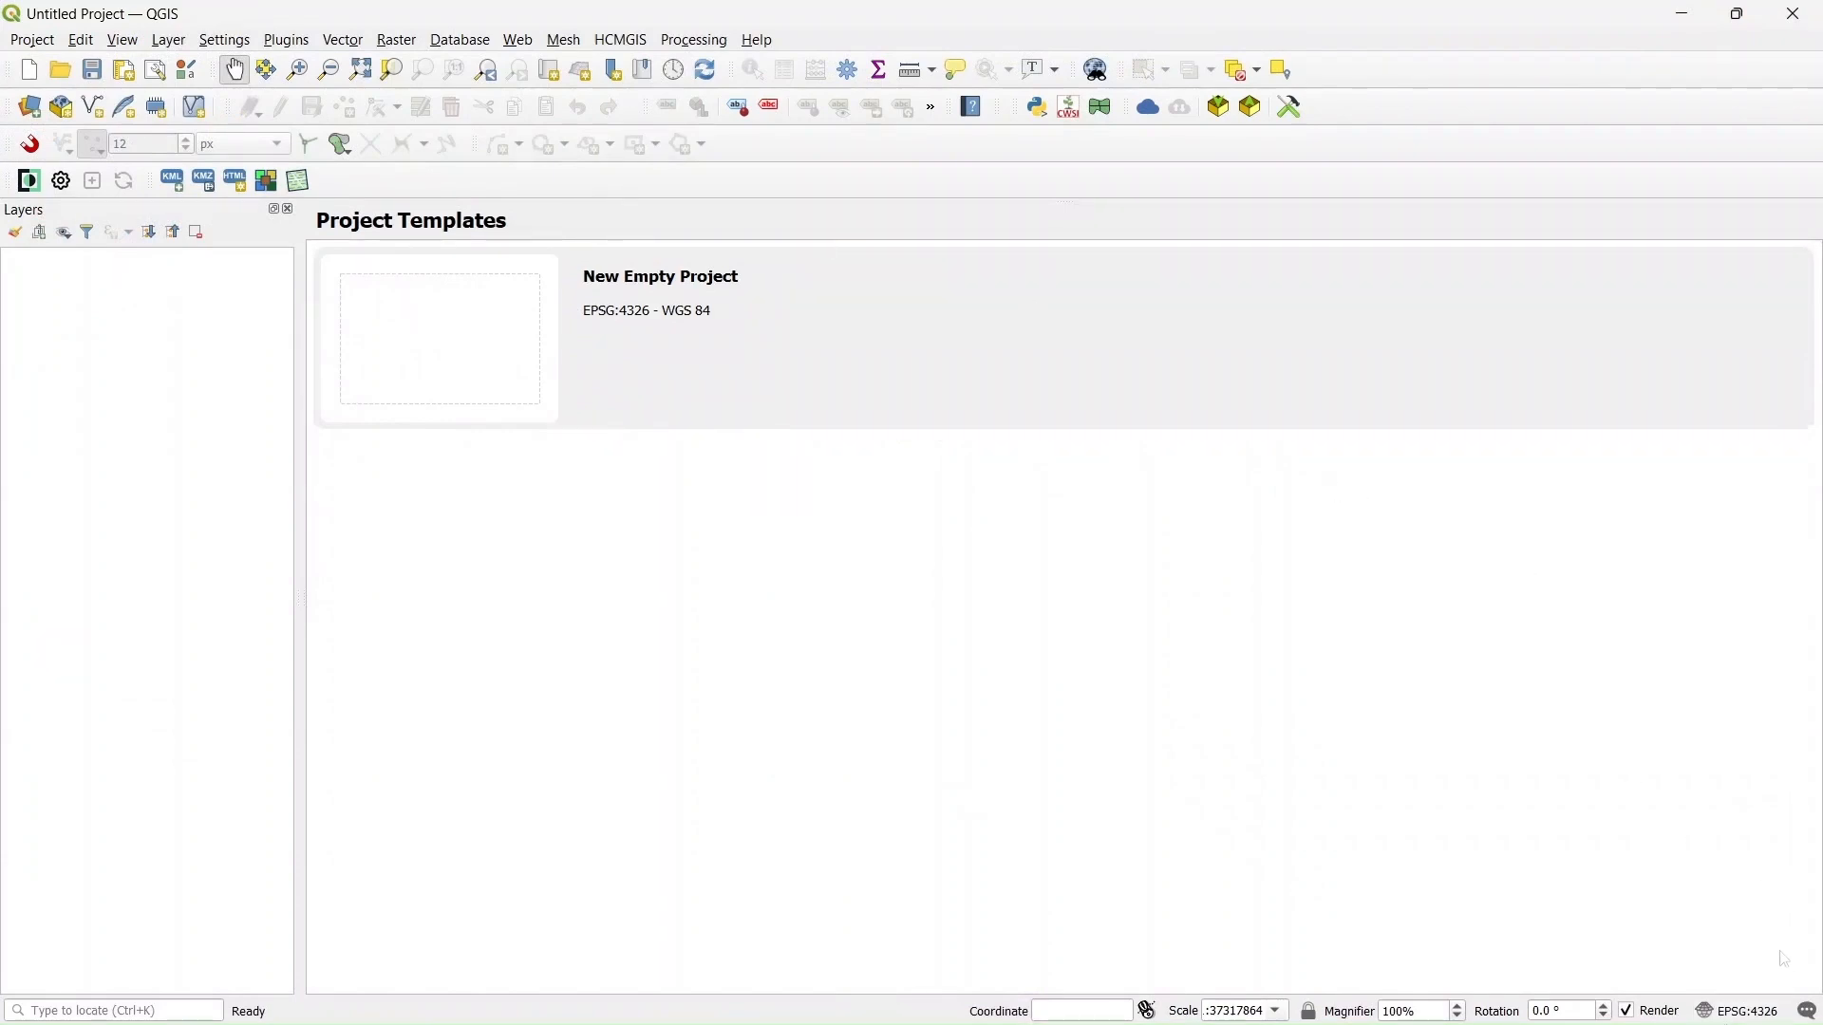
# Step: Open the OBSERVED DATA file from the desktop's TUTORIAL folder in Excel and review its point ID, easting, northing and elevation columns
pyautogui.moveTo(1768, 984)
pyautogui.moveTo(953, 977)
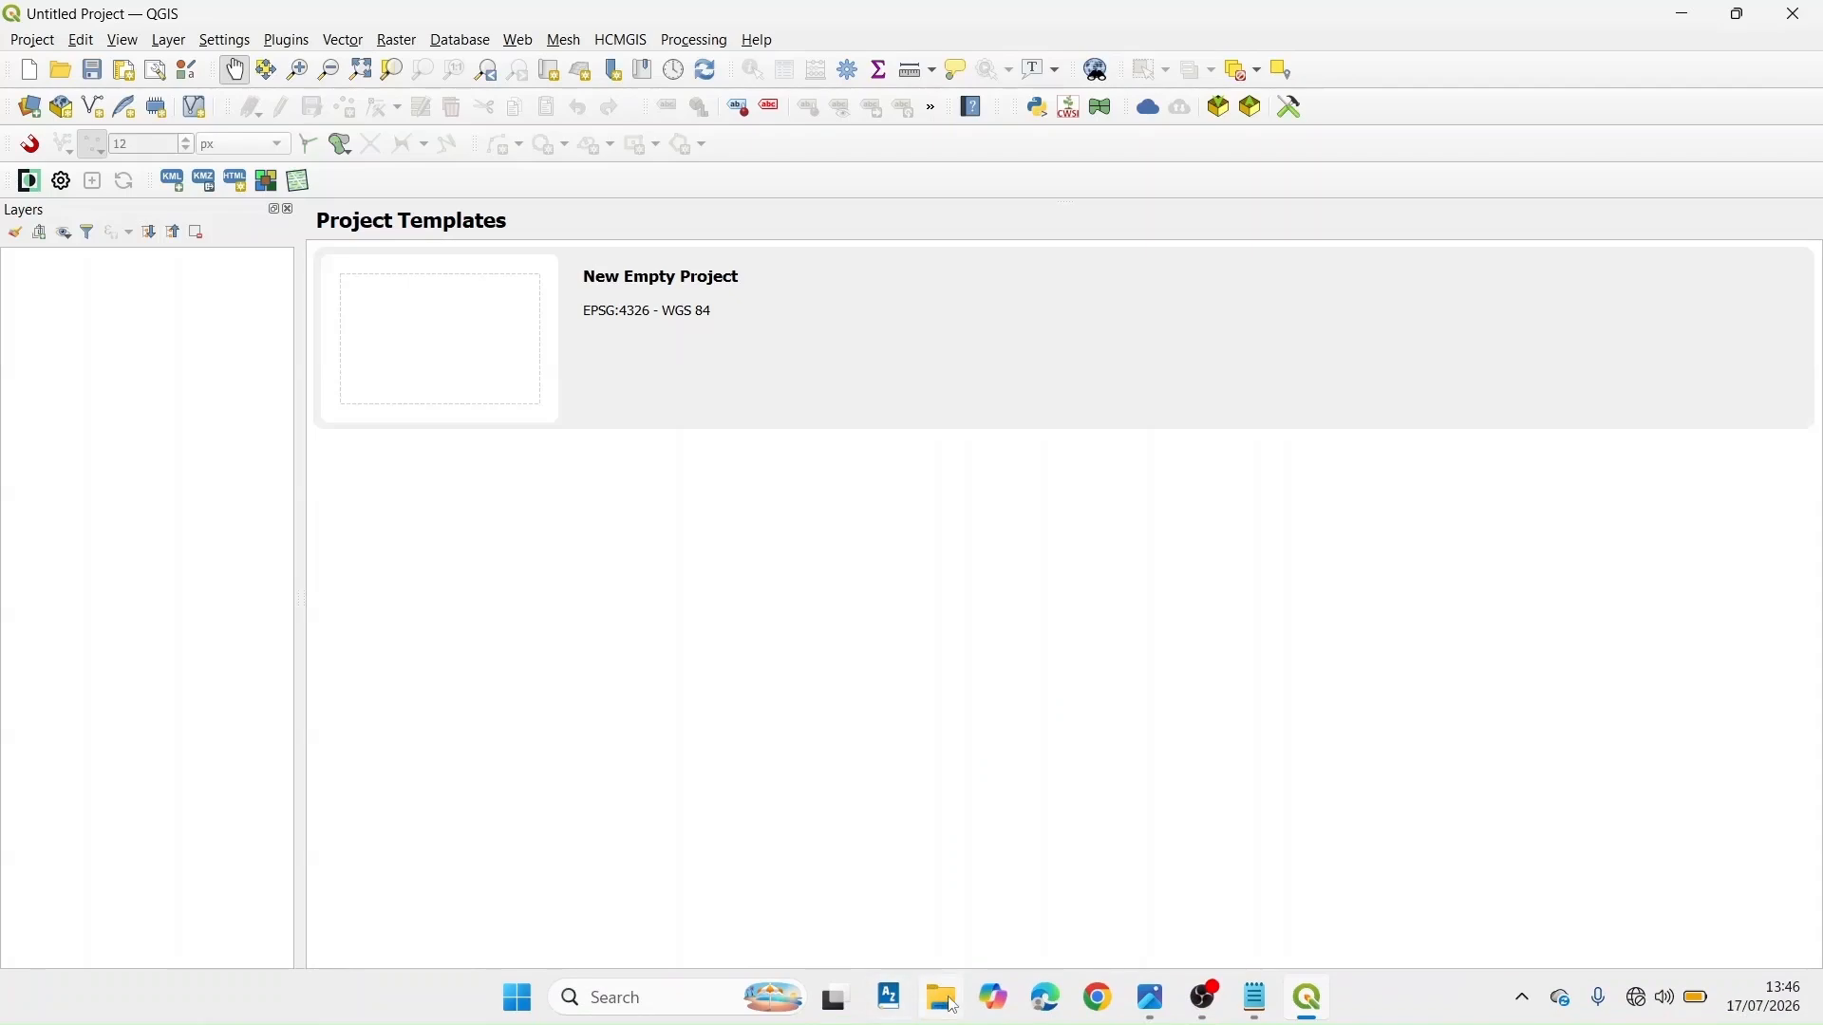
pyautogui.click(954, 983)
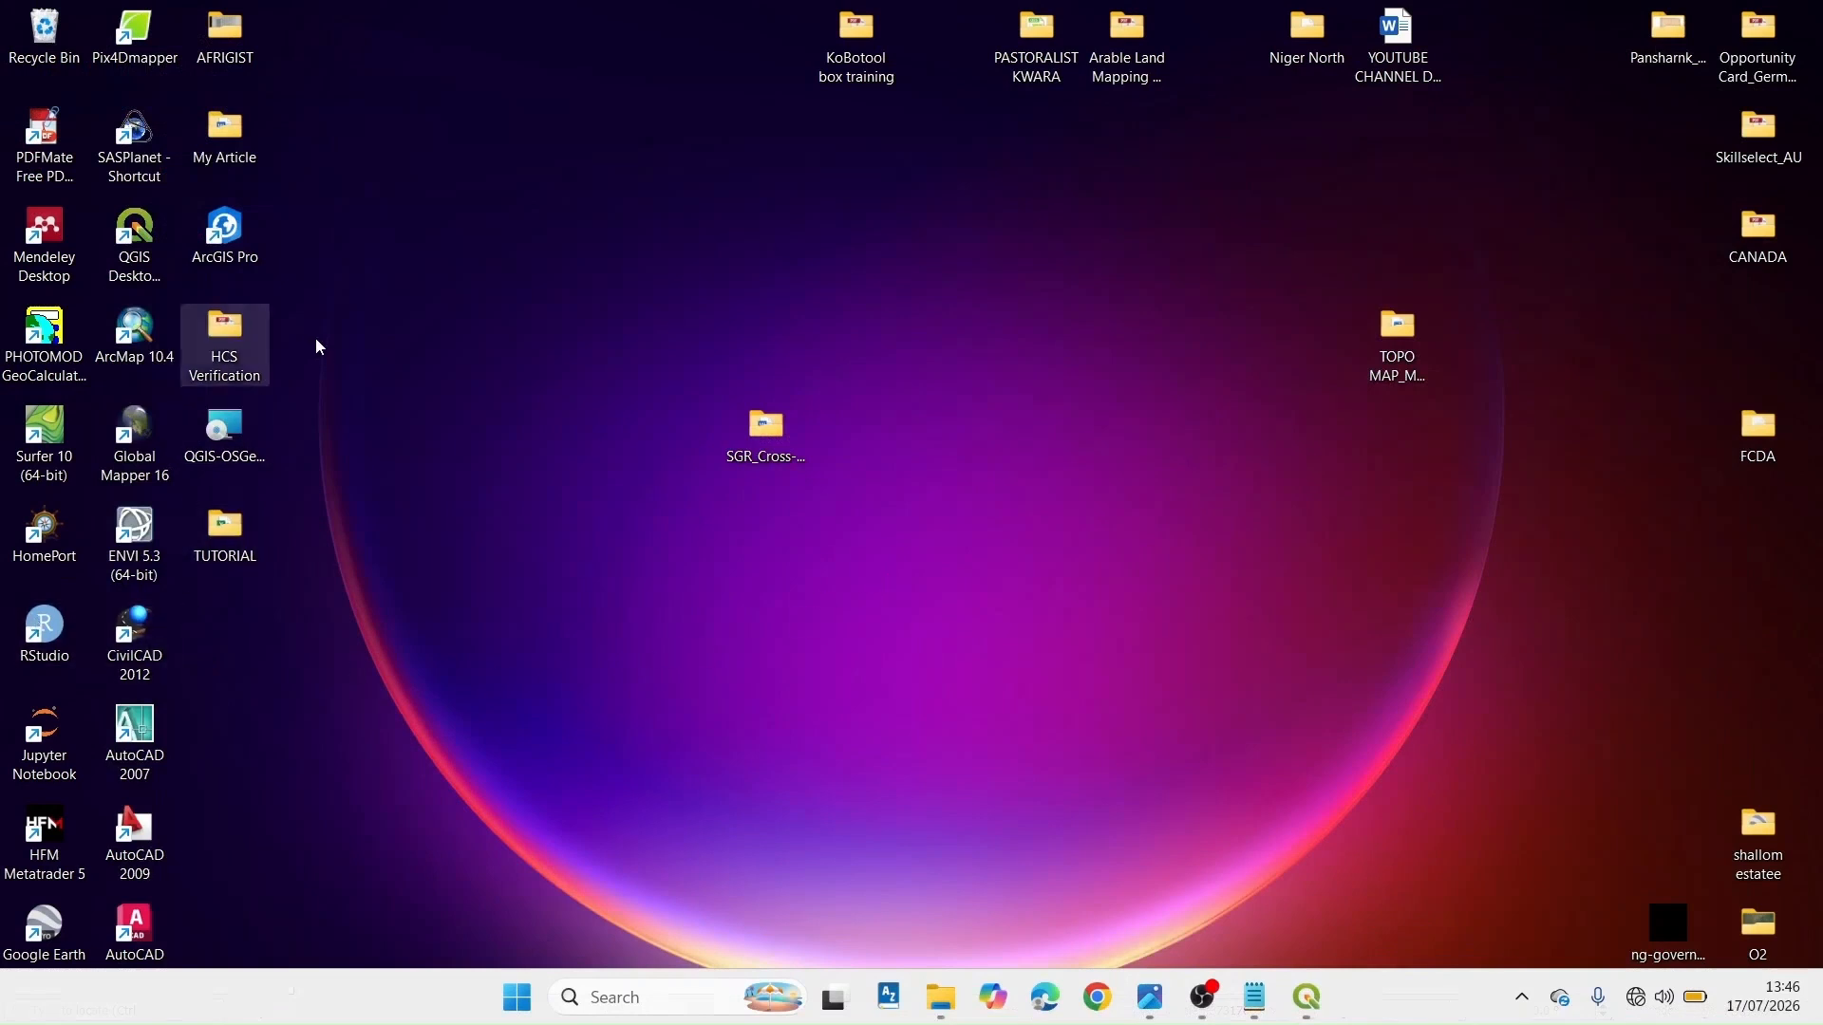
pyautogui.doubleClick(243, 536)
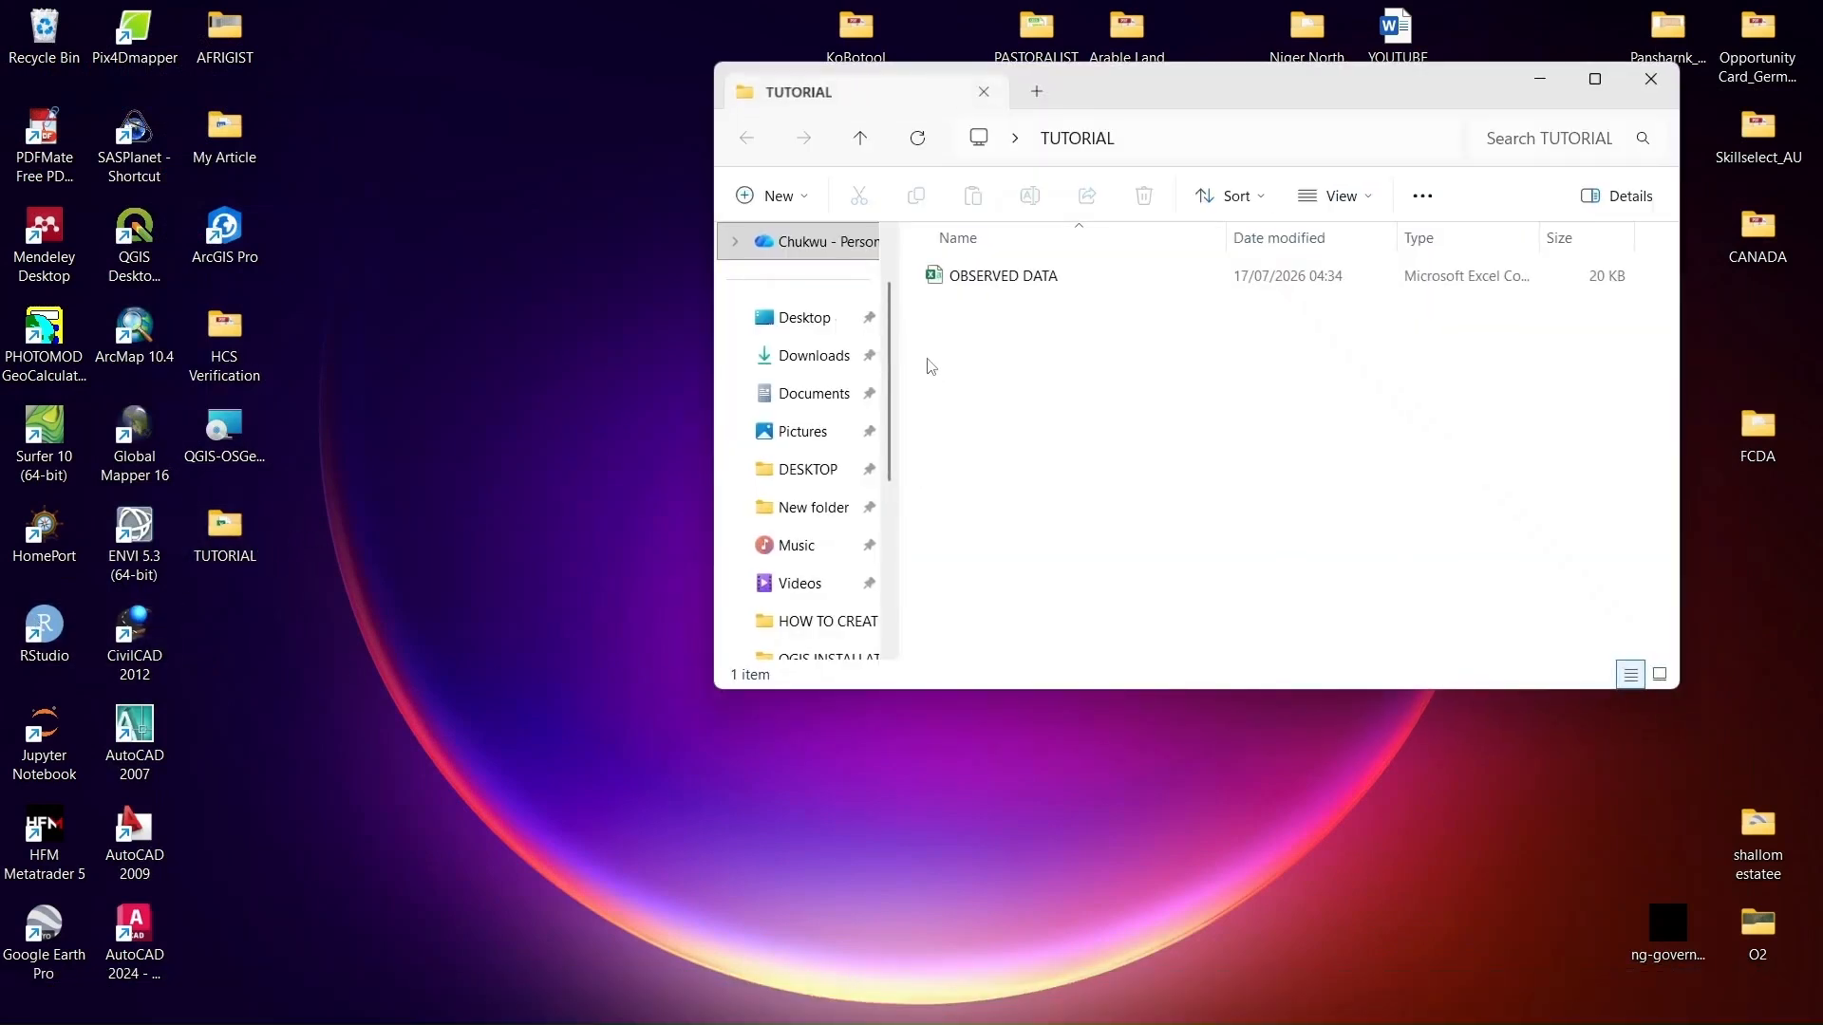
pyautogui.doubleClick(990, 283)
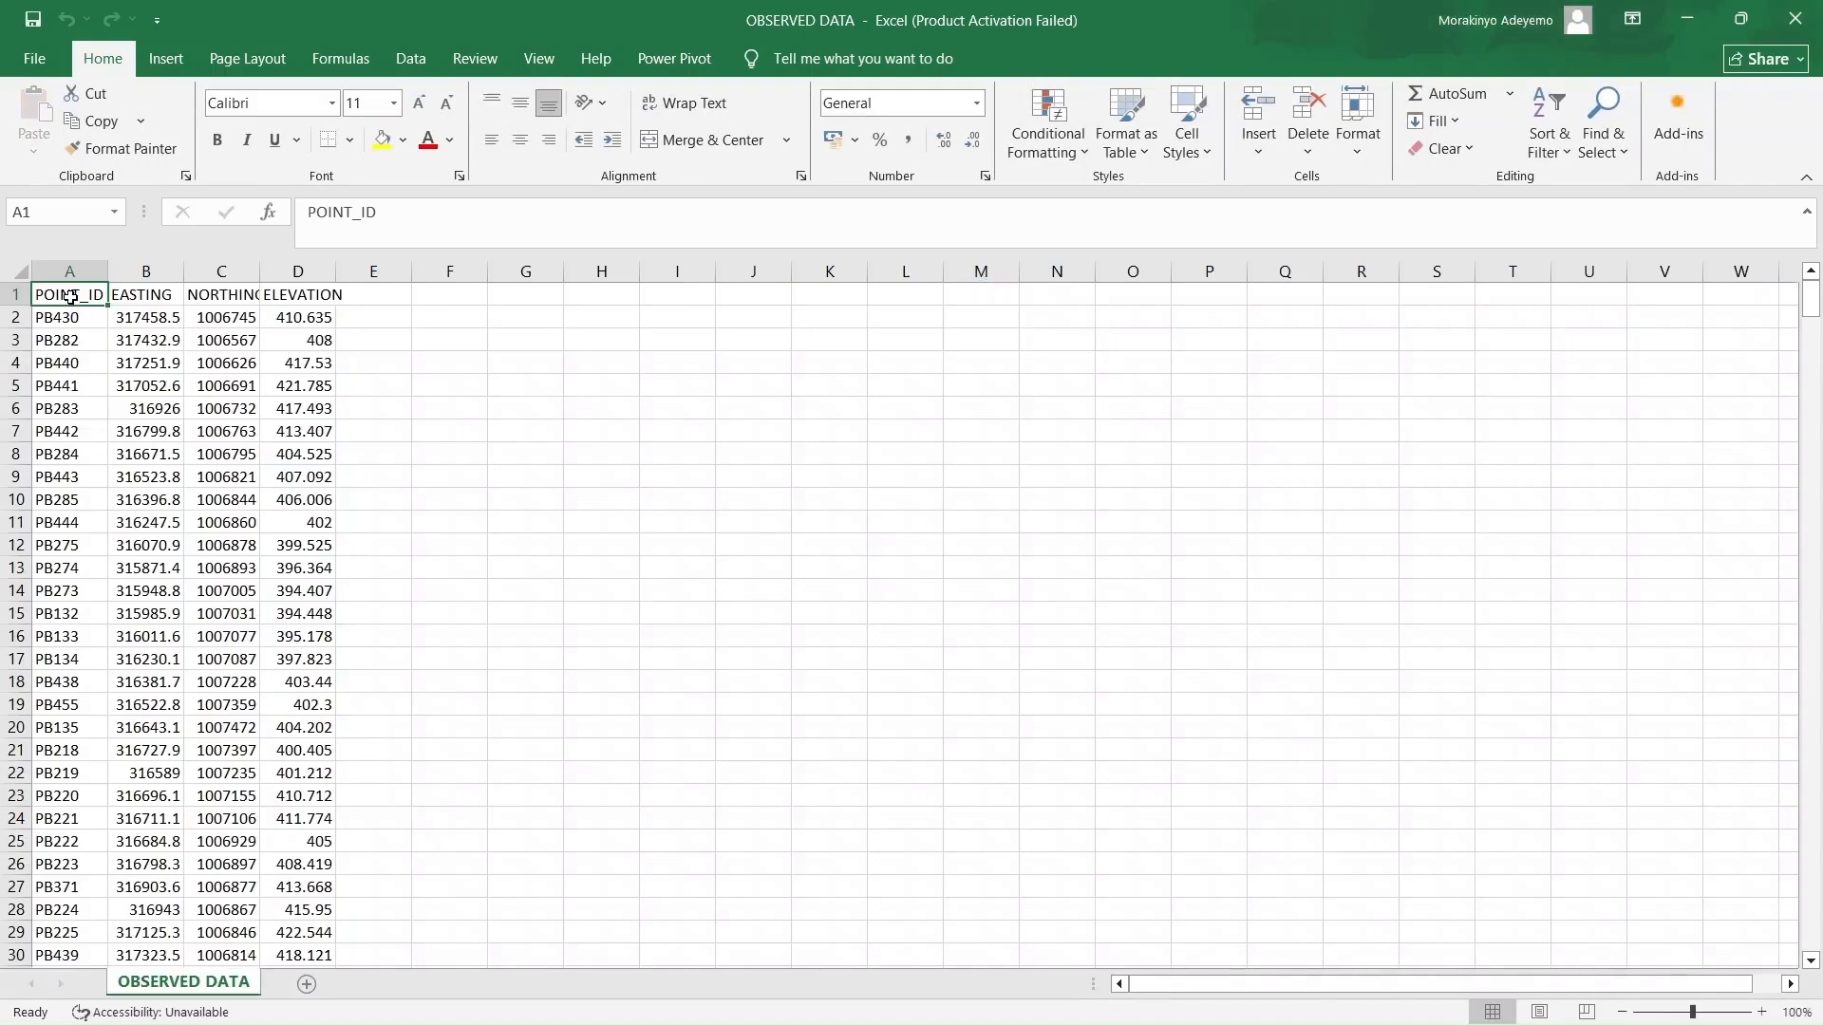
pyautogui.scroll(-17, 199, 436)
pyautogui.scroll(-7, 199, 435)
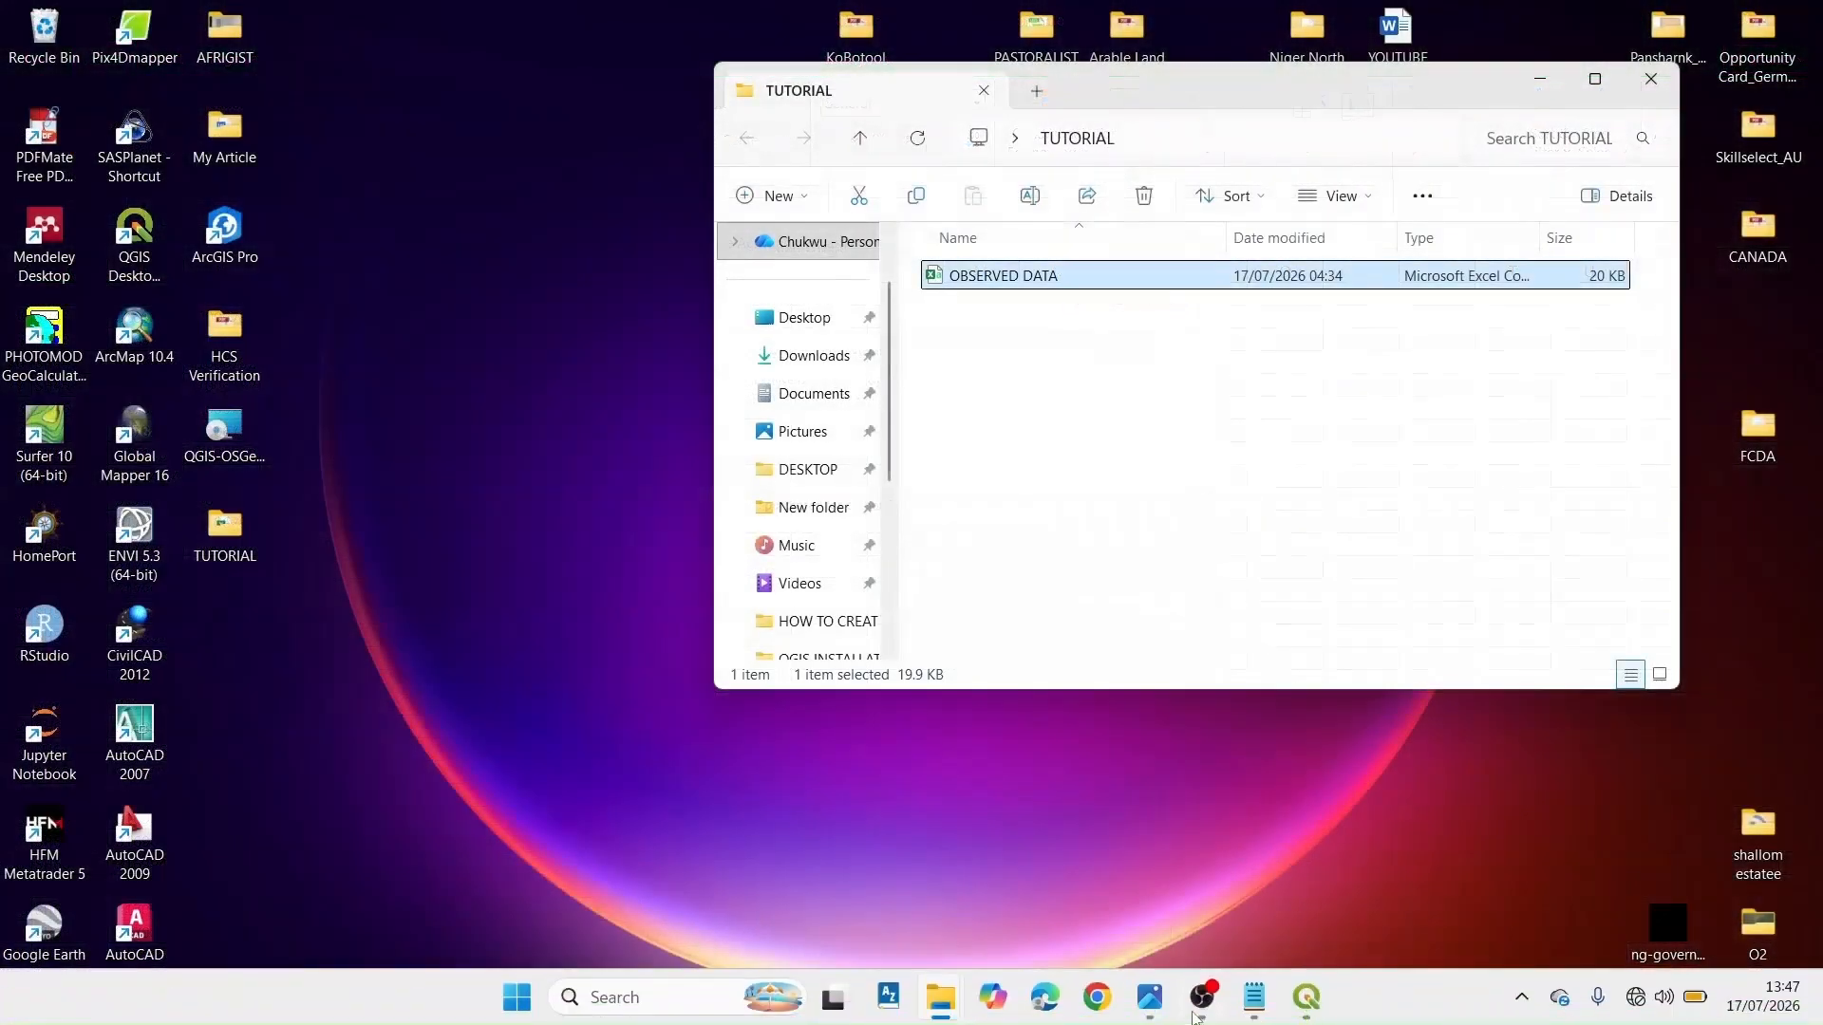
# Step: Switch back to QGIS and set the project's coordinate reference system to Minna / UTM zone 32N (EPSG:26332)
pyautogui.click(1306, 998)
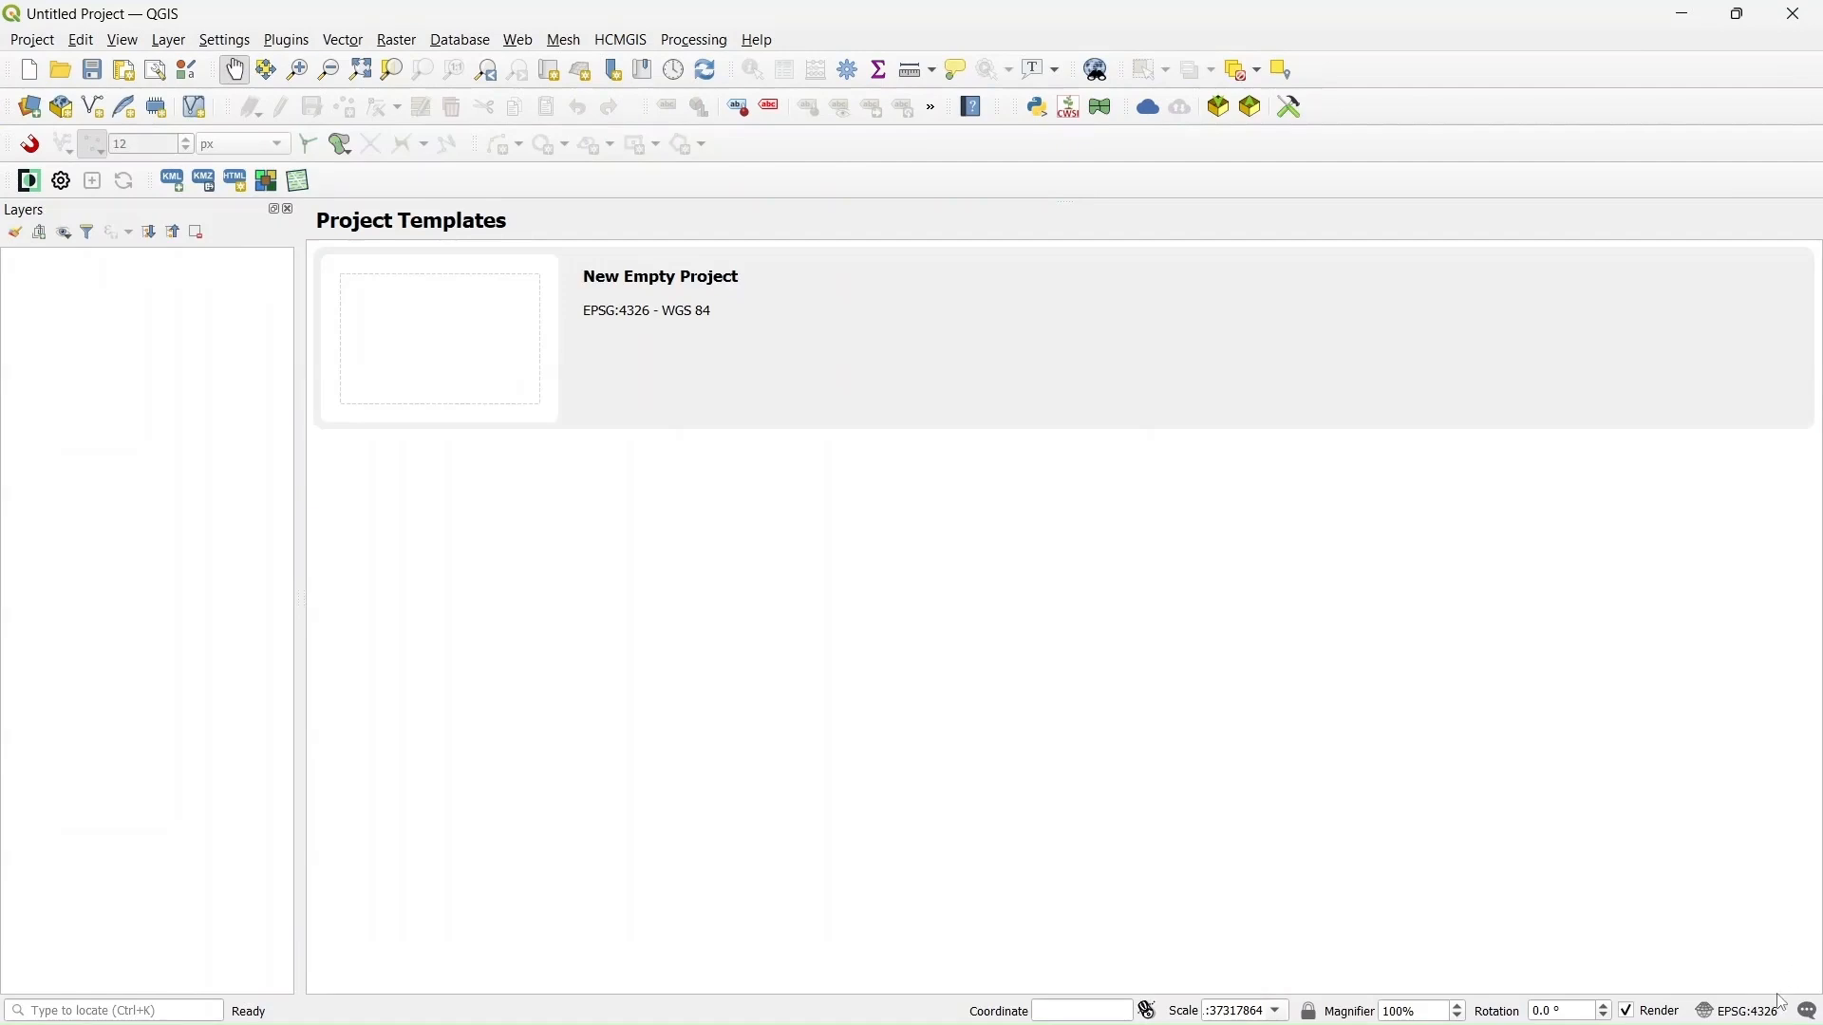
pyautogui.moveTo(1690, 1023)
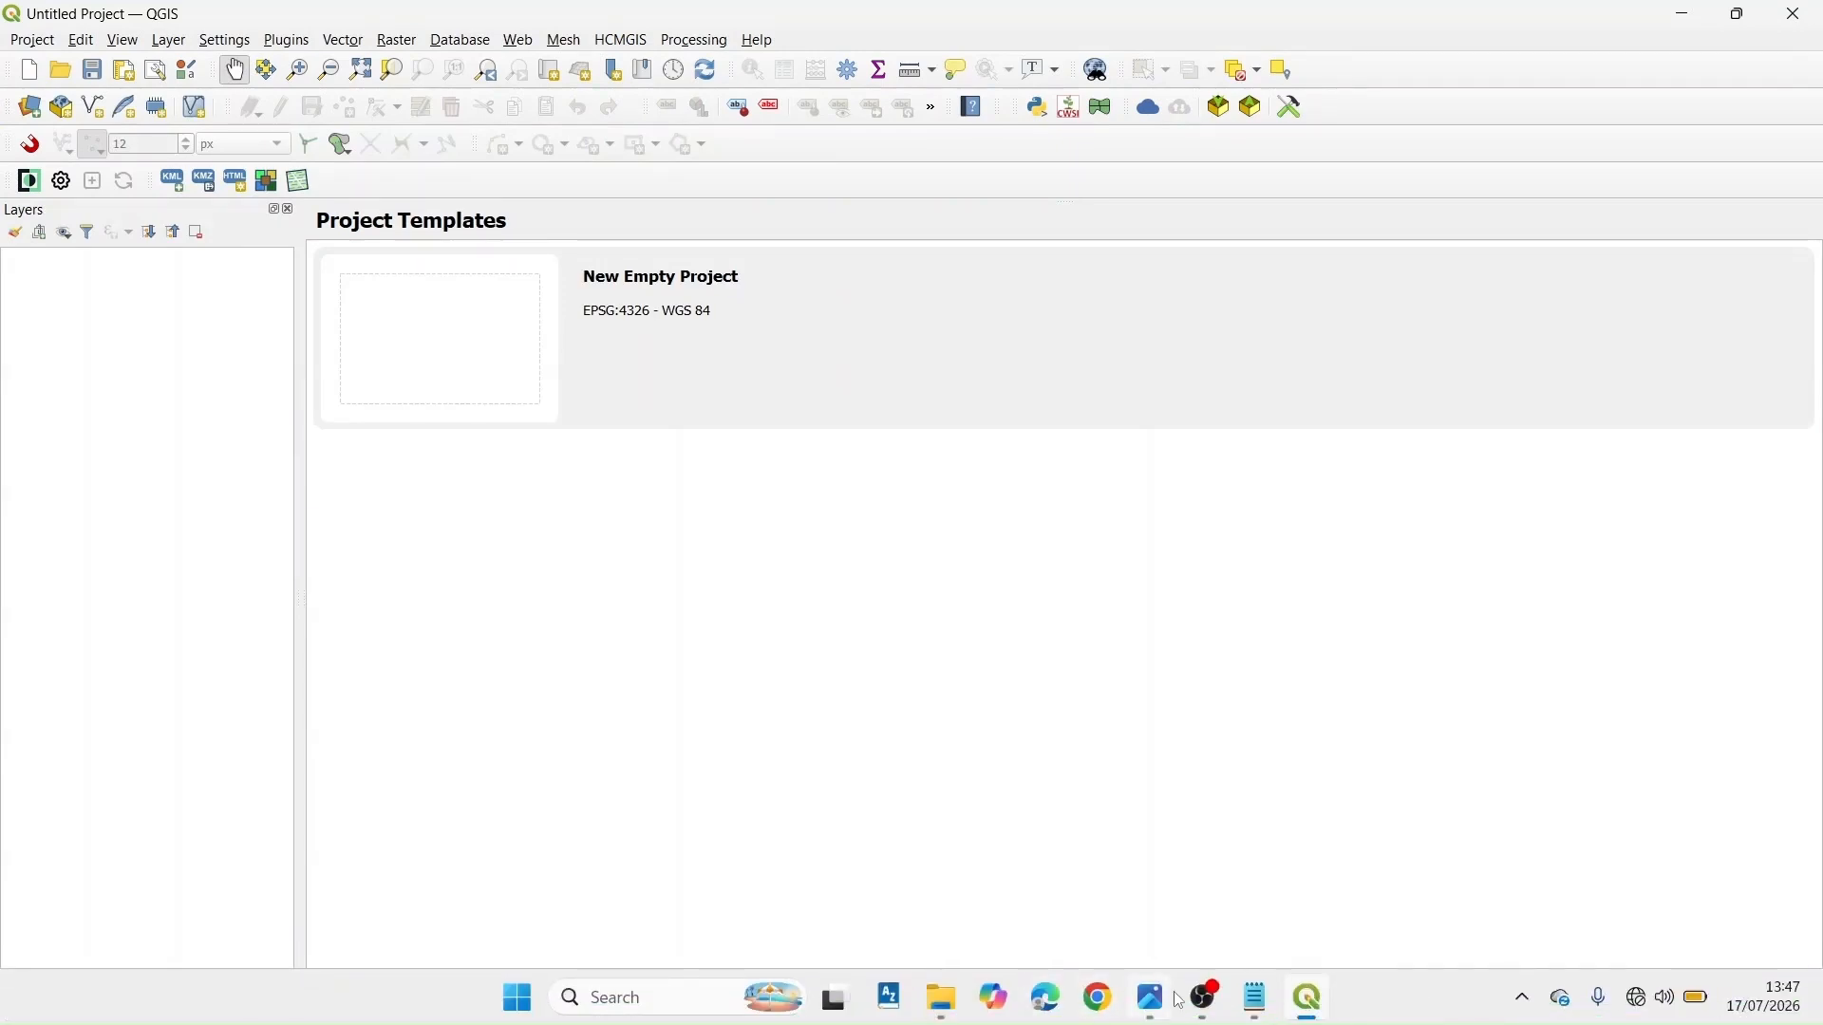
pyautogui.moveTo(1204, 997)
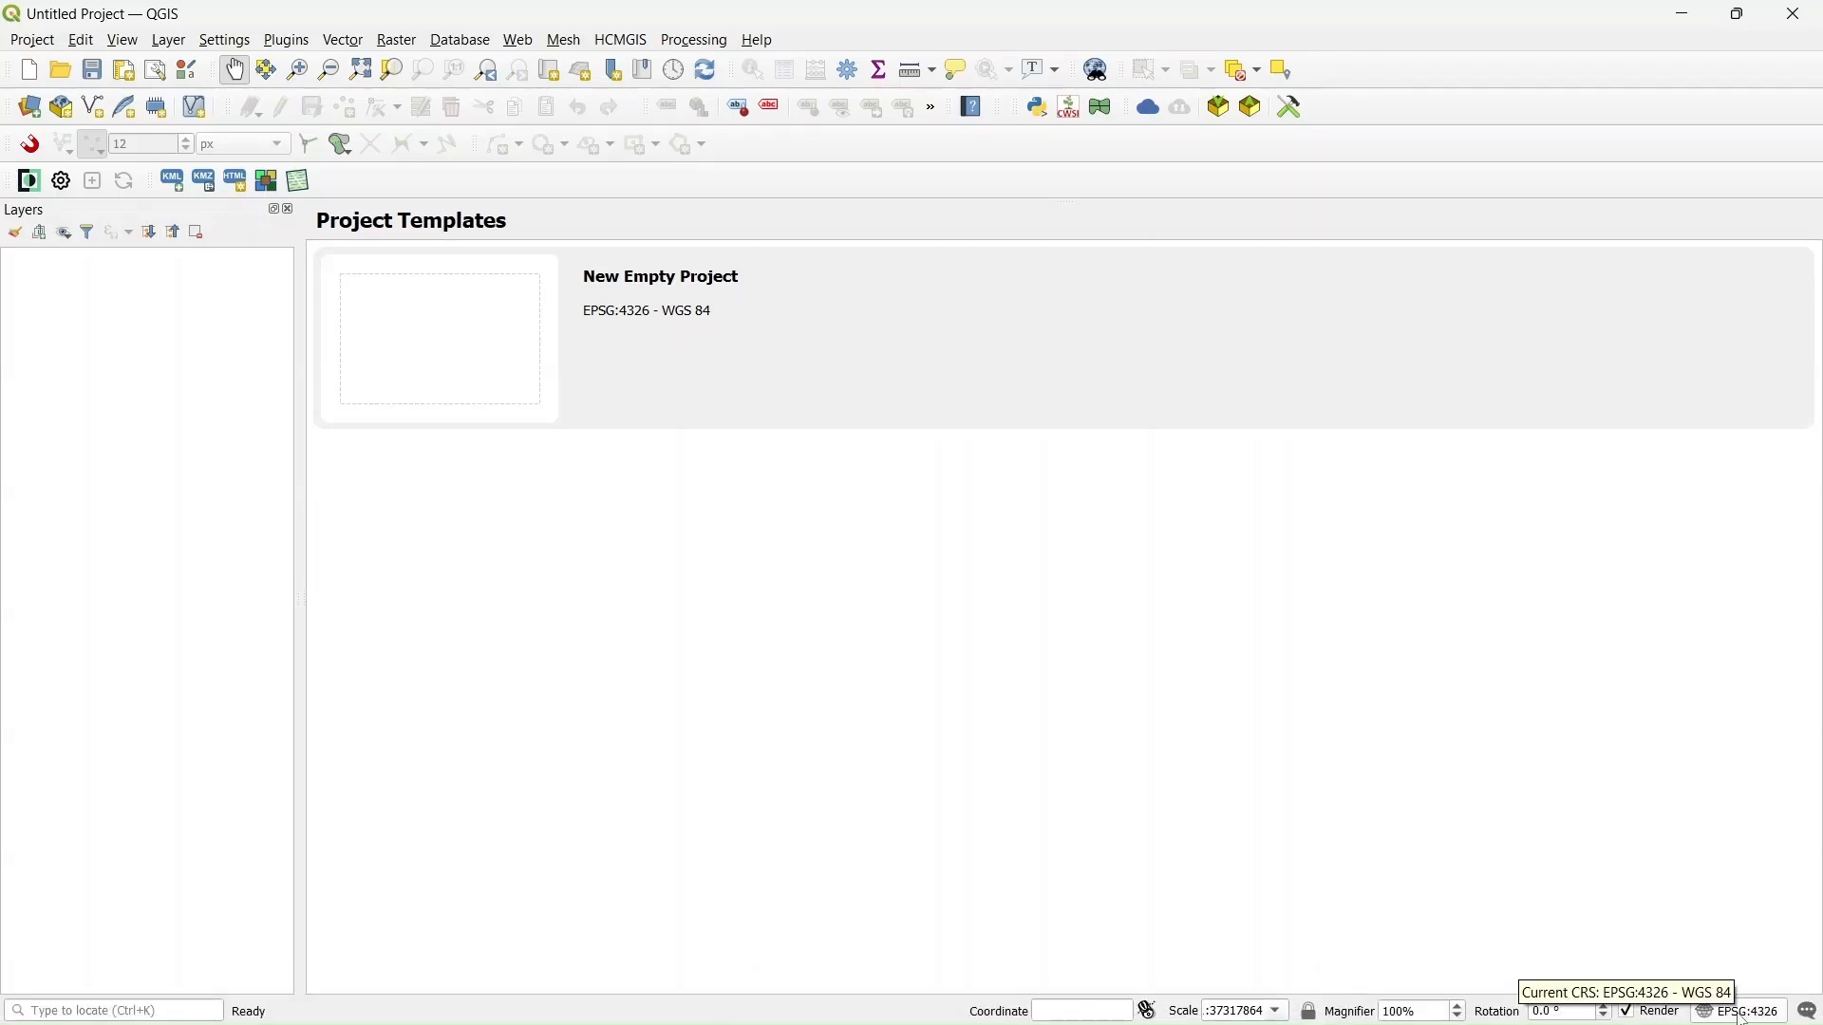
pyautogui.click(1747, 1015)
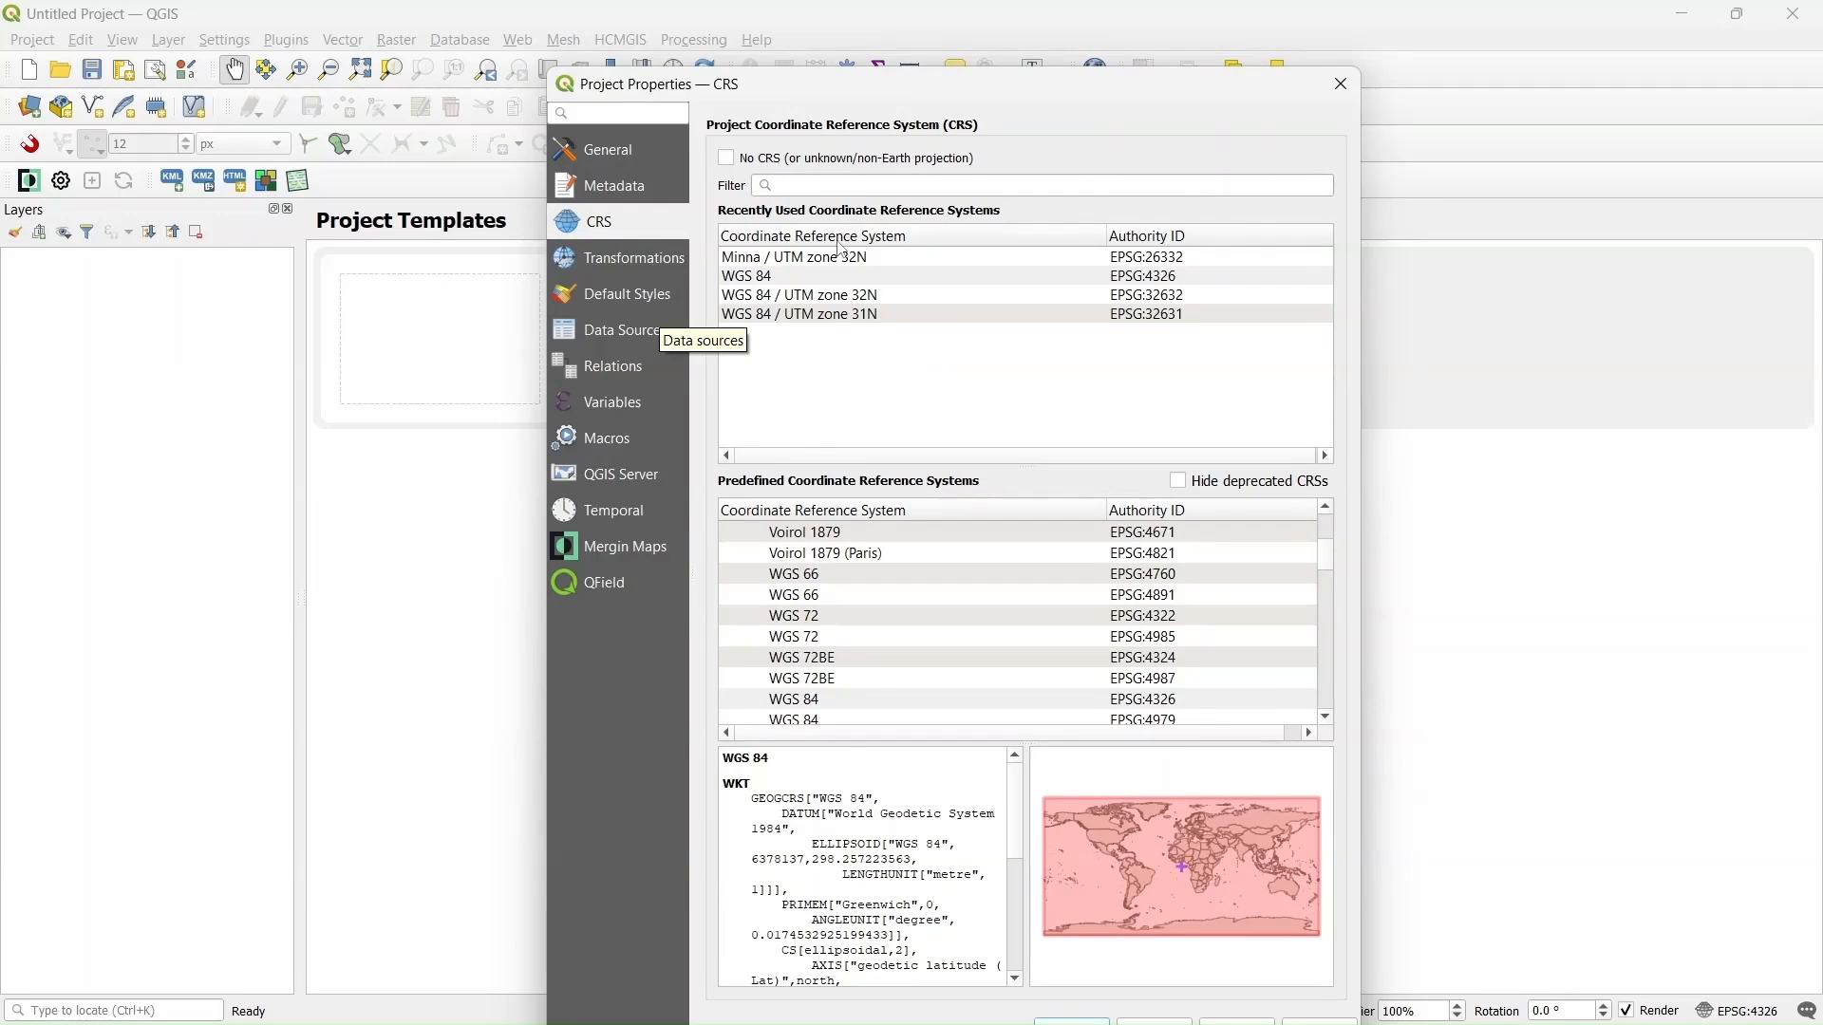
pyautogui.click(791, 186)
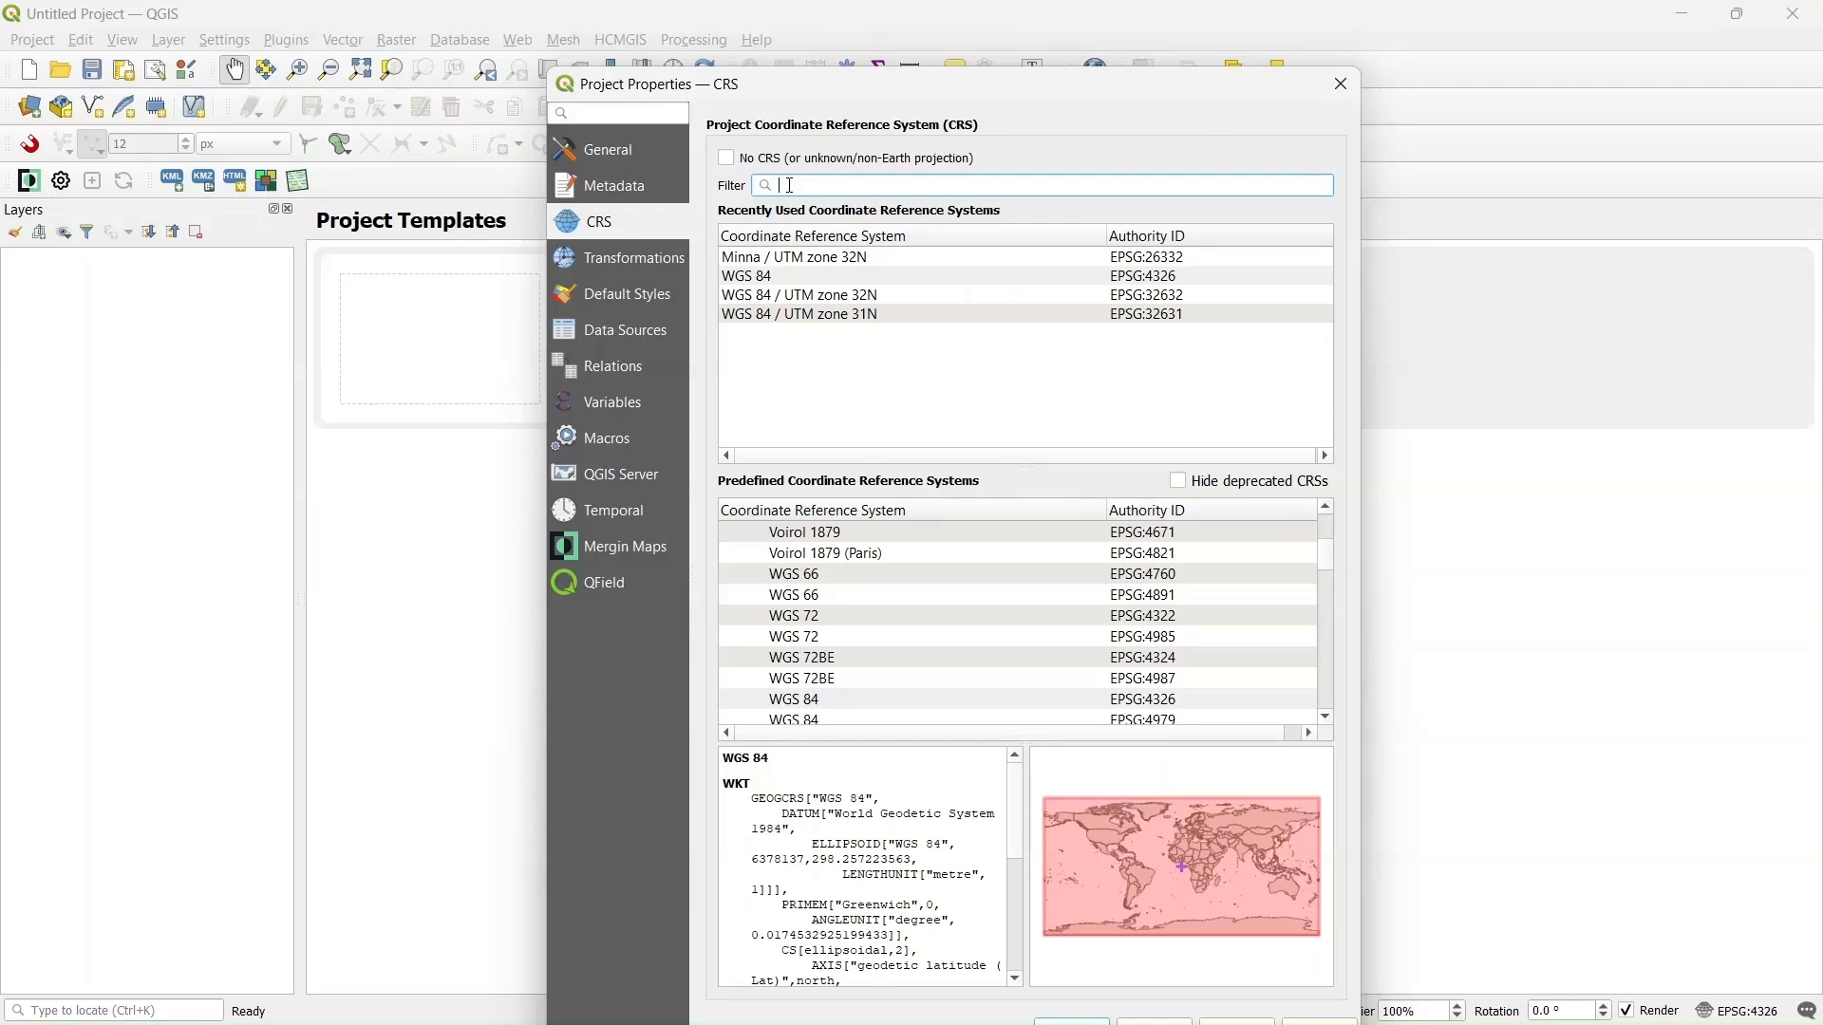
pyautogui.write('MINNA')
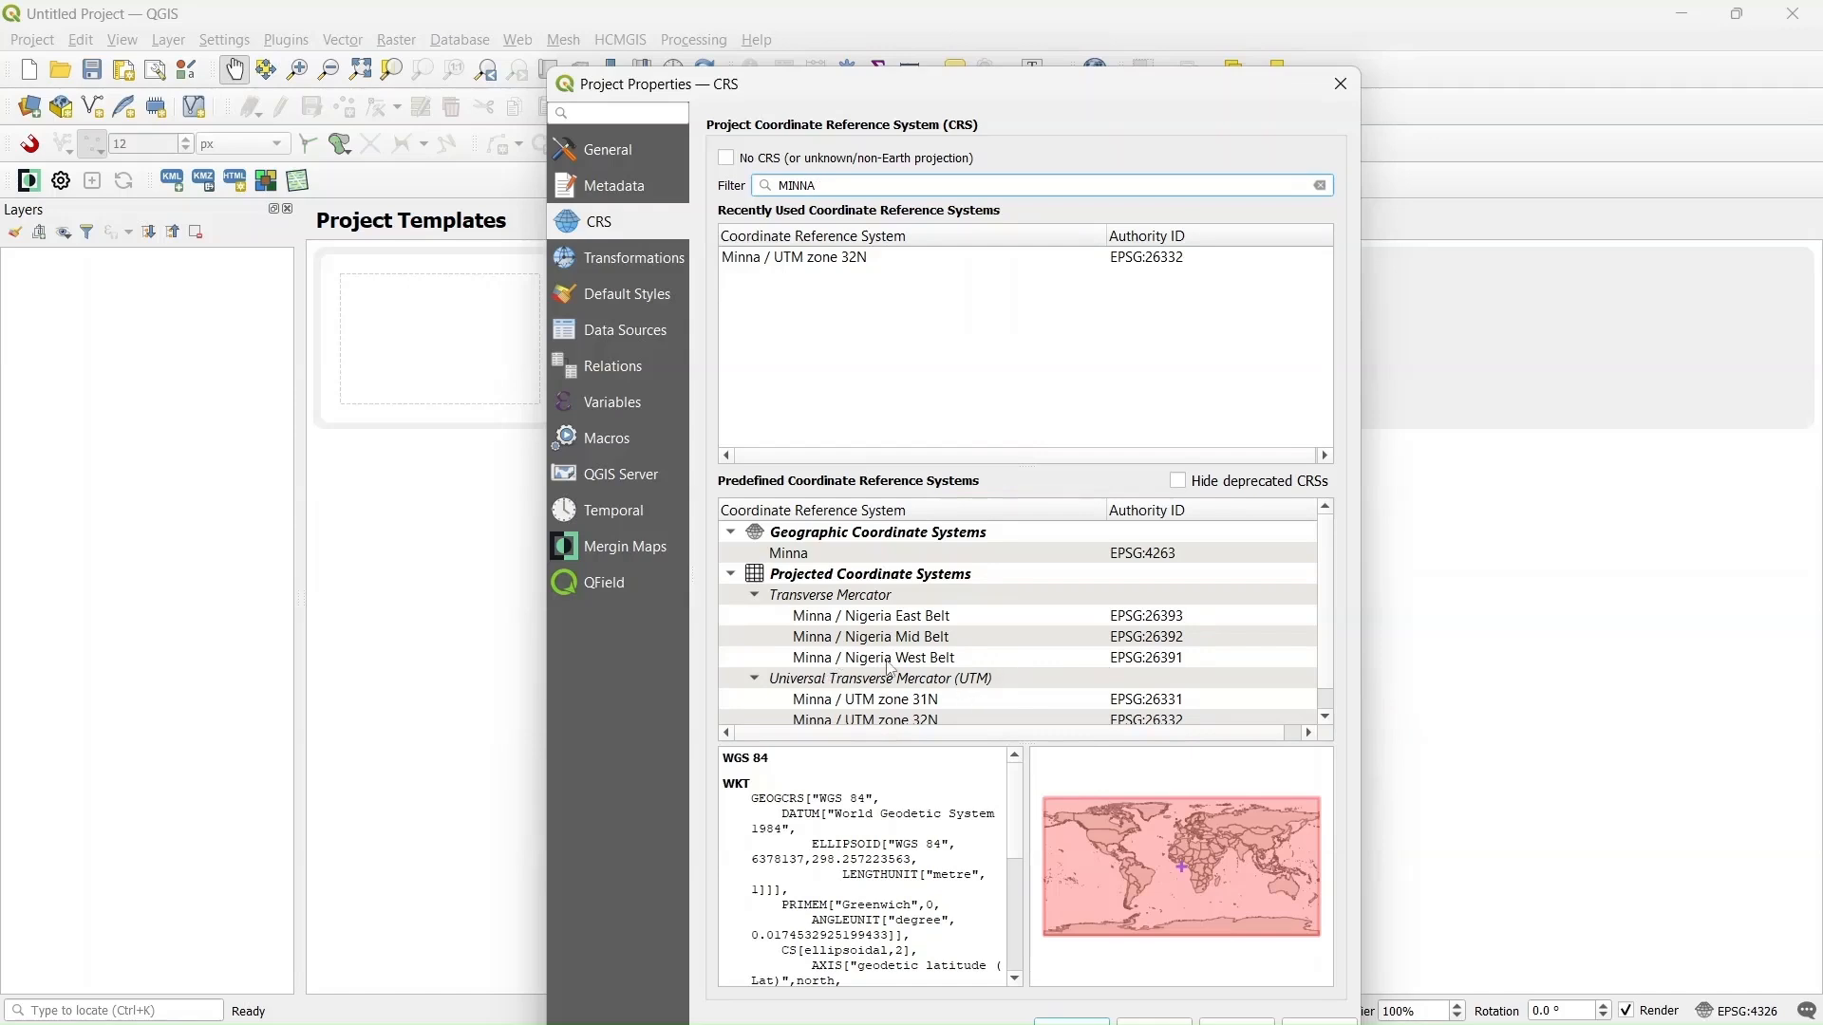
pyautogui.scroll(-1, 927, 684)
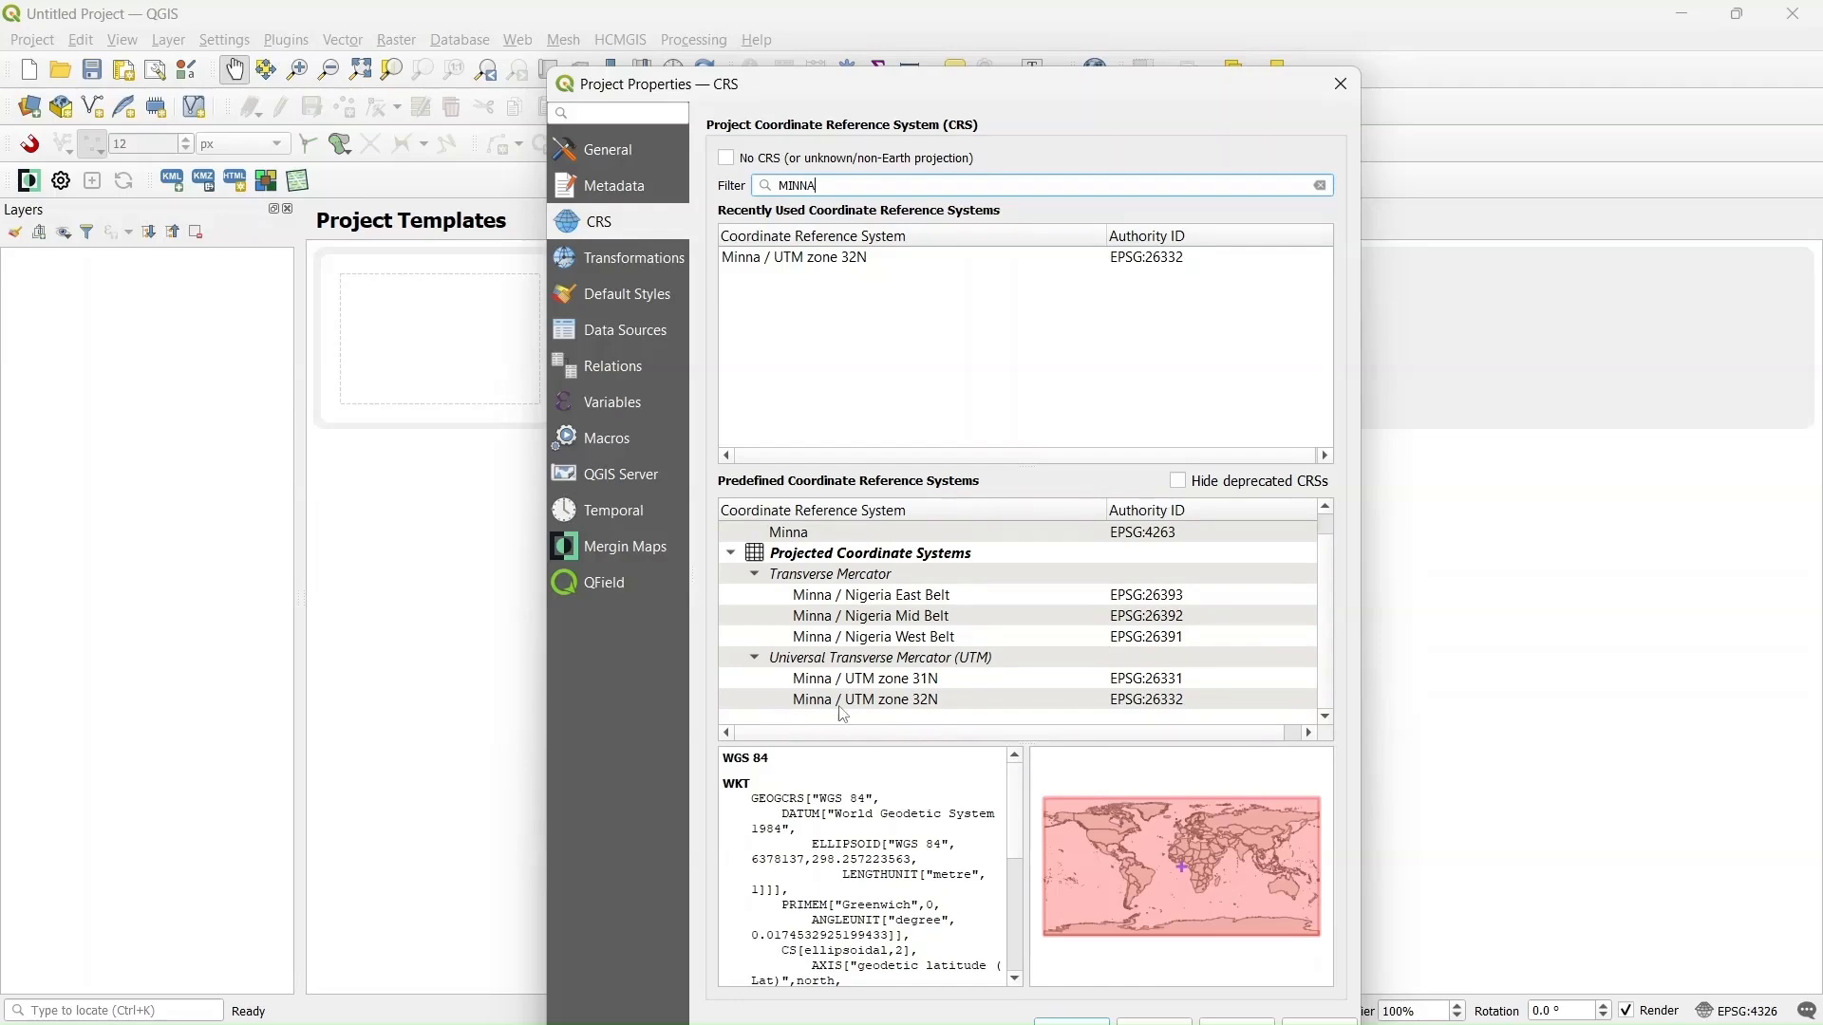
pyautogui.click(899, 702)
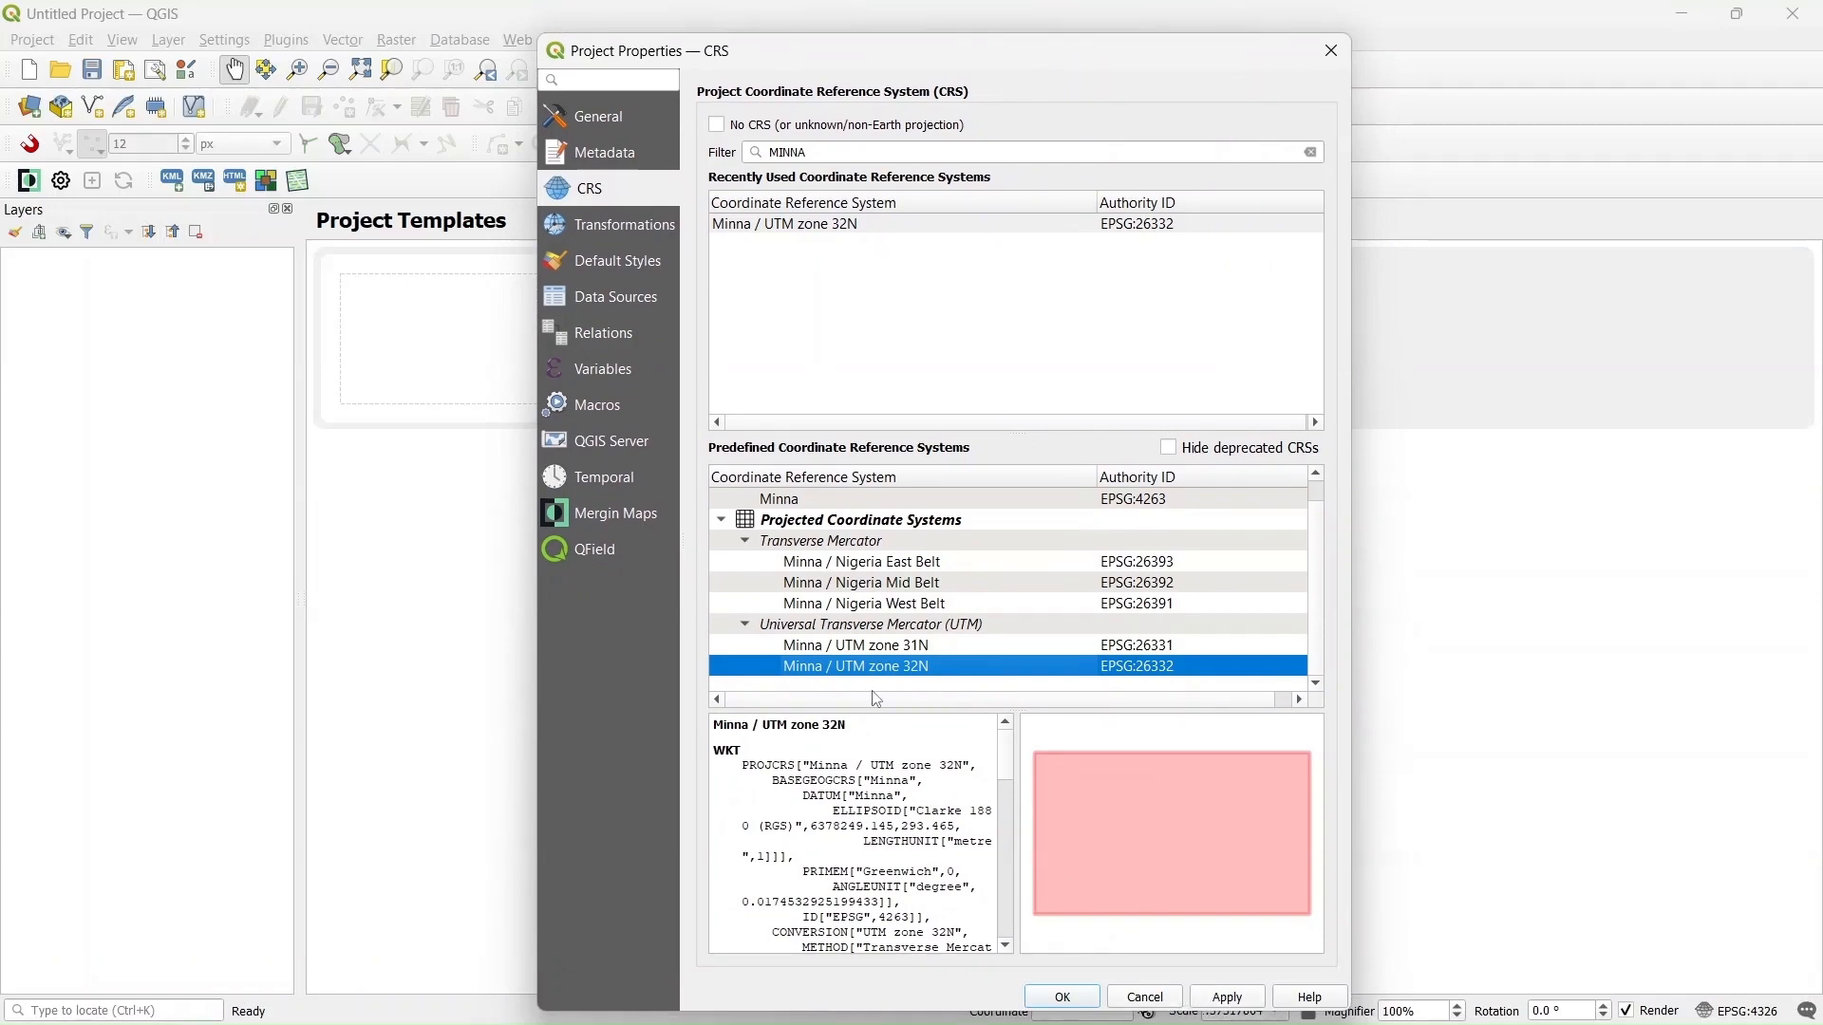
pyautogui.click(1228, 997)
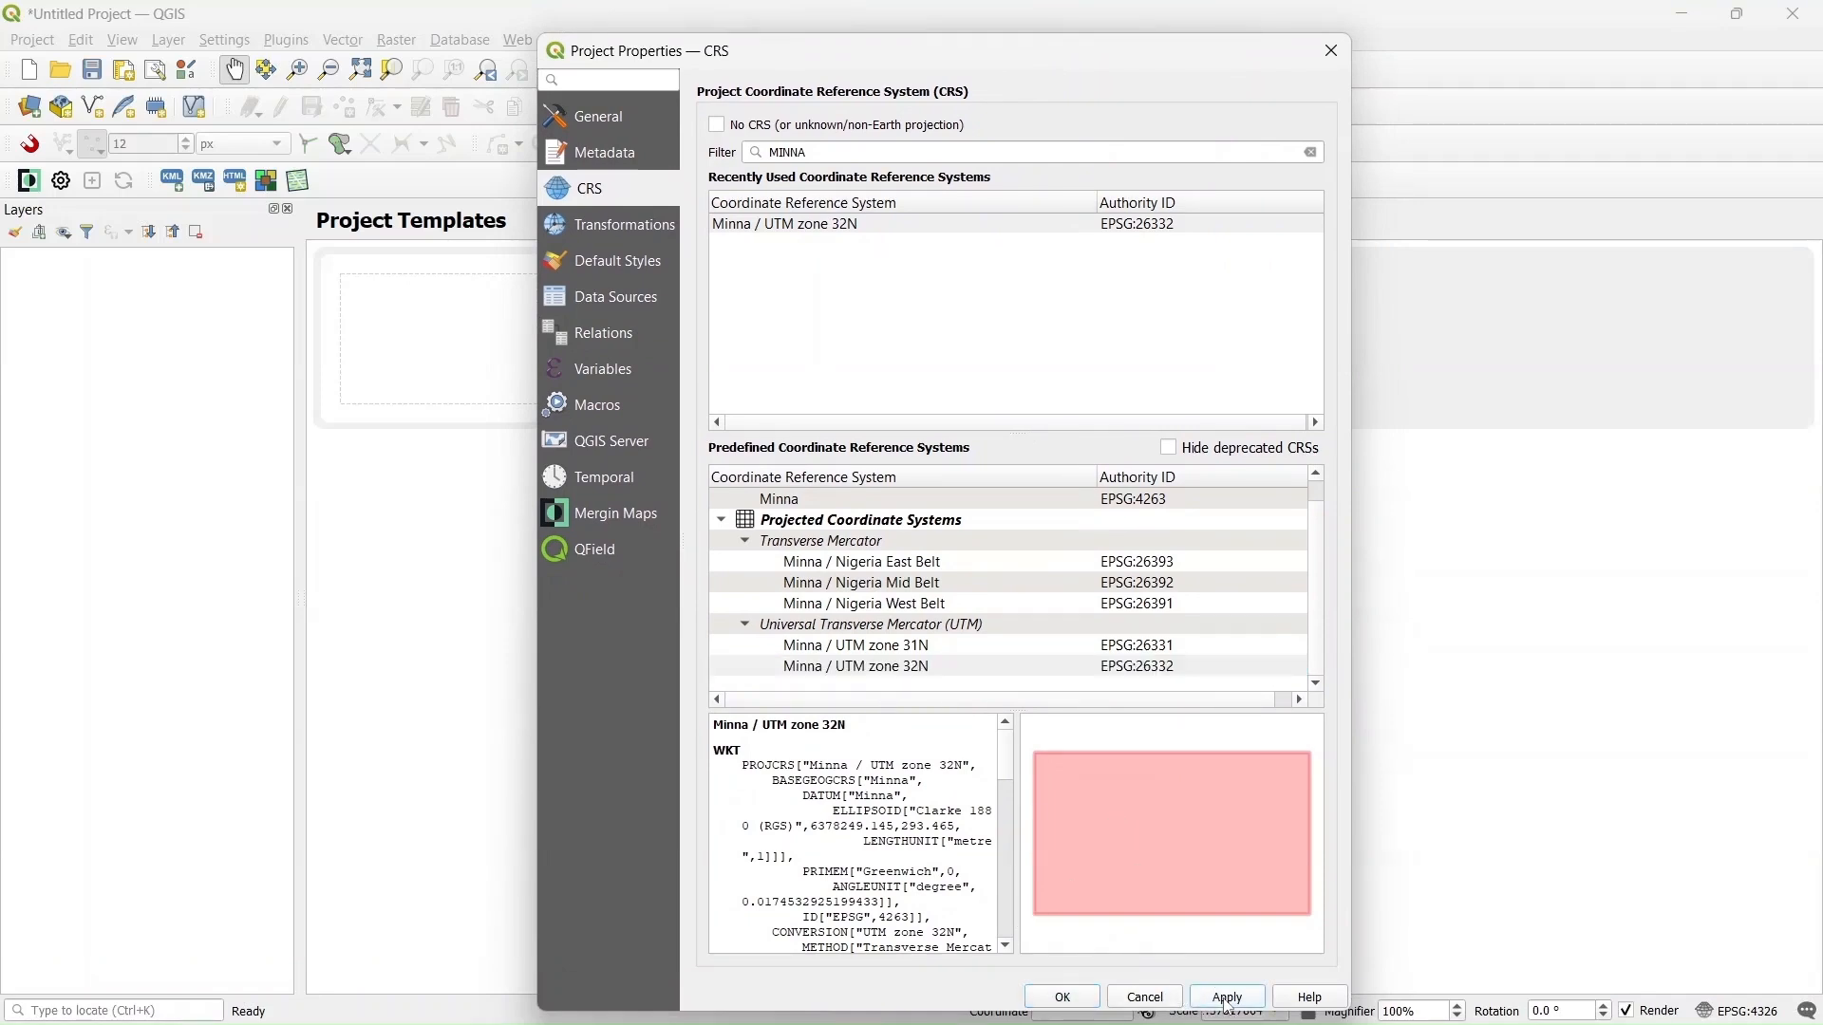
pyautogui.click(1064, 997)
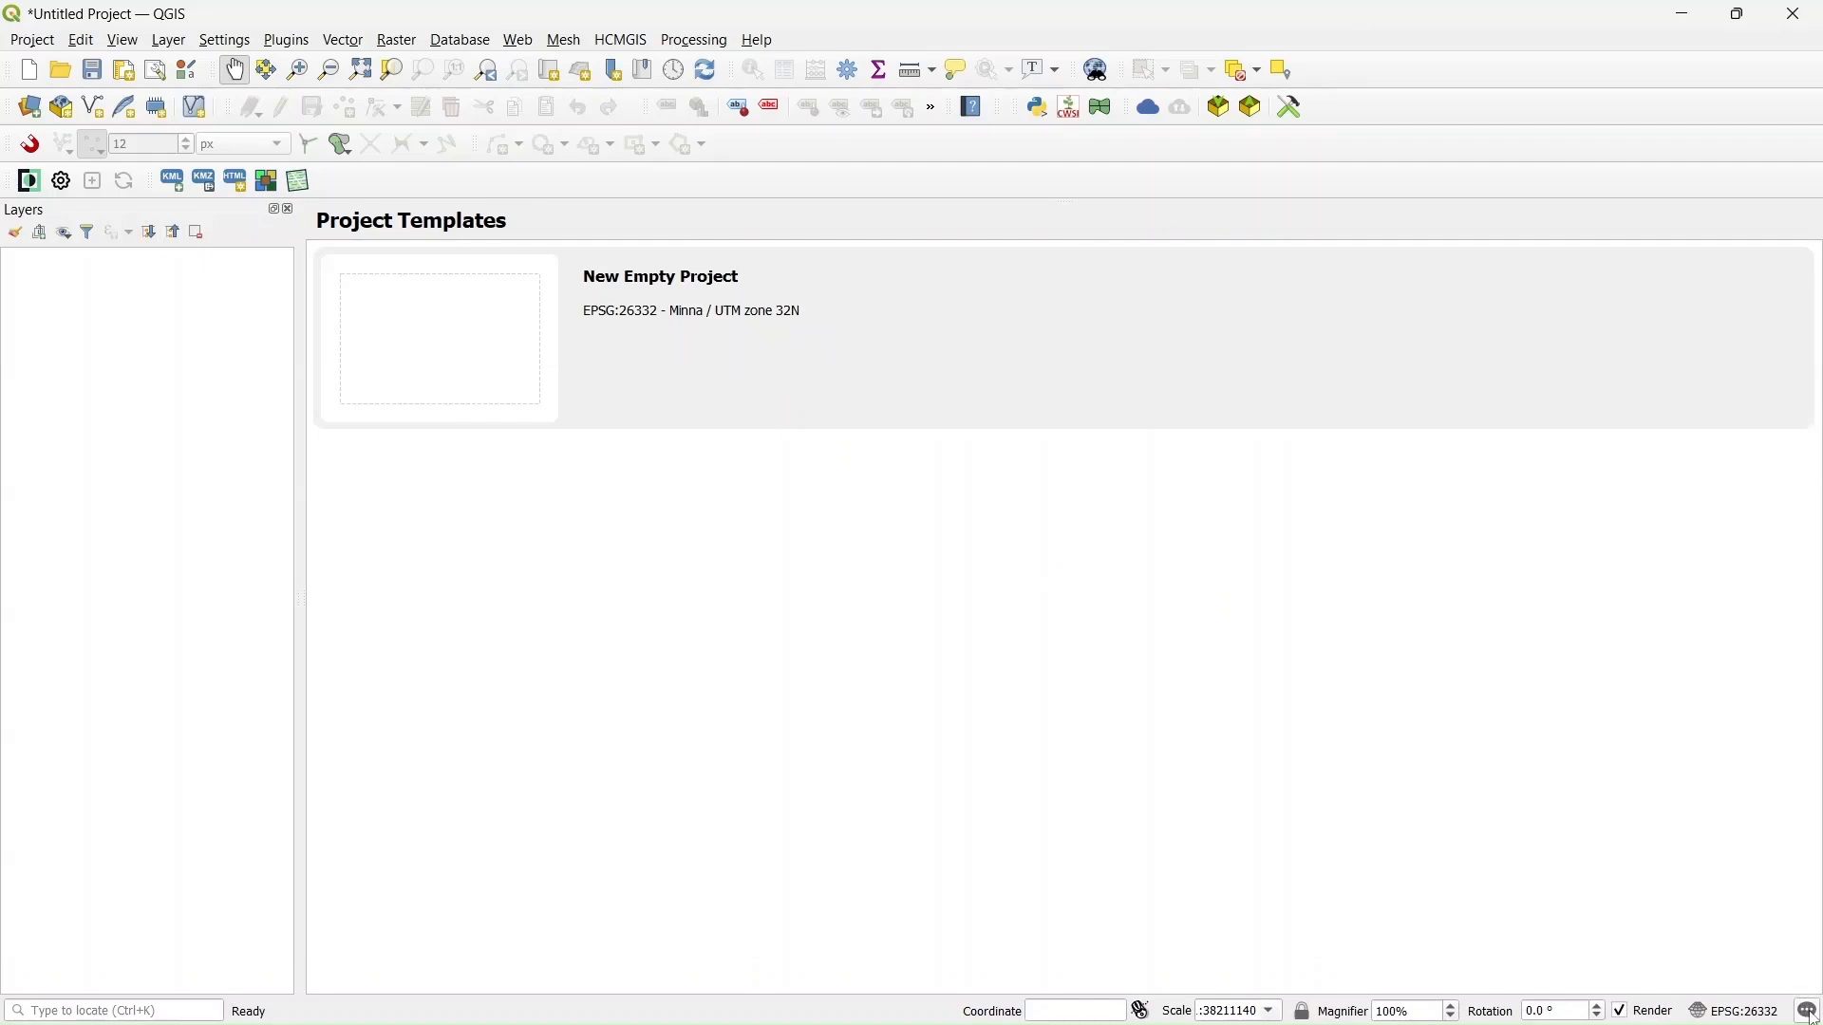
# Step: Find the project coordinate system by its EPSG code 26332 and accept Minna / UTM zone 32N again
pyautogui.click(1738, 1012)
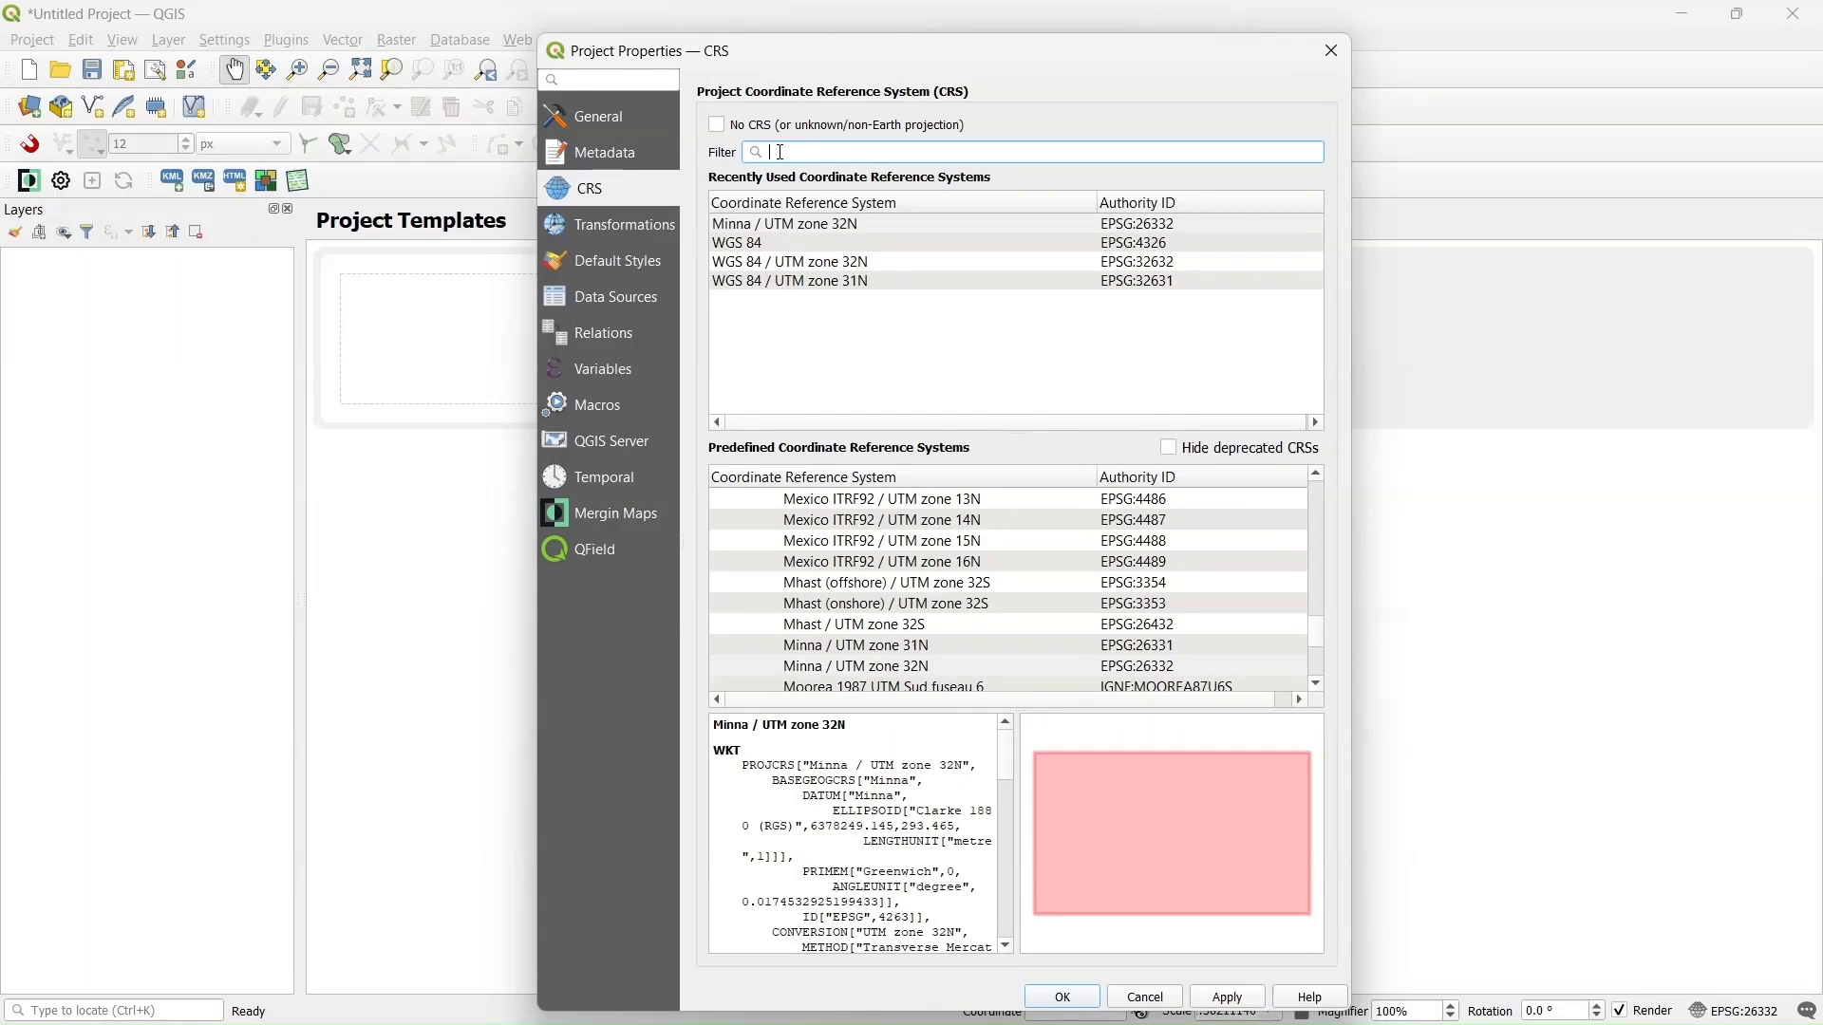
pyautogui.write('2')
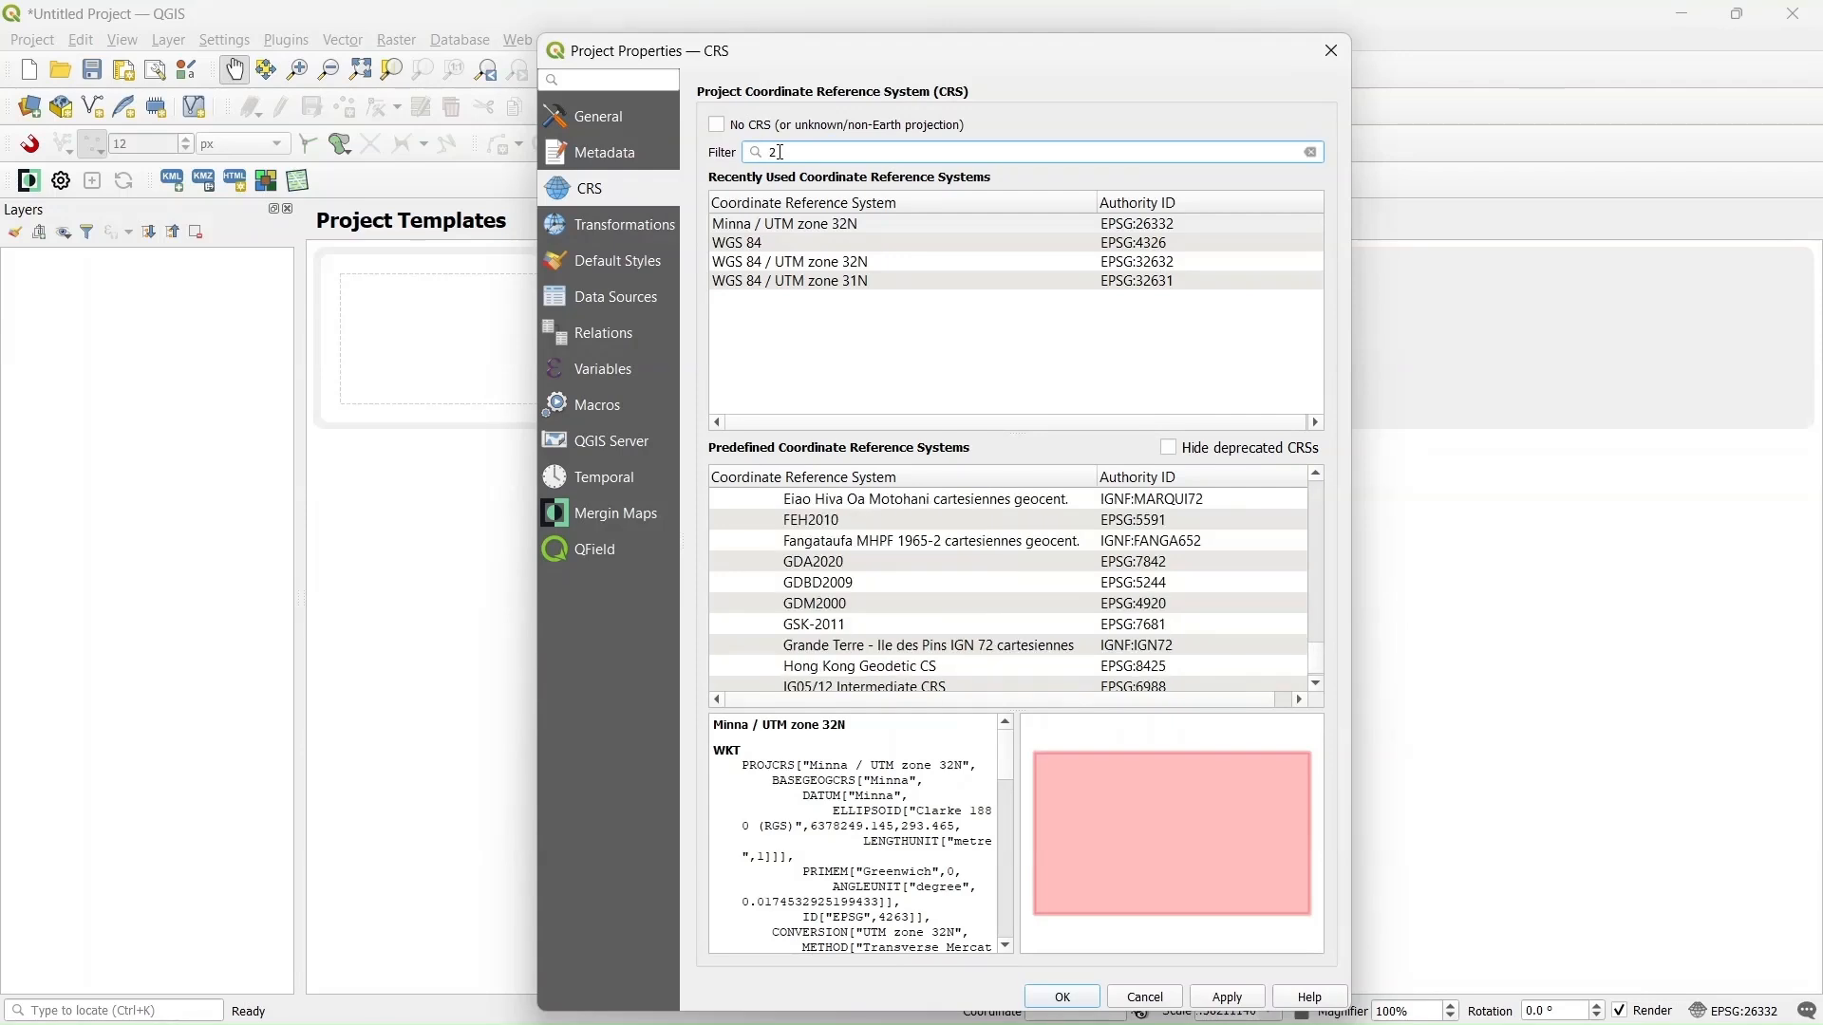
pyautogui.write('6332')
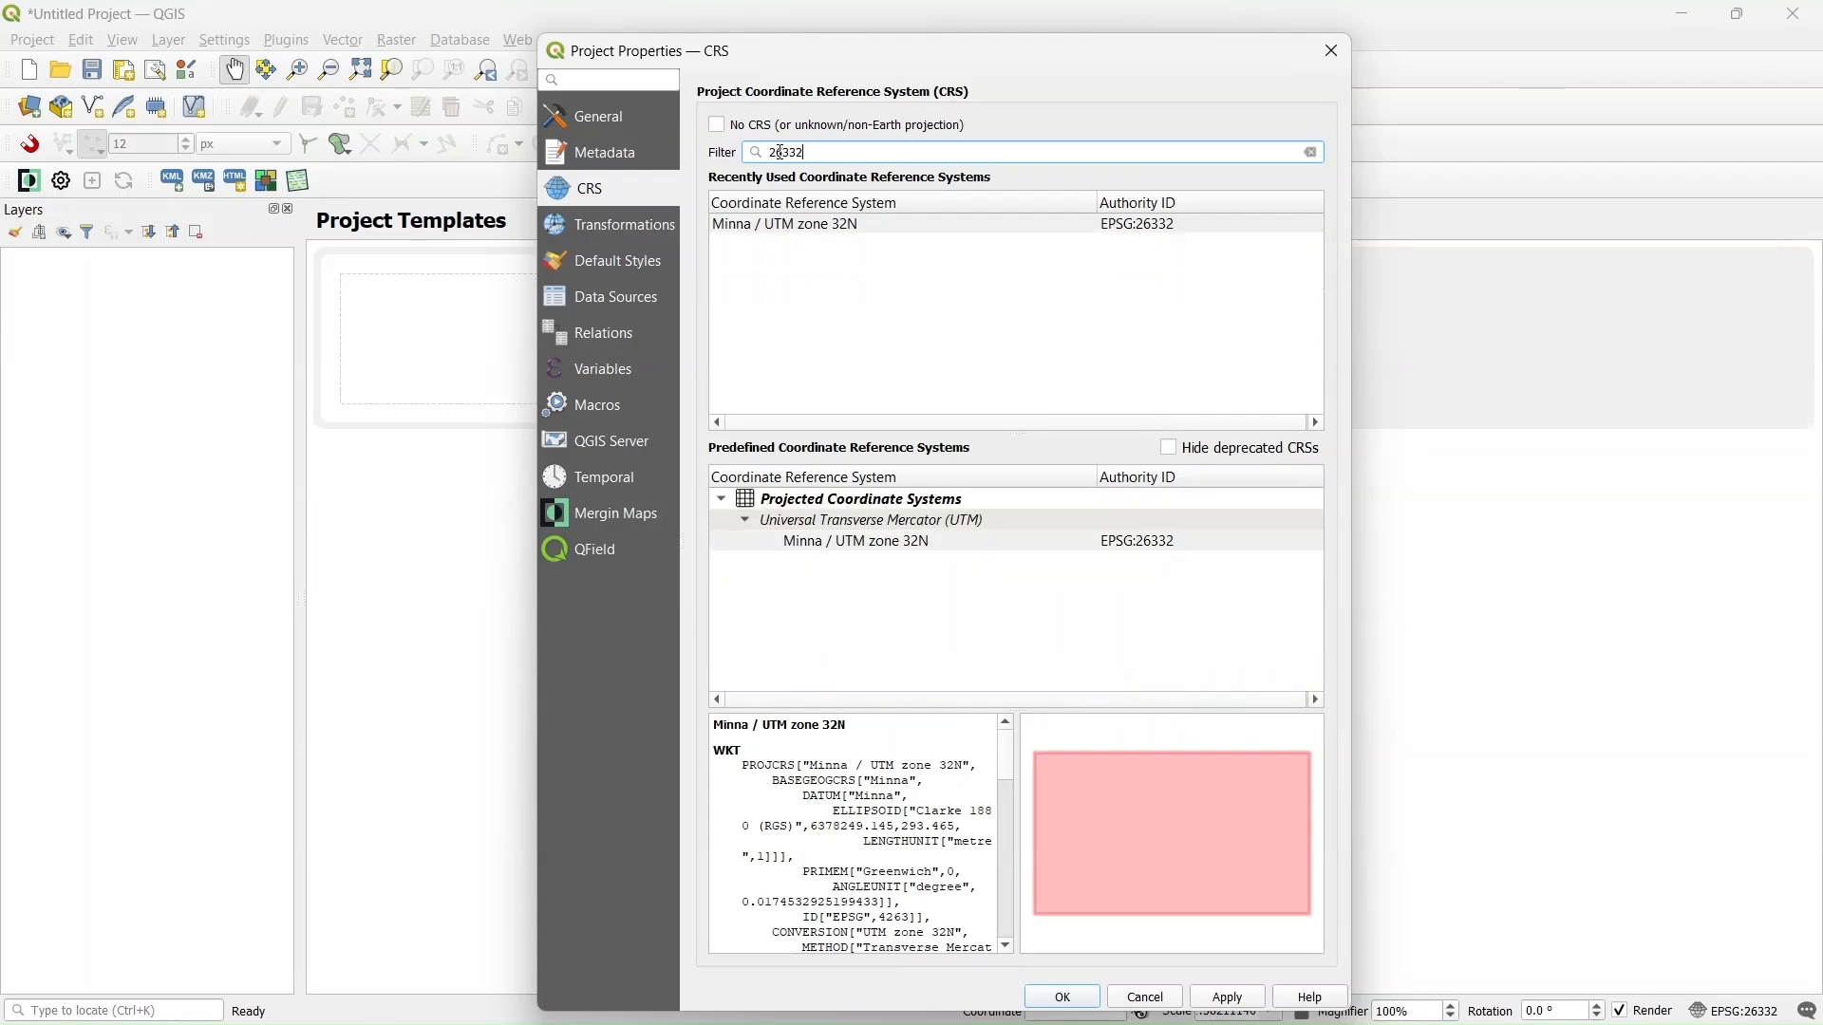
pyautogui.click(819, 232)
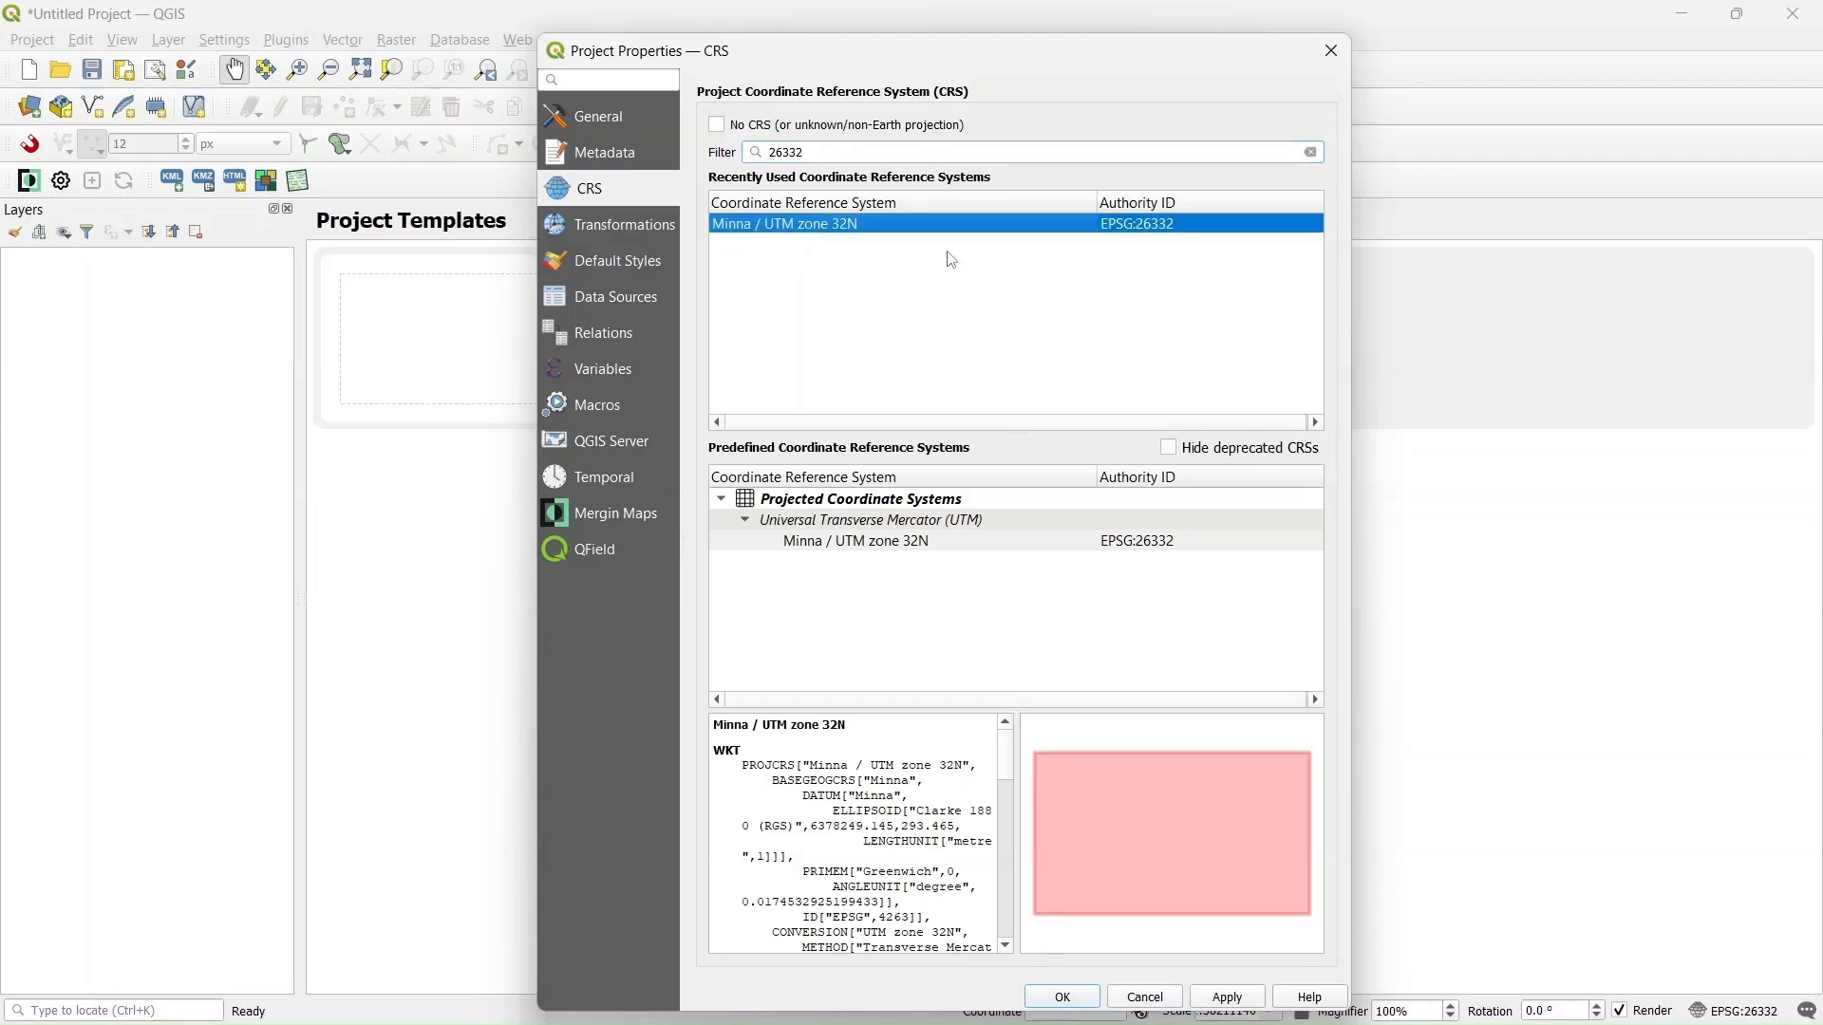
pyautogui.click(1080, 995)
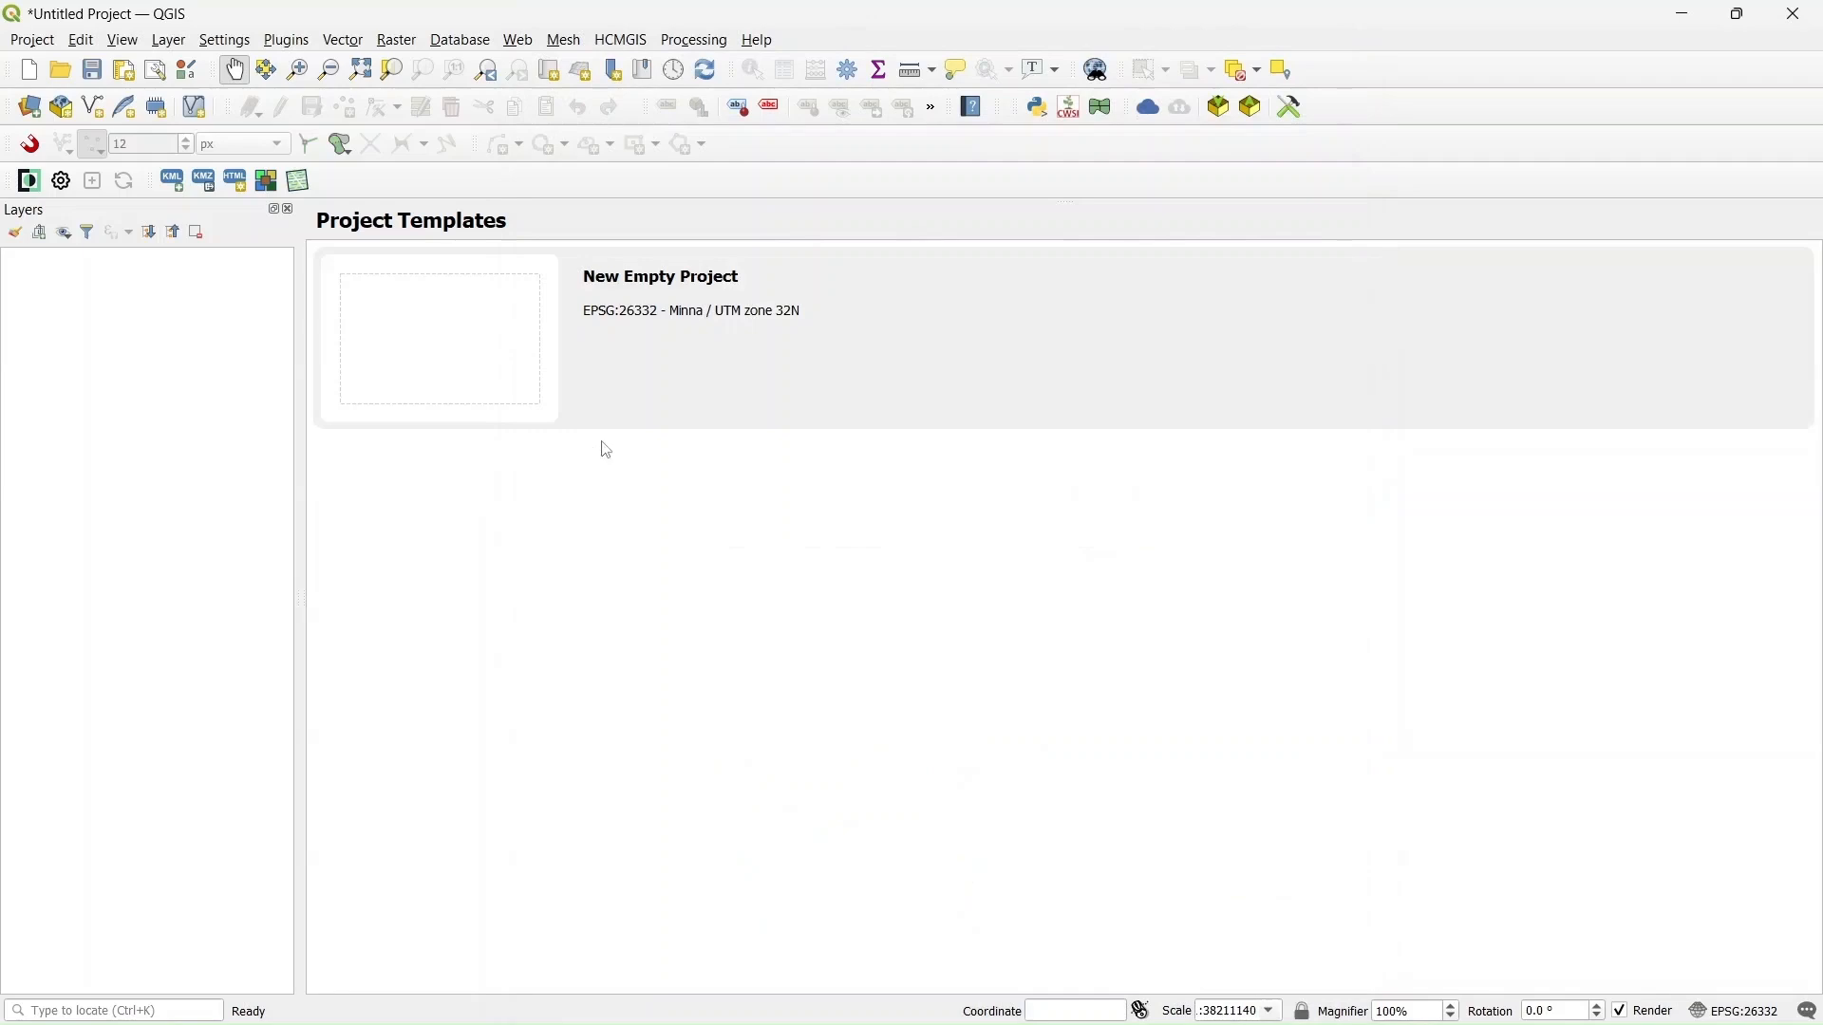
# Step: Choose OBSERVED DATA.csv from the TUTORIAL folder as the source for a new delimited text layer
pyautogui.click(31, 111)
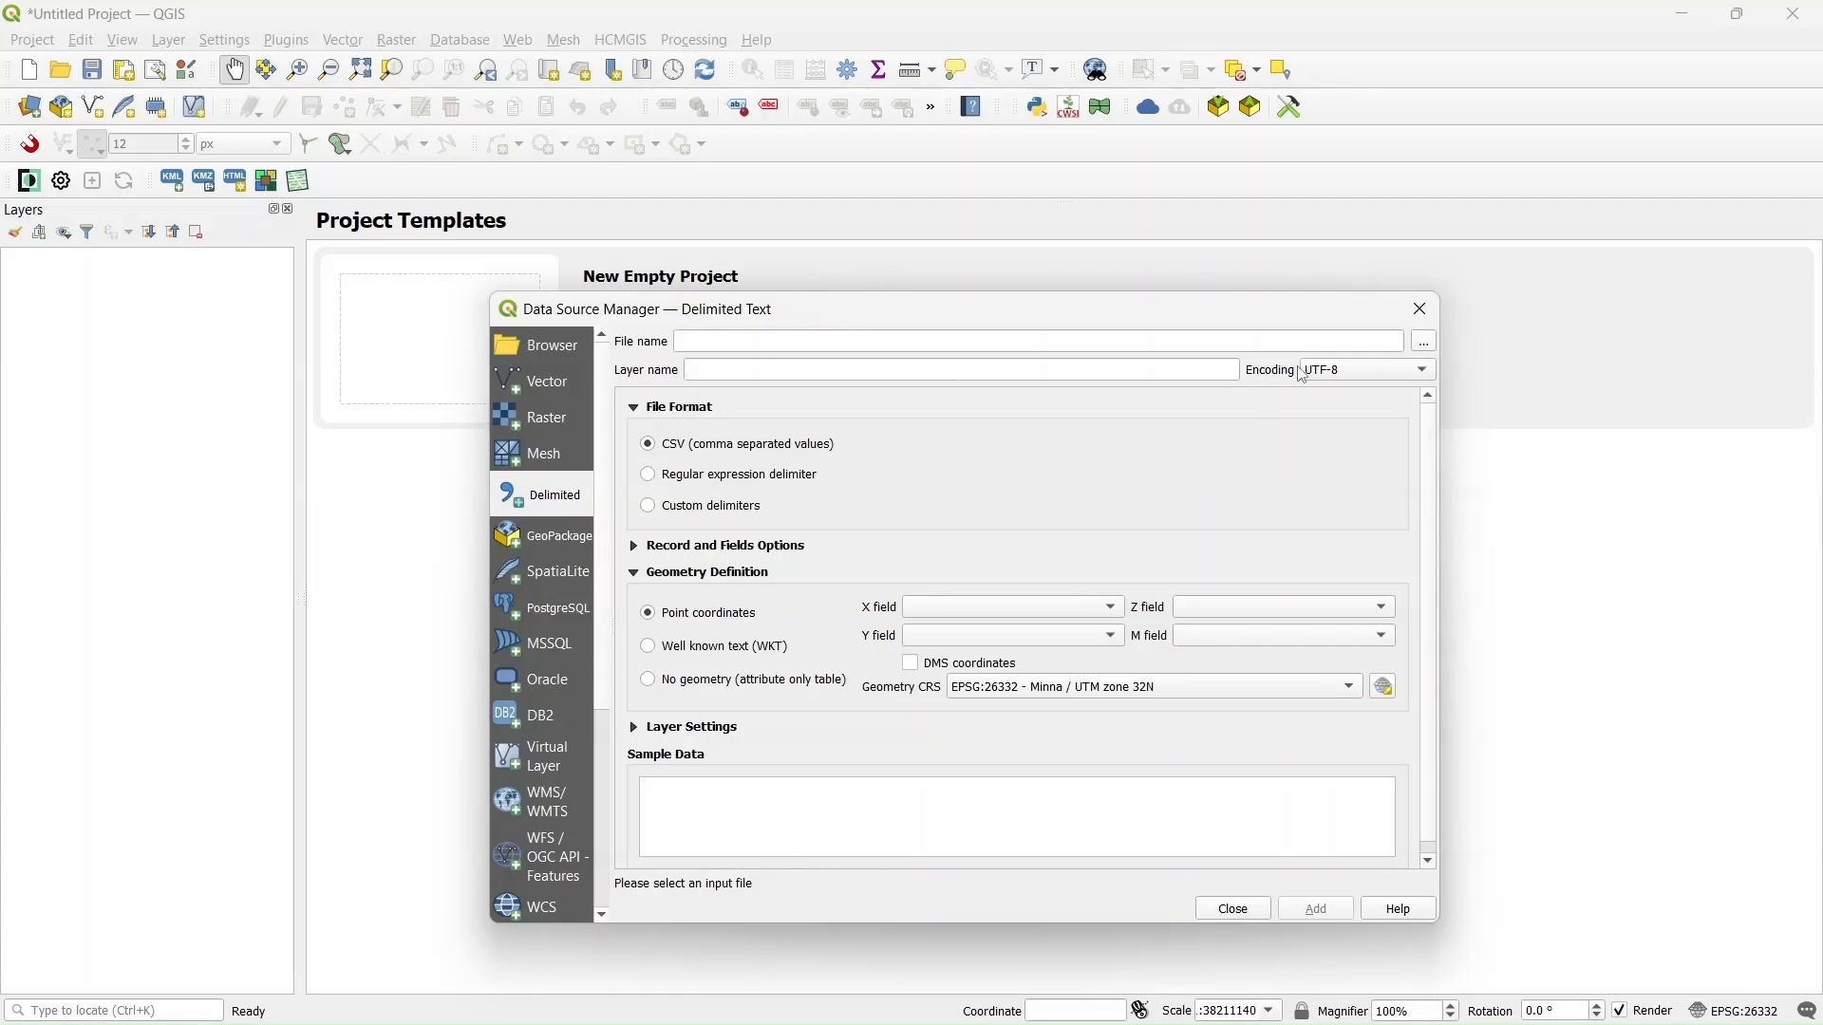
pyautogui.click(1427, 348)
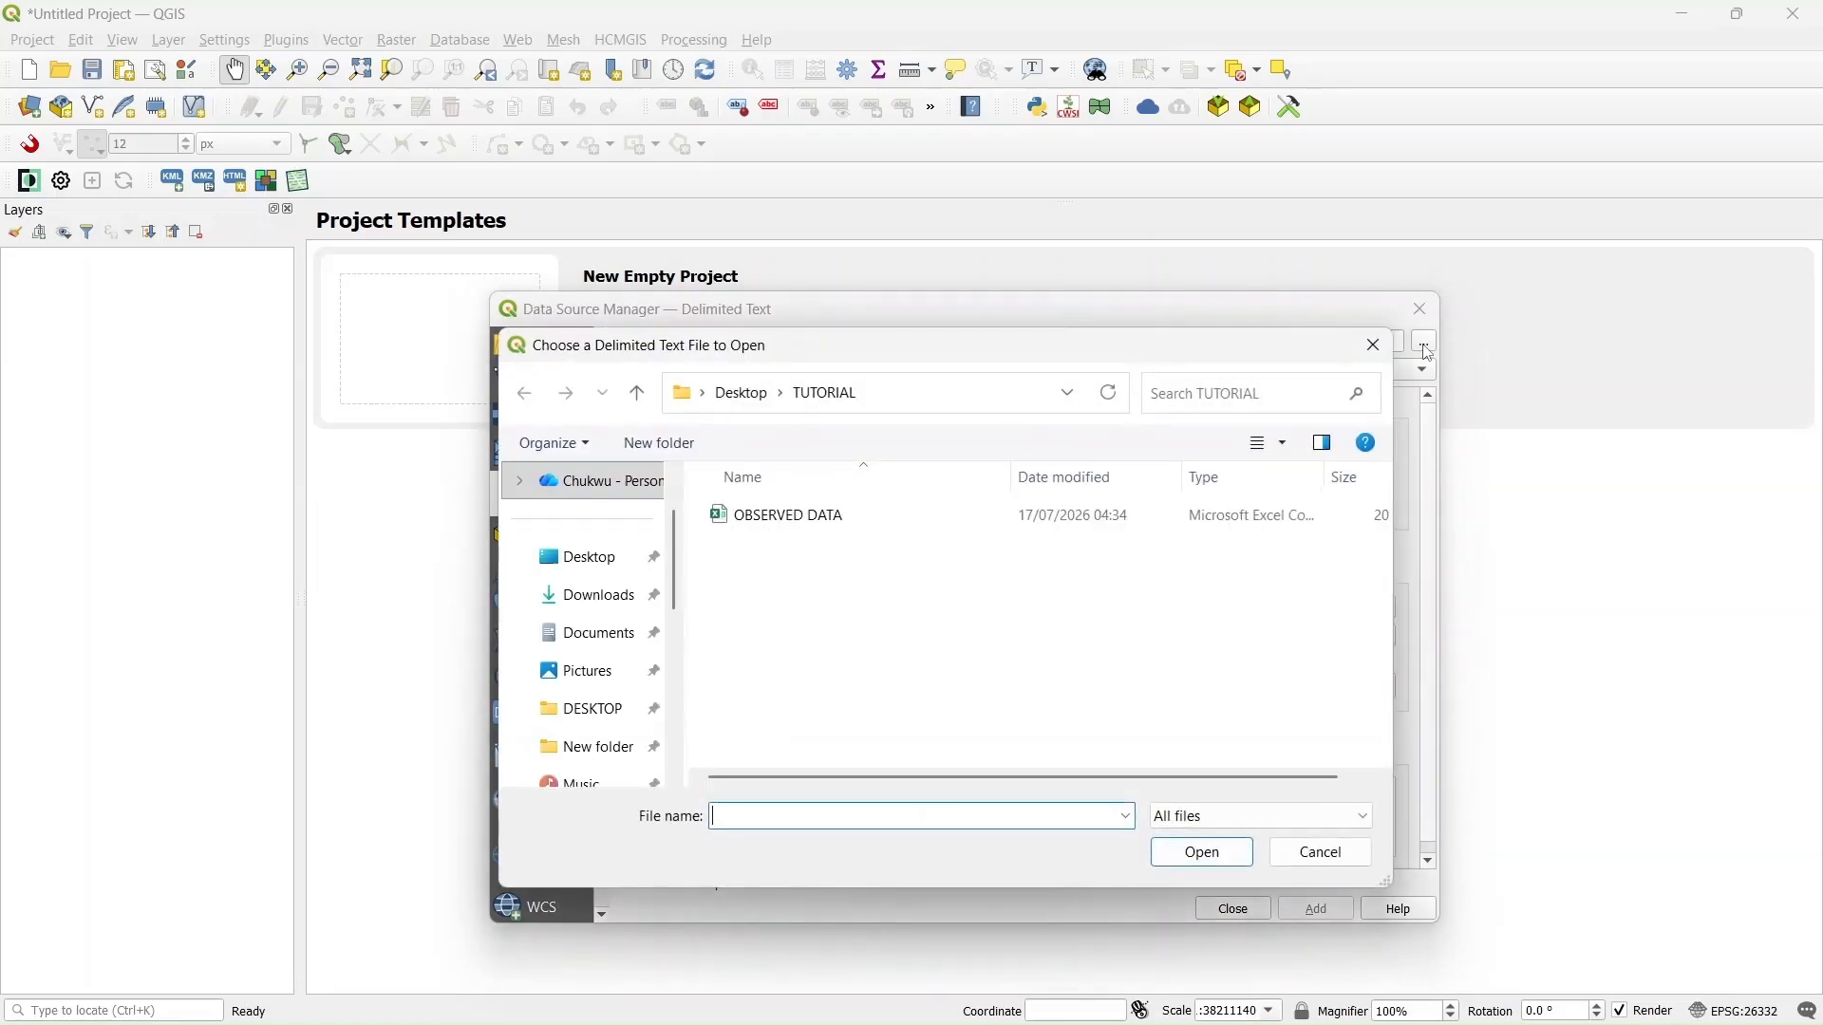
pyautogui.click(807, 525)
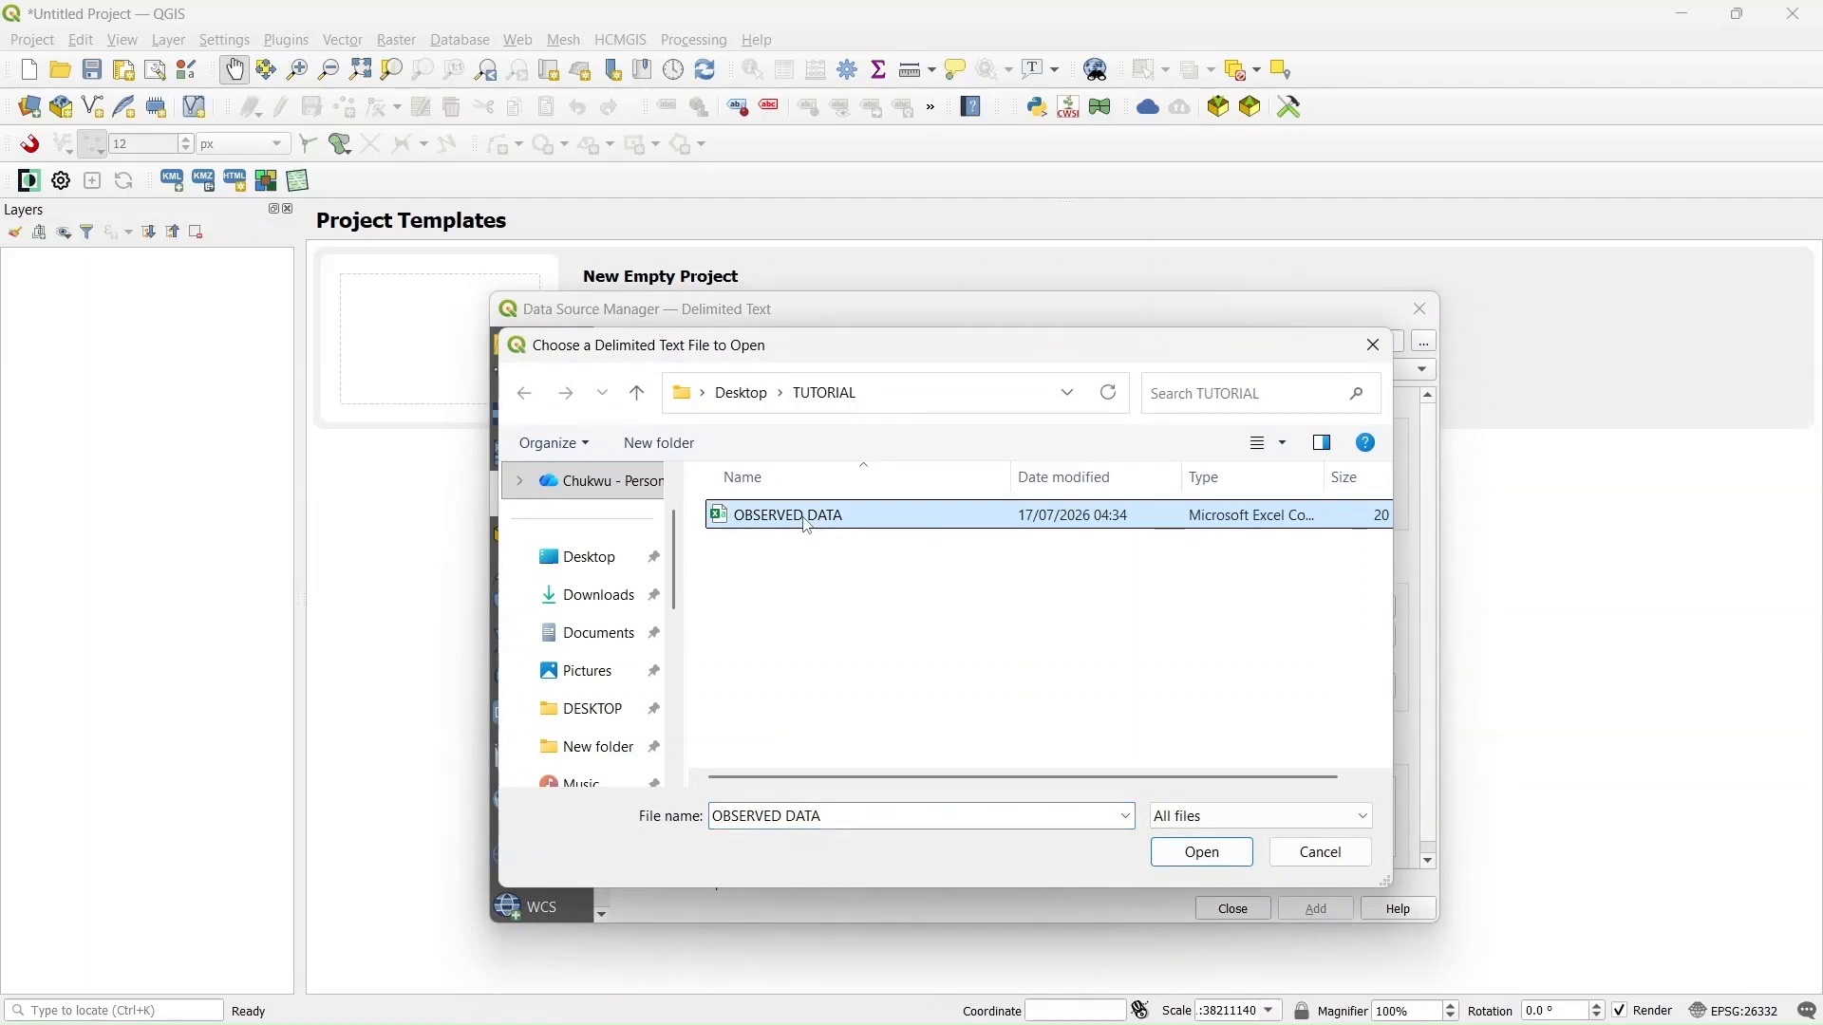
pyautogui.click(1206, 857)
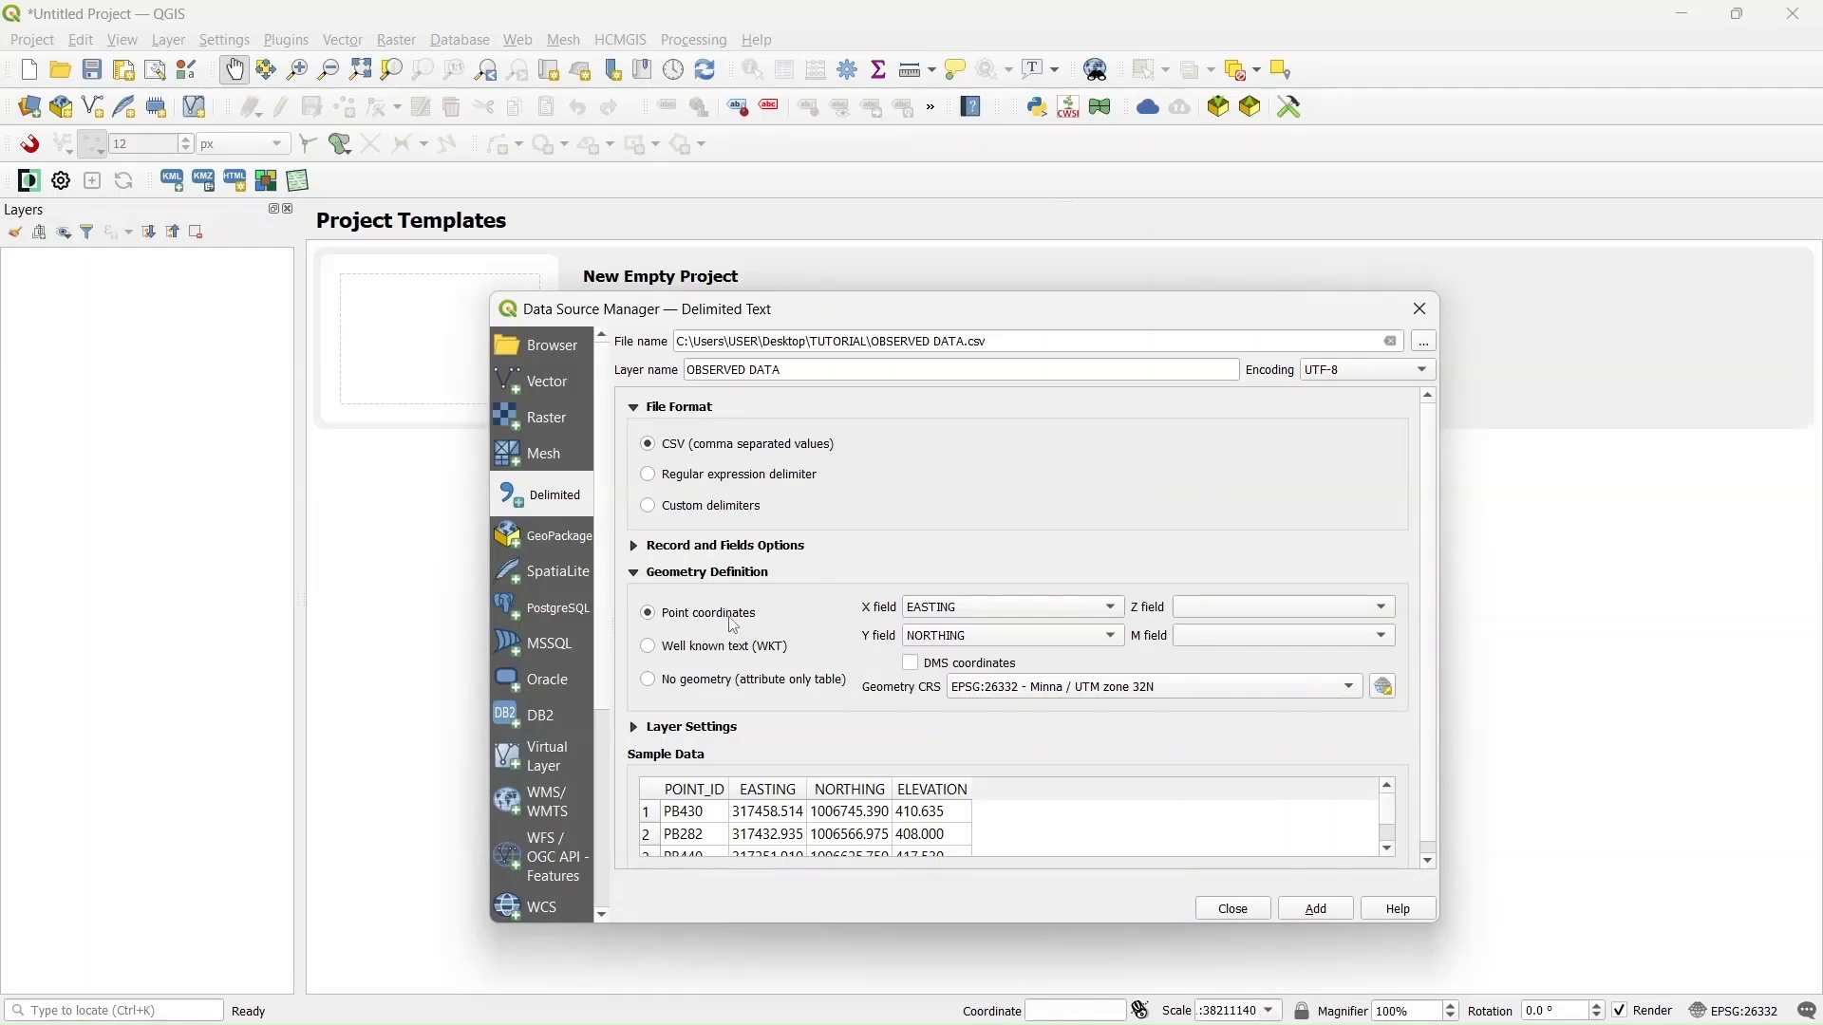
# Step: Assign ELEVATION as the Z field of the delimited text import and add the points to the map
pyautogui.scroll(-1, 734, 627)
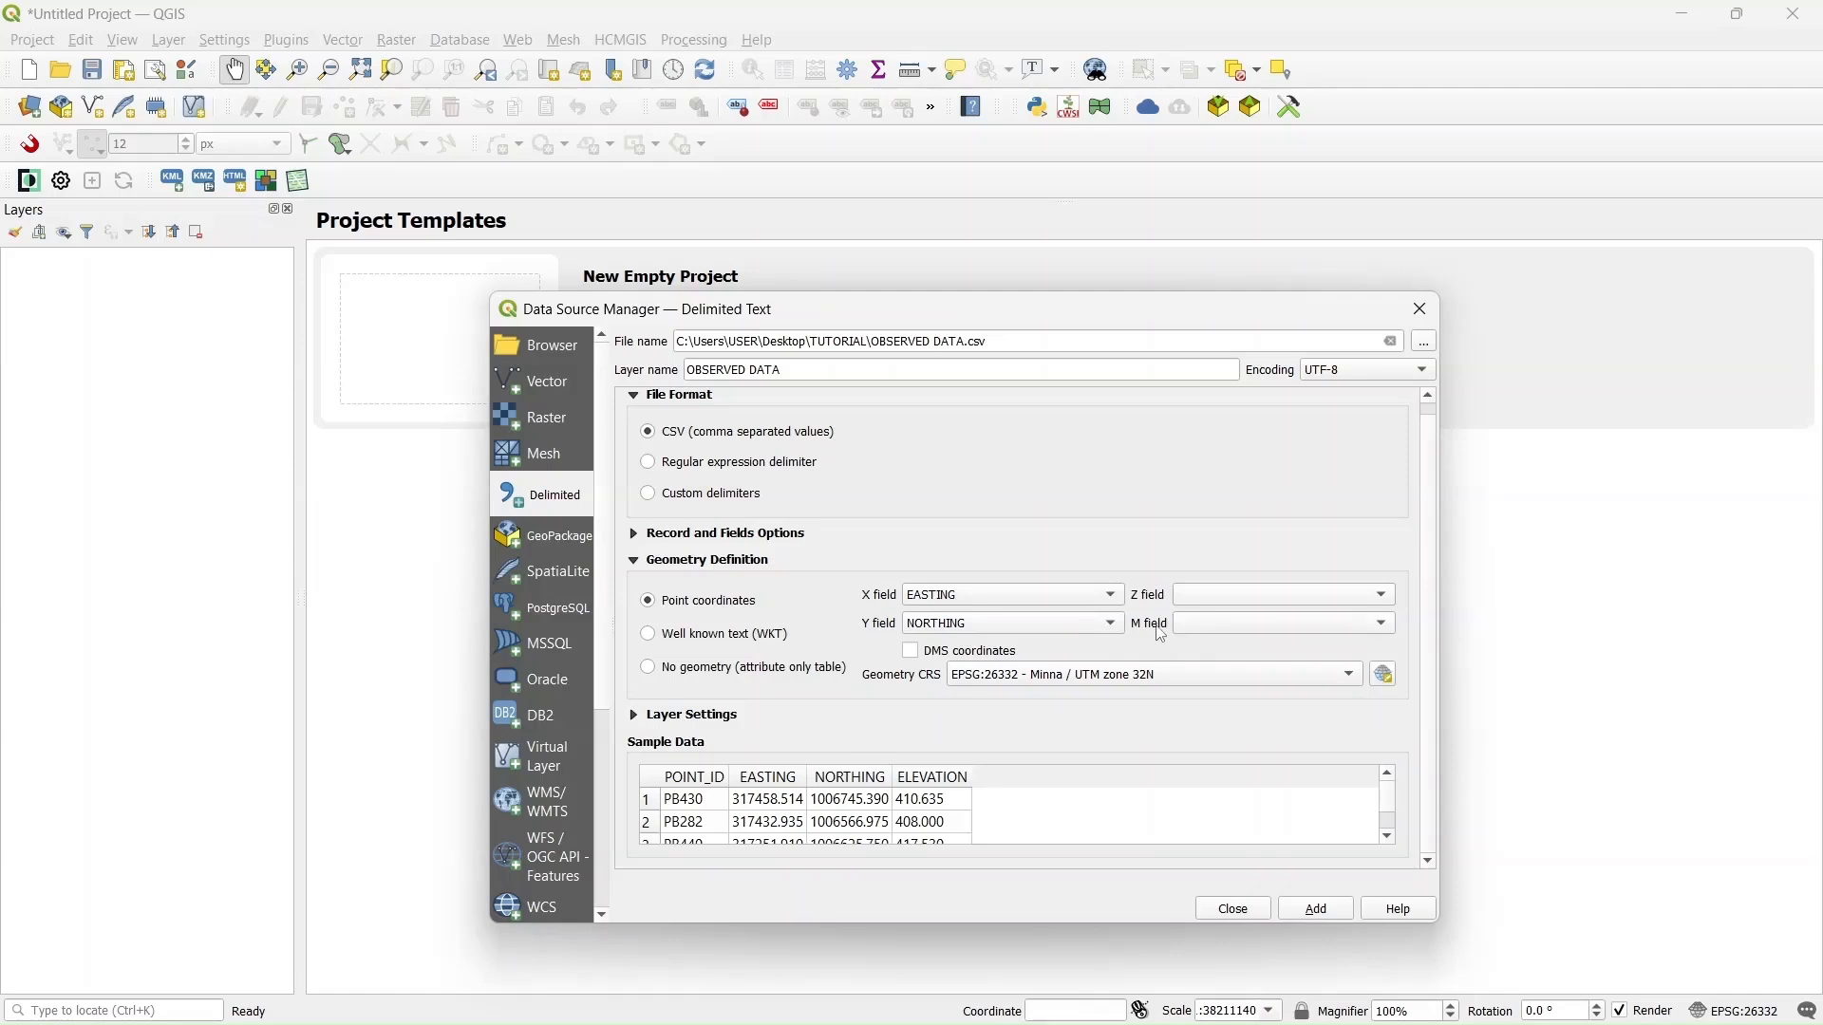
pyautogui.click(1388, 595)
pyautogui.click(1254, 674)
pyautogui.click(1318, 914)
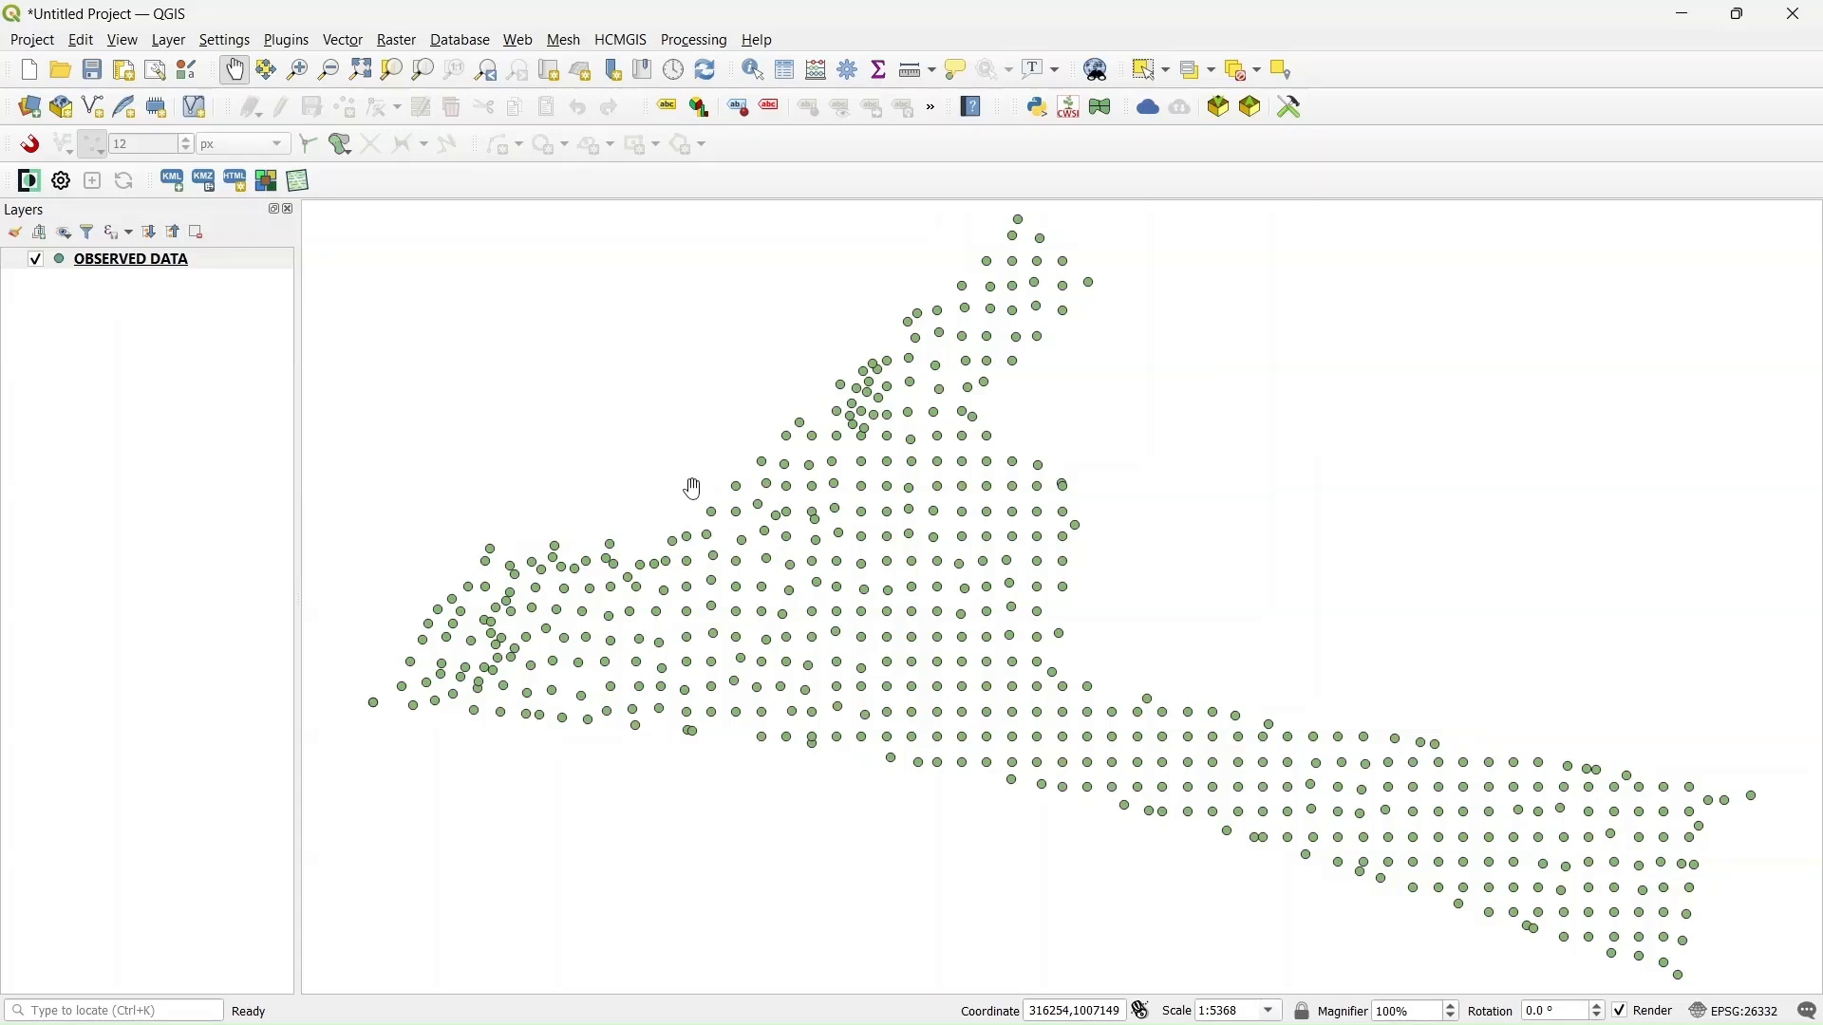
# Step: Start exporting the OBSERVED DATA layer's features as an ESRI Shapefile with Point as the geometry type
pyautogui.click(11, 266)
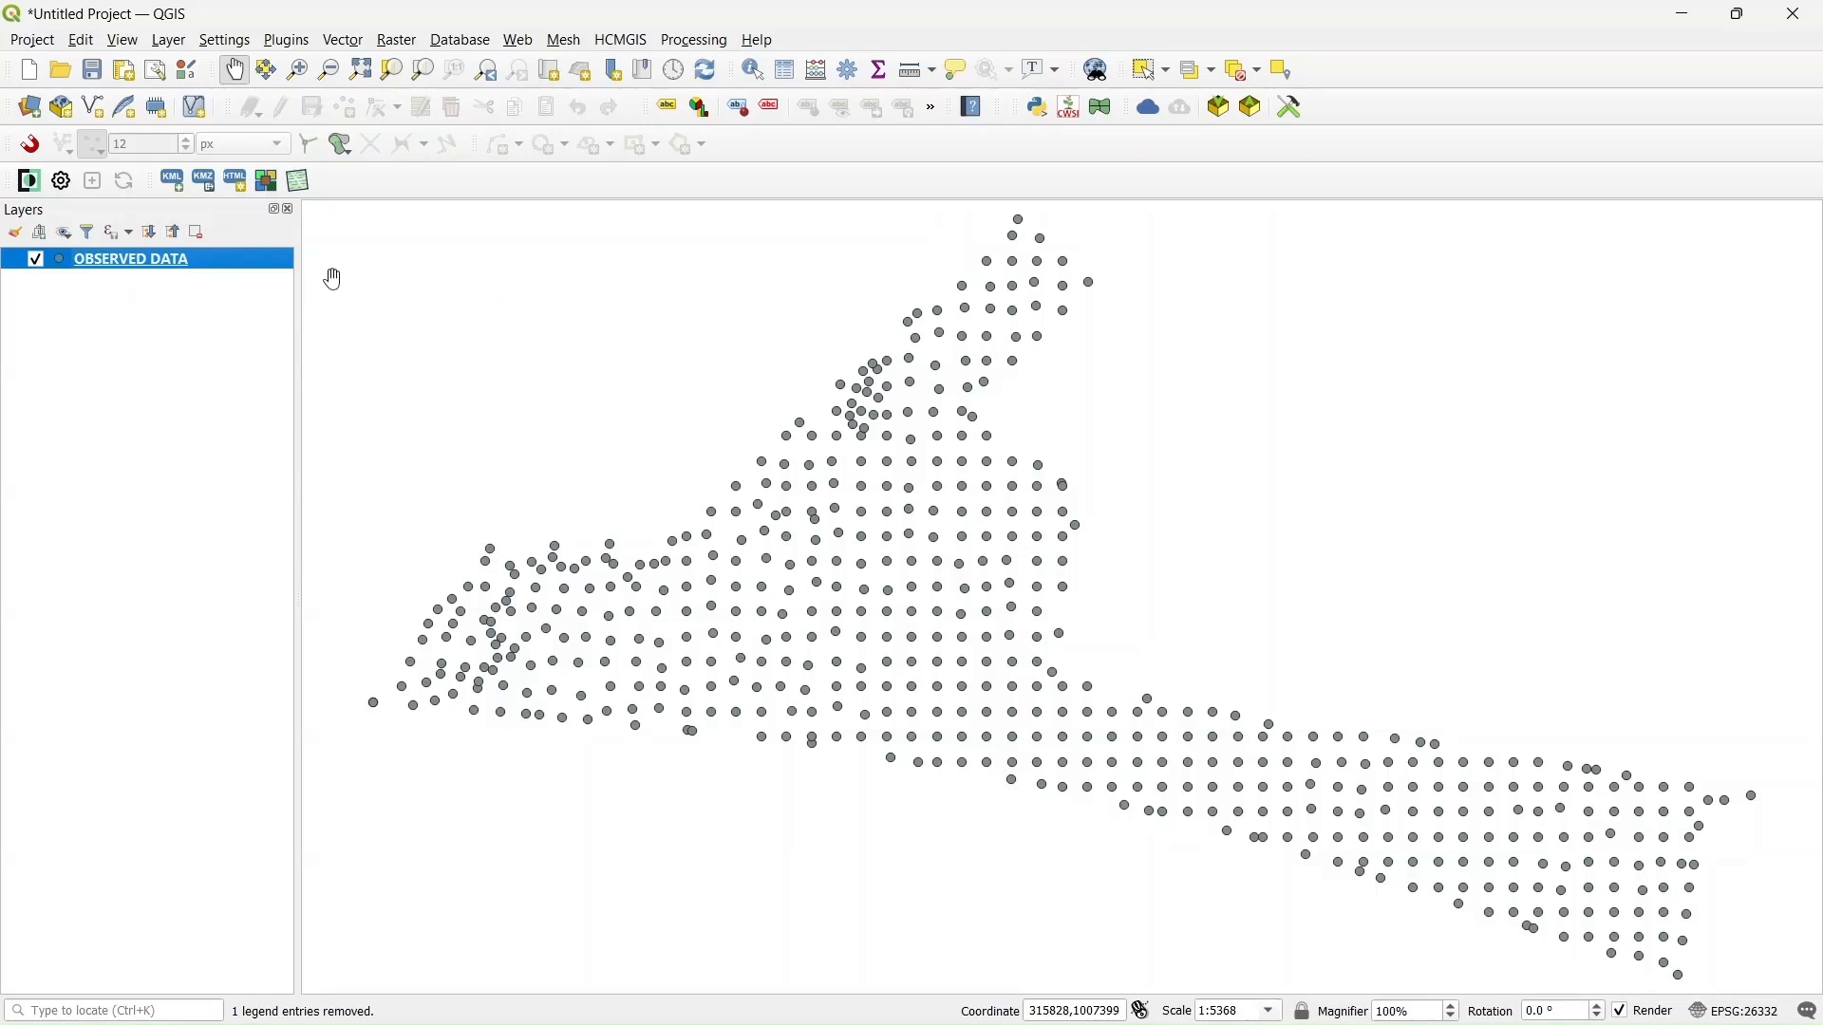
pyautogui.rightClick(109, 269)
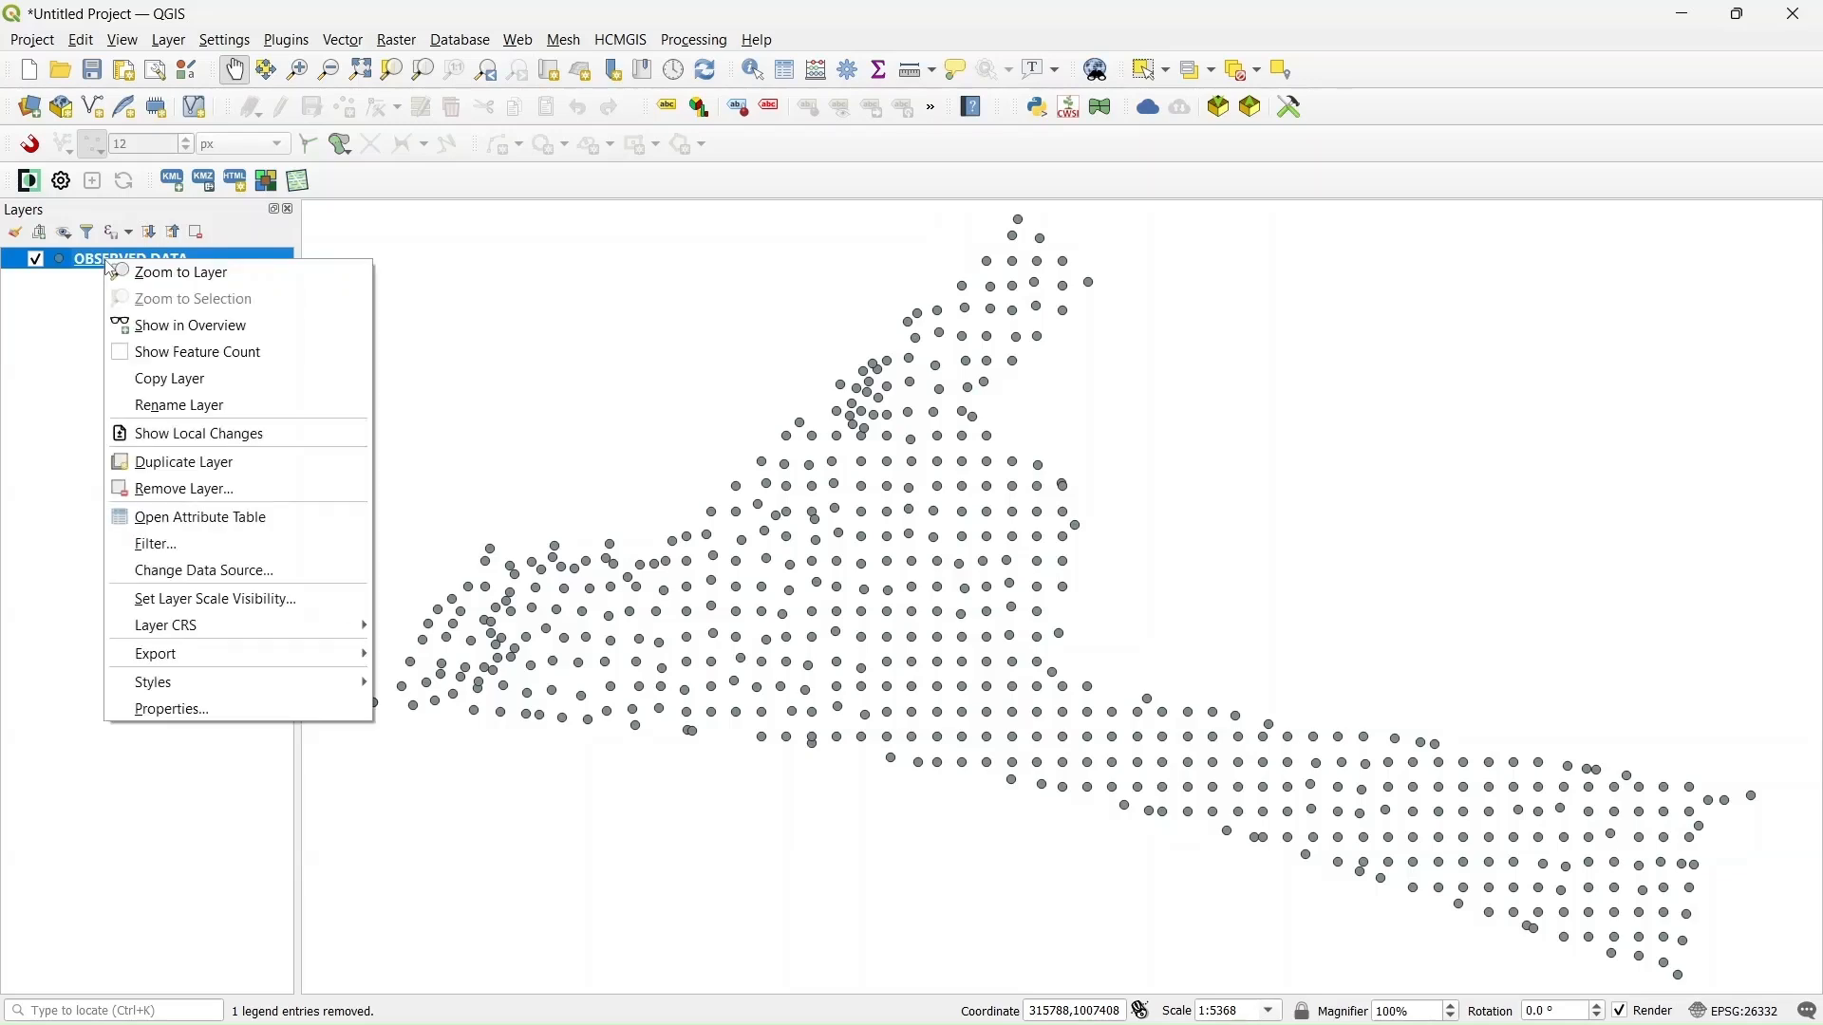
pyautogui.moveTo(256, 662)
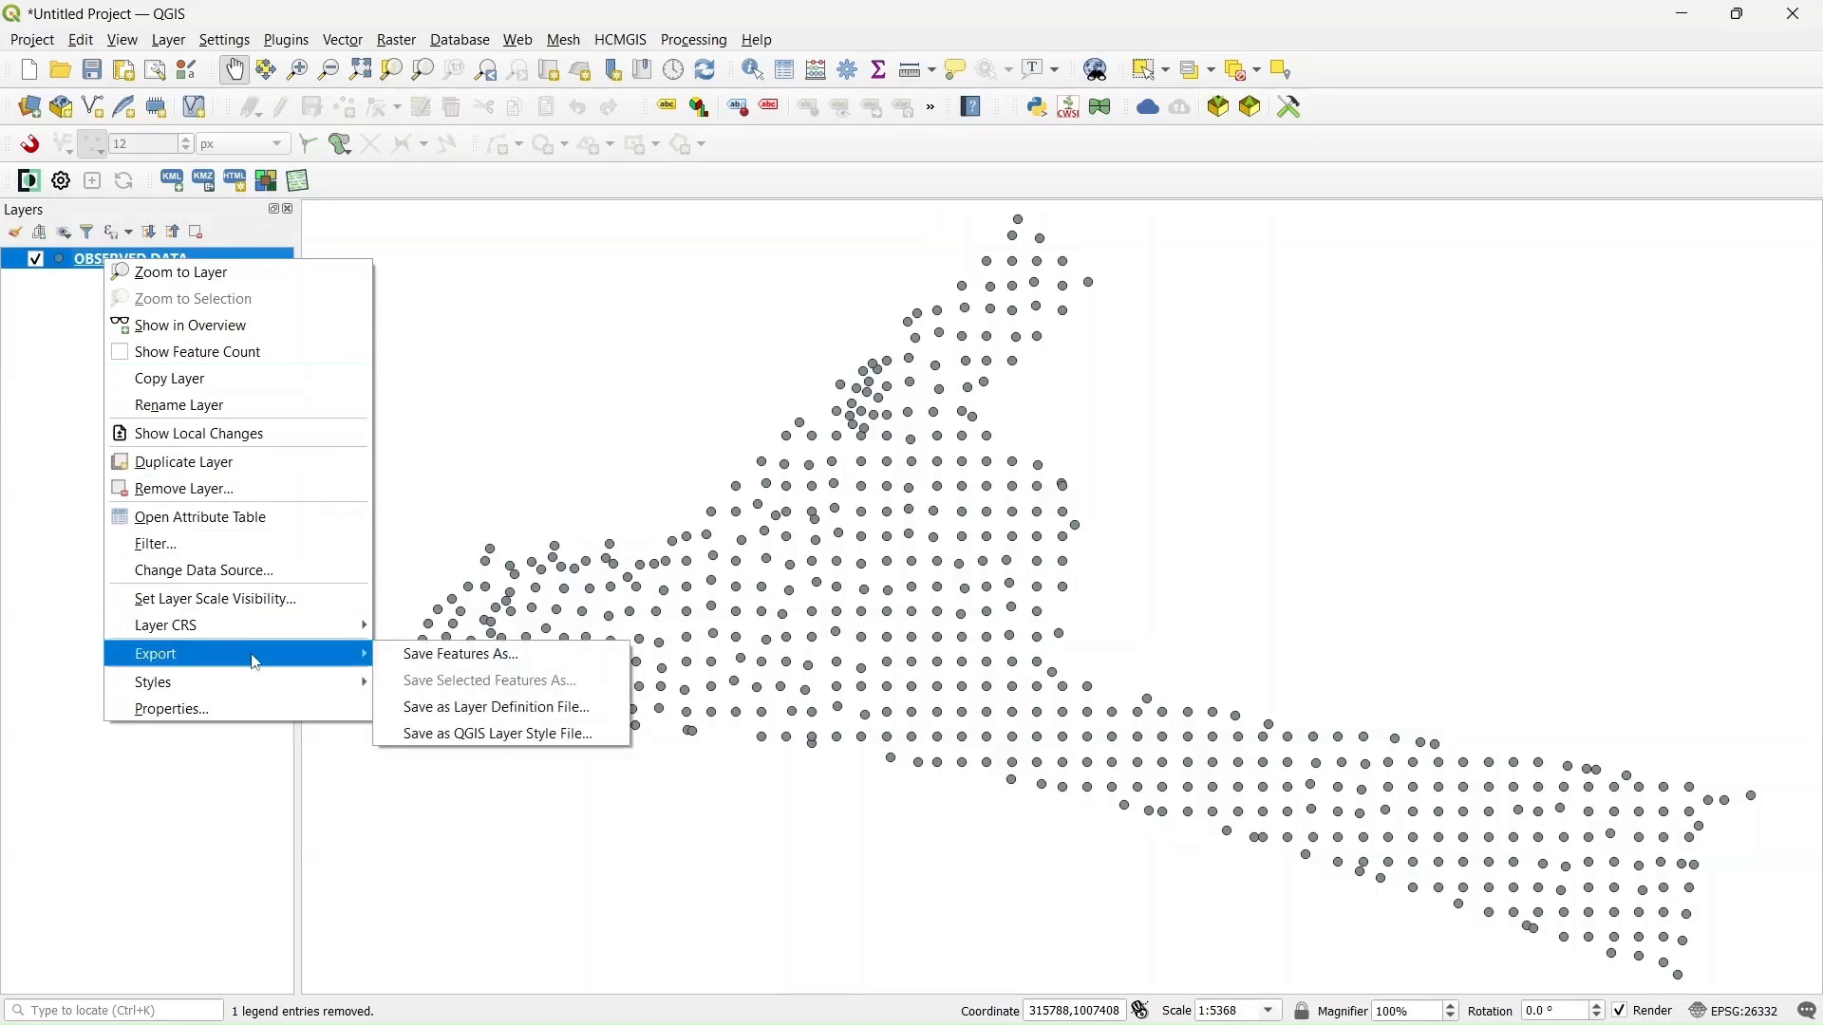
pyautogui.click(465, 659)
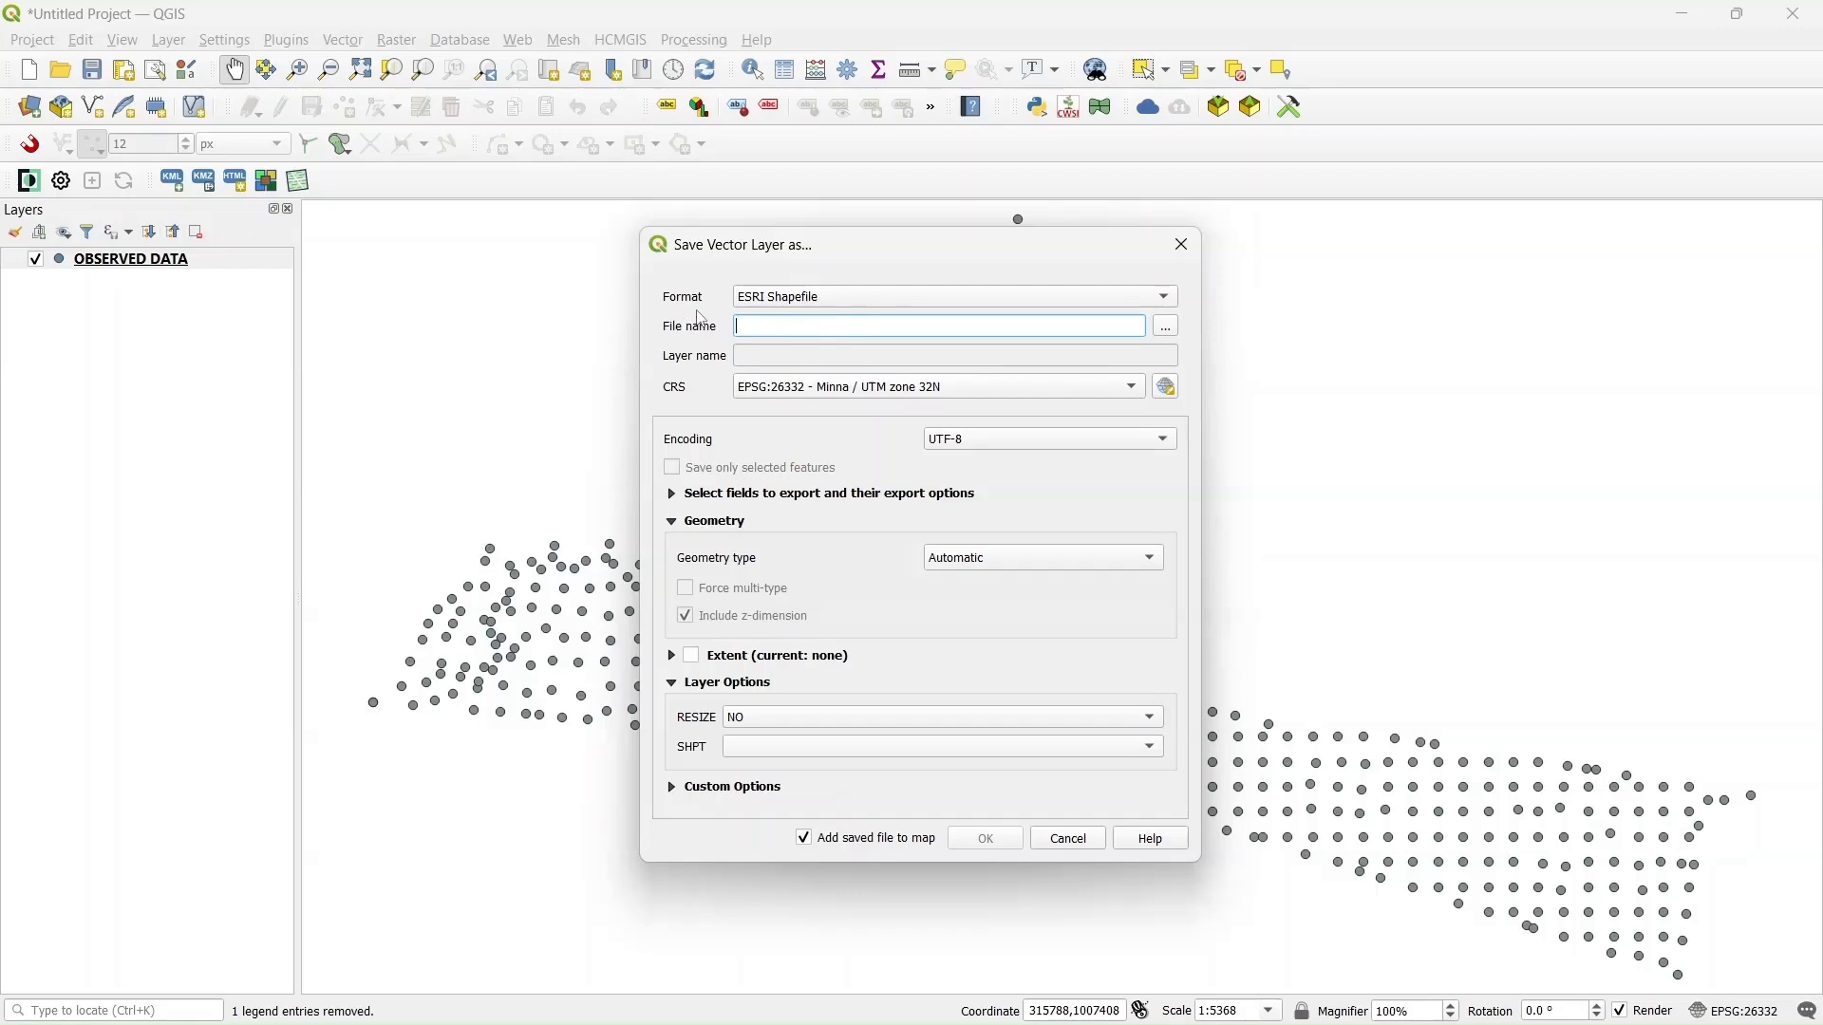
pyautogui.click(1174, 300)
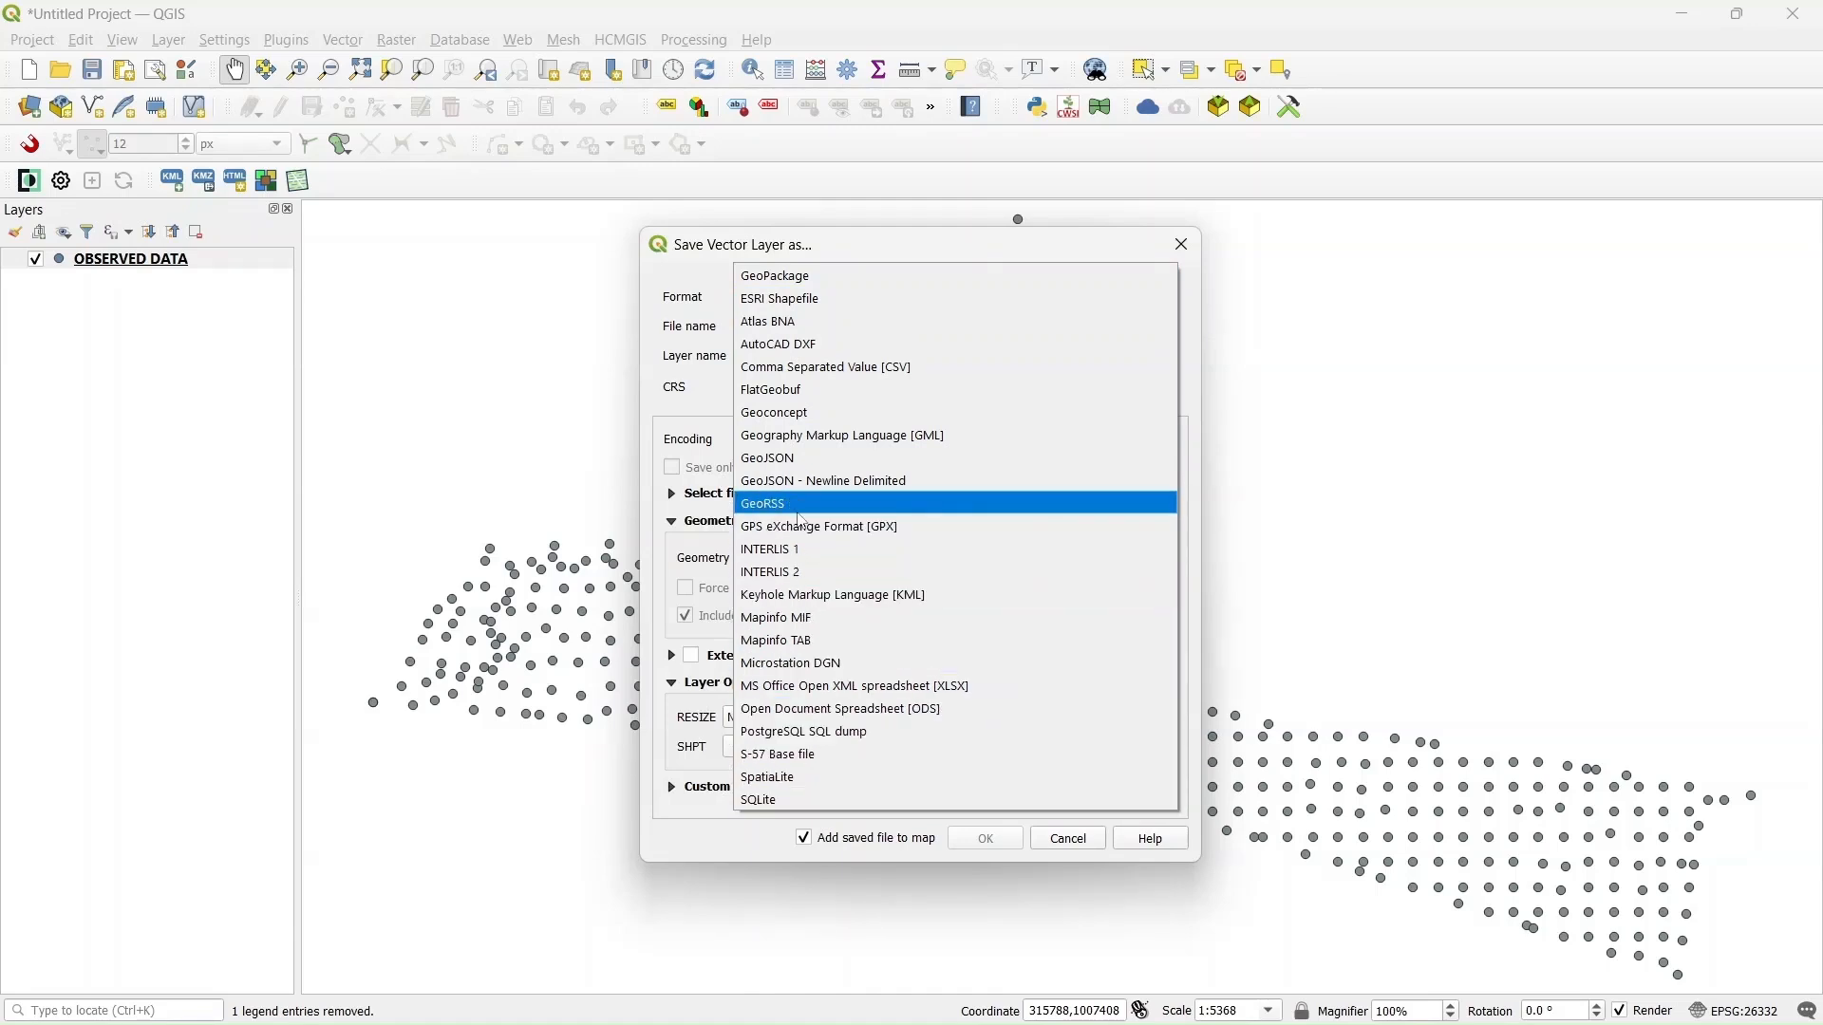
pyautogui.click(816, 308)
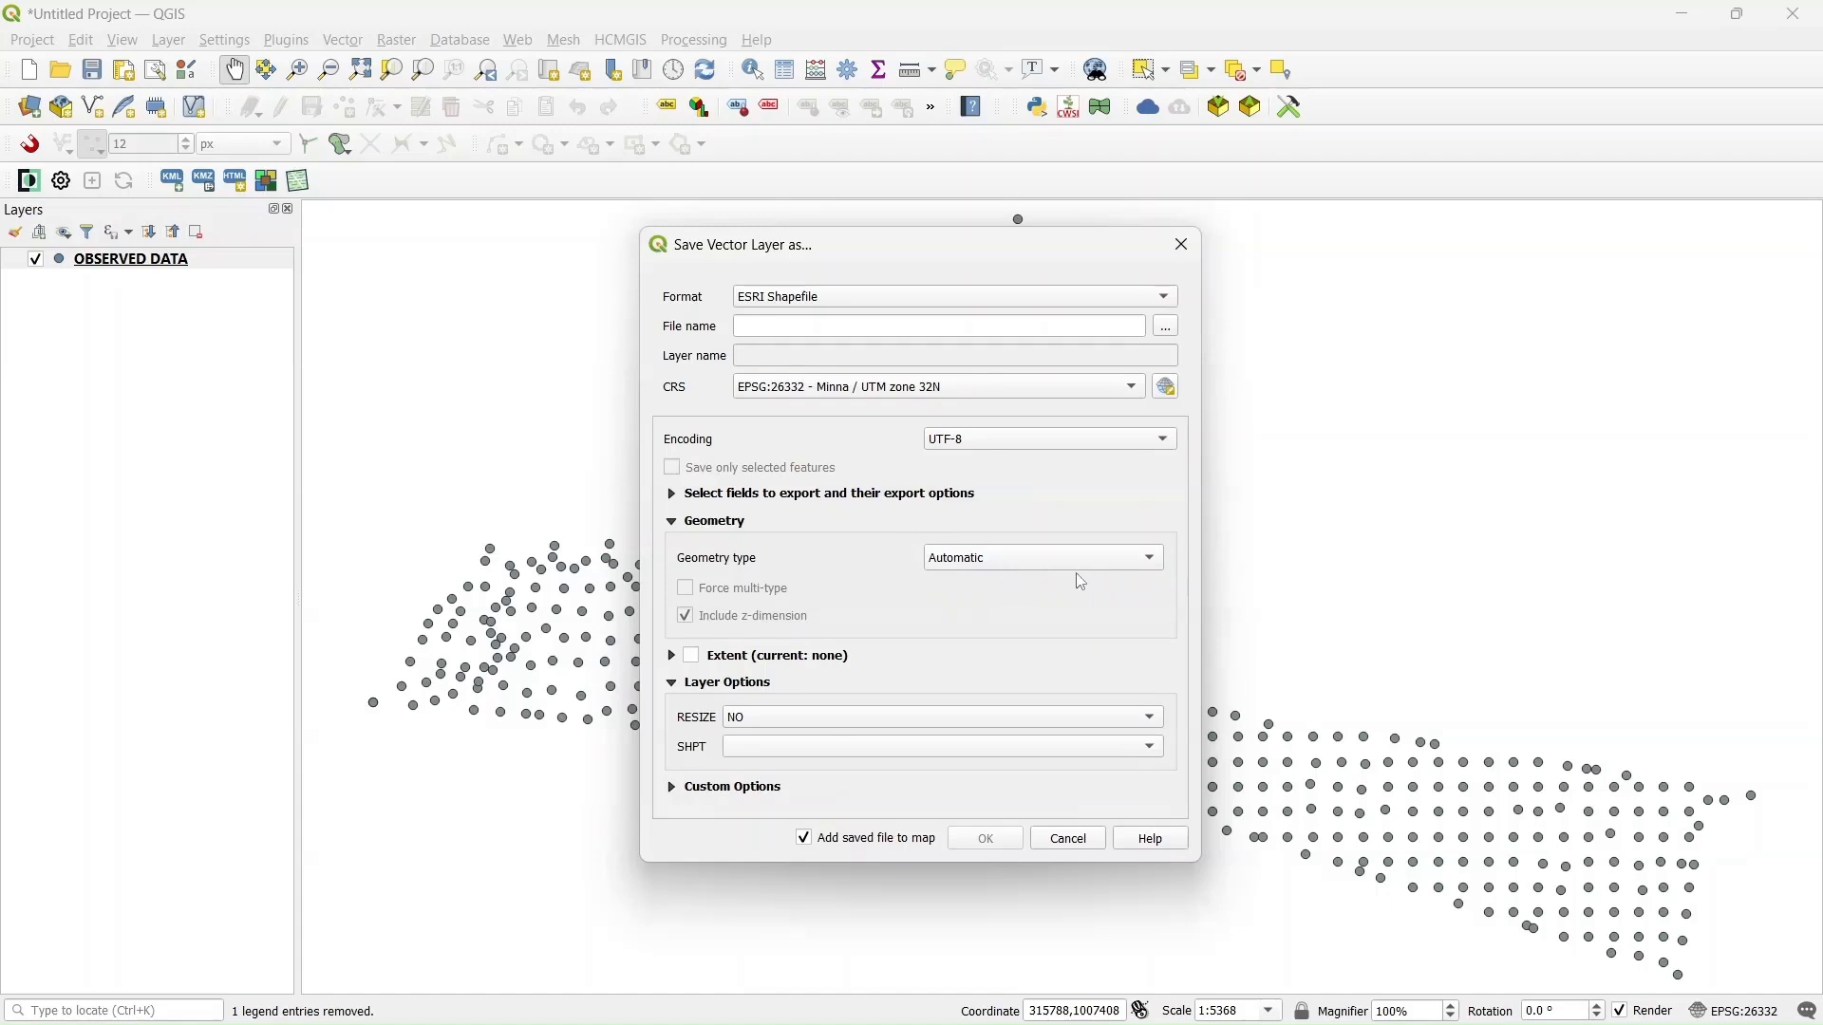
pyautogui.click(1161, 568)
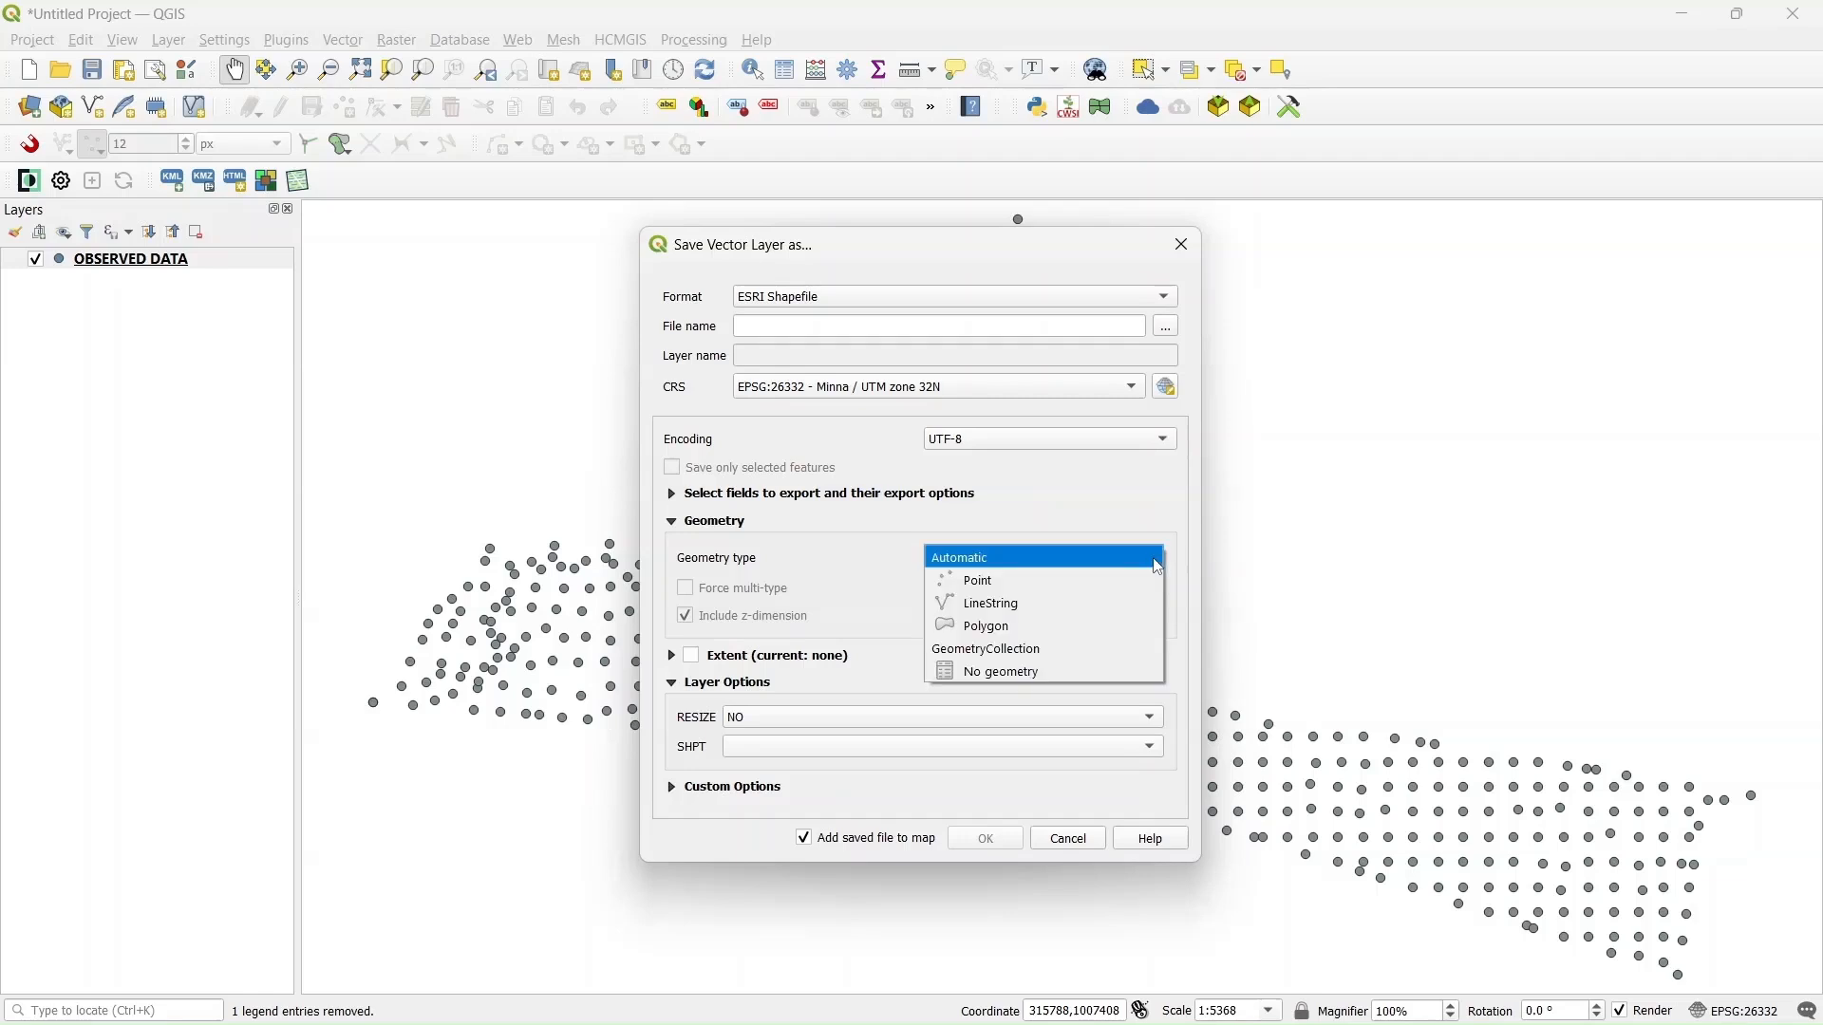
pyautogui.click(1033, 589)
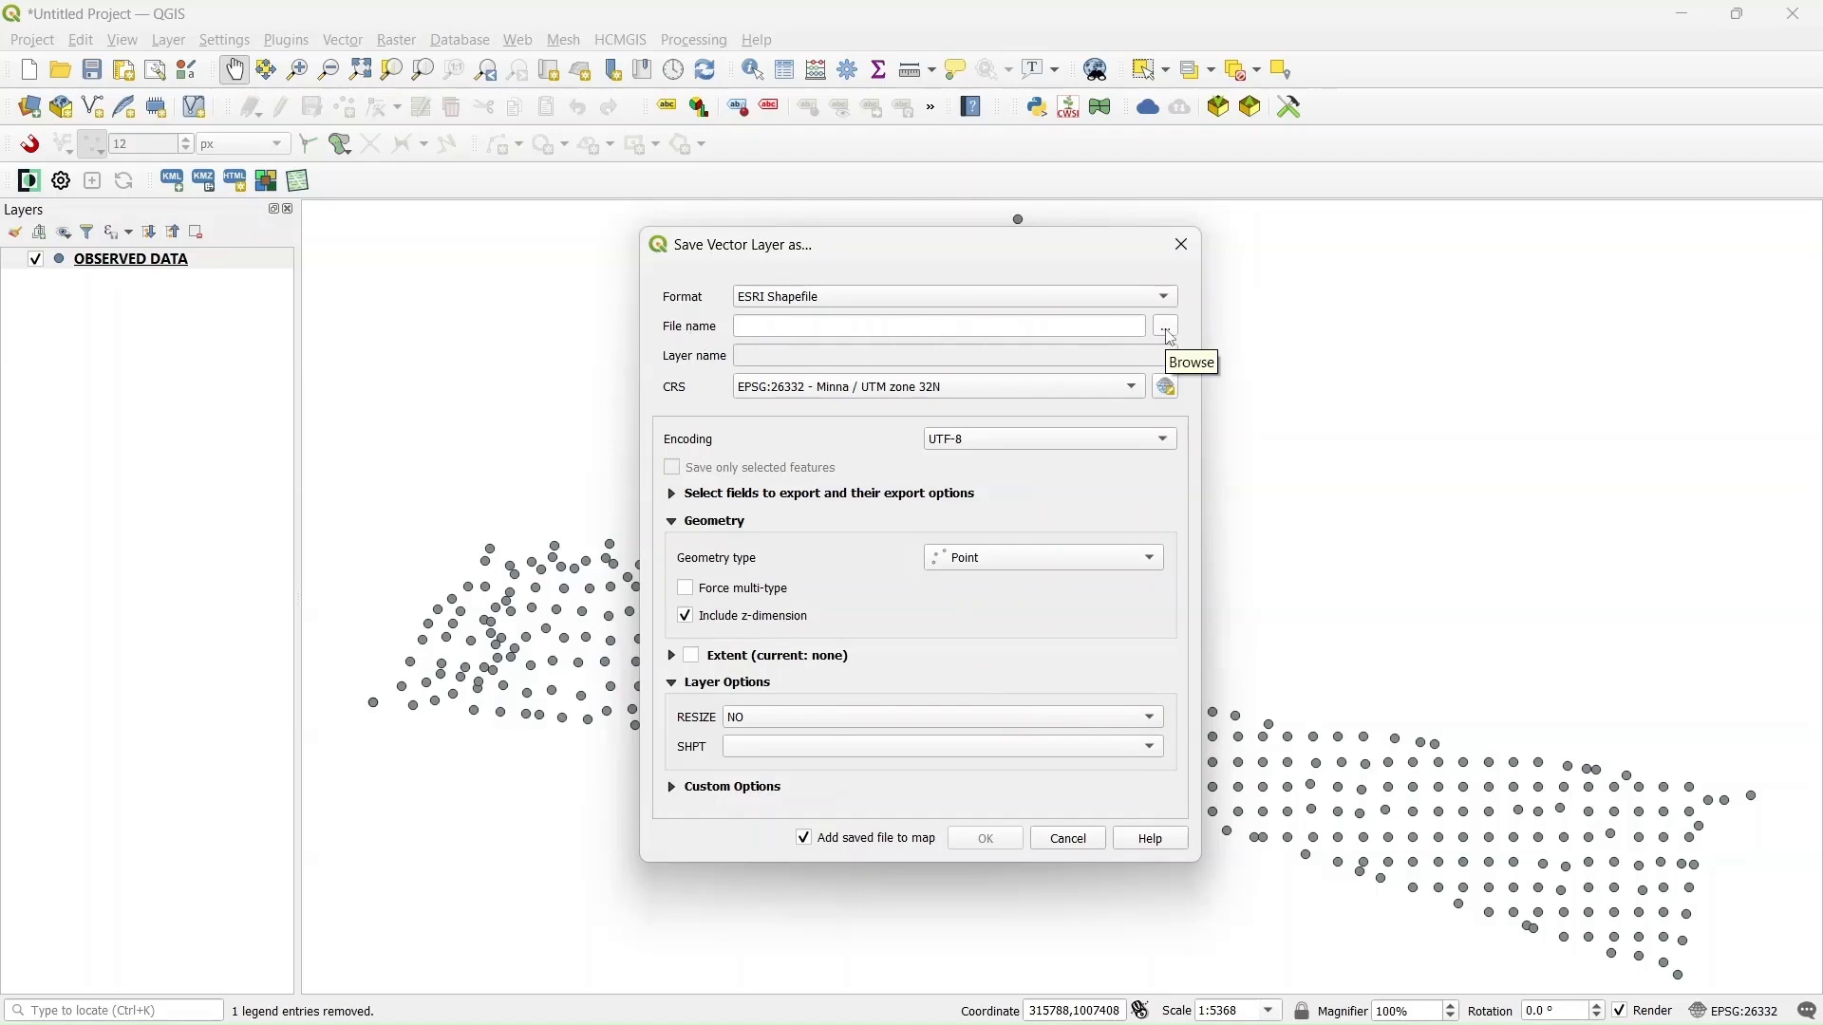
# Step: Set the export's output file to POINTS in the TUTORIAL folder
pyautogui.click(954, 328)
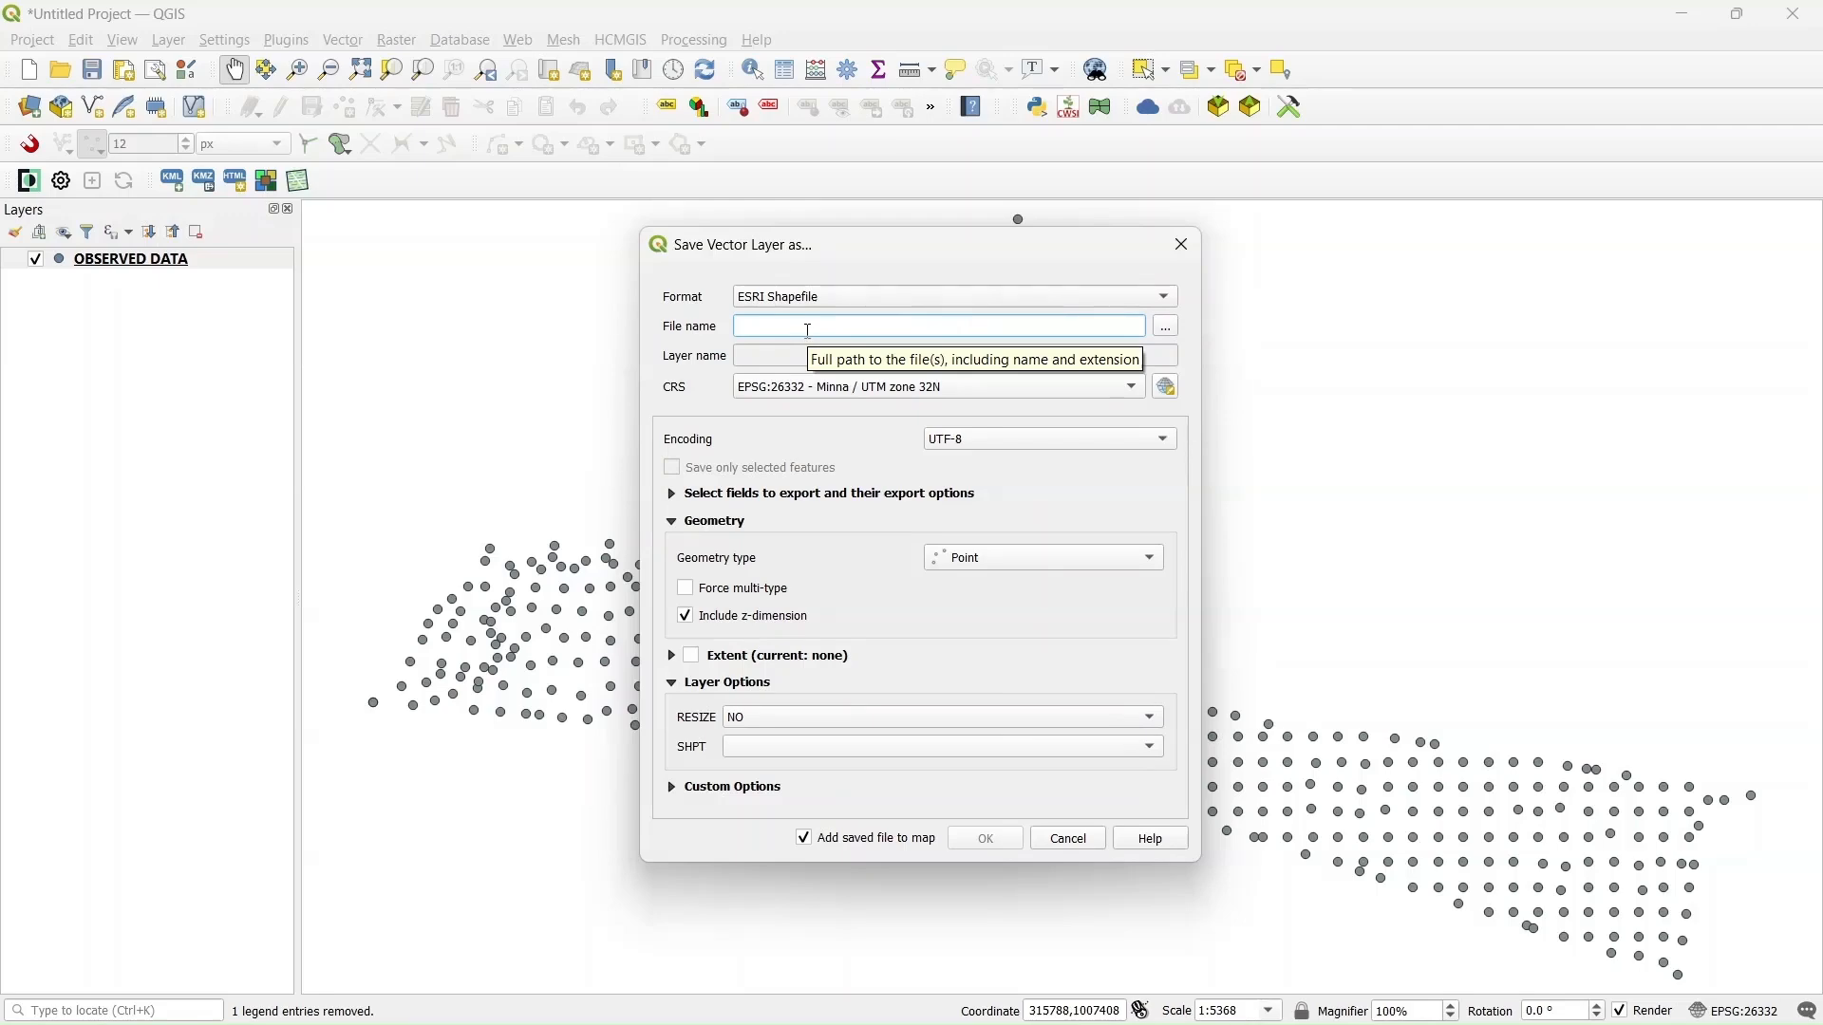
pyautogui.click(1170, 332)
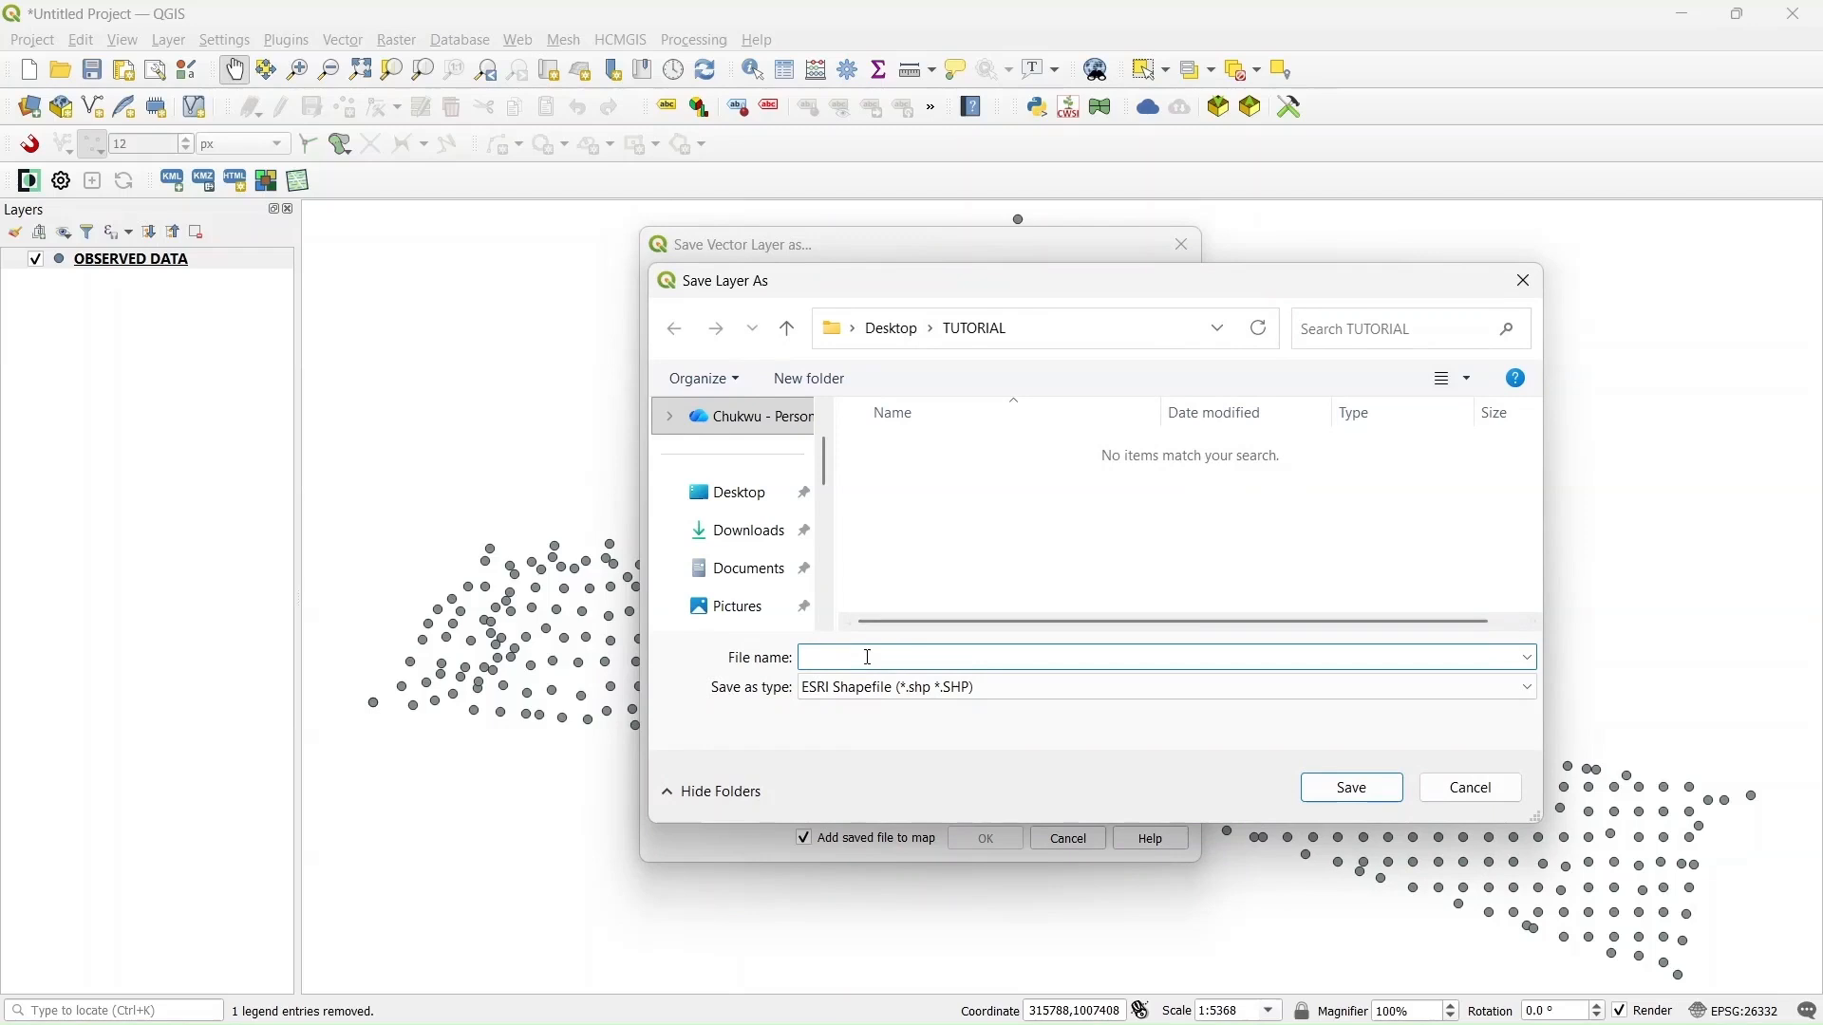
pyautogui.write('POINTS')
pyautogui.click(1352, 790)
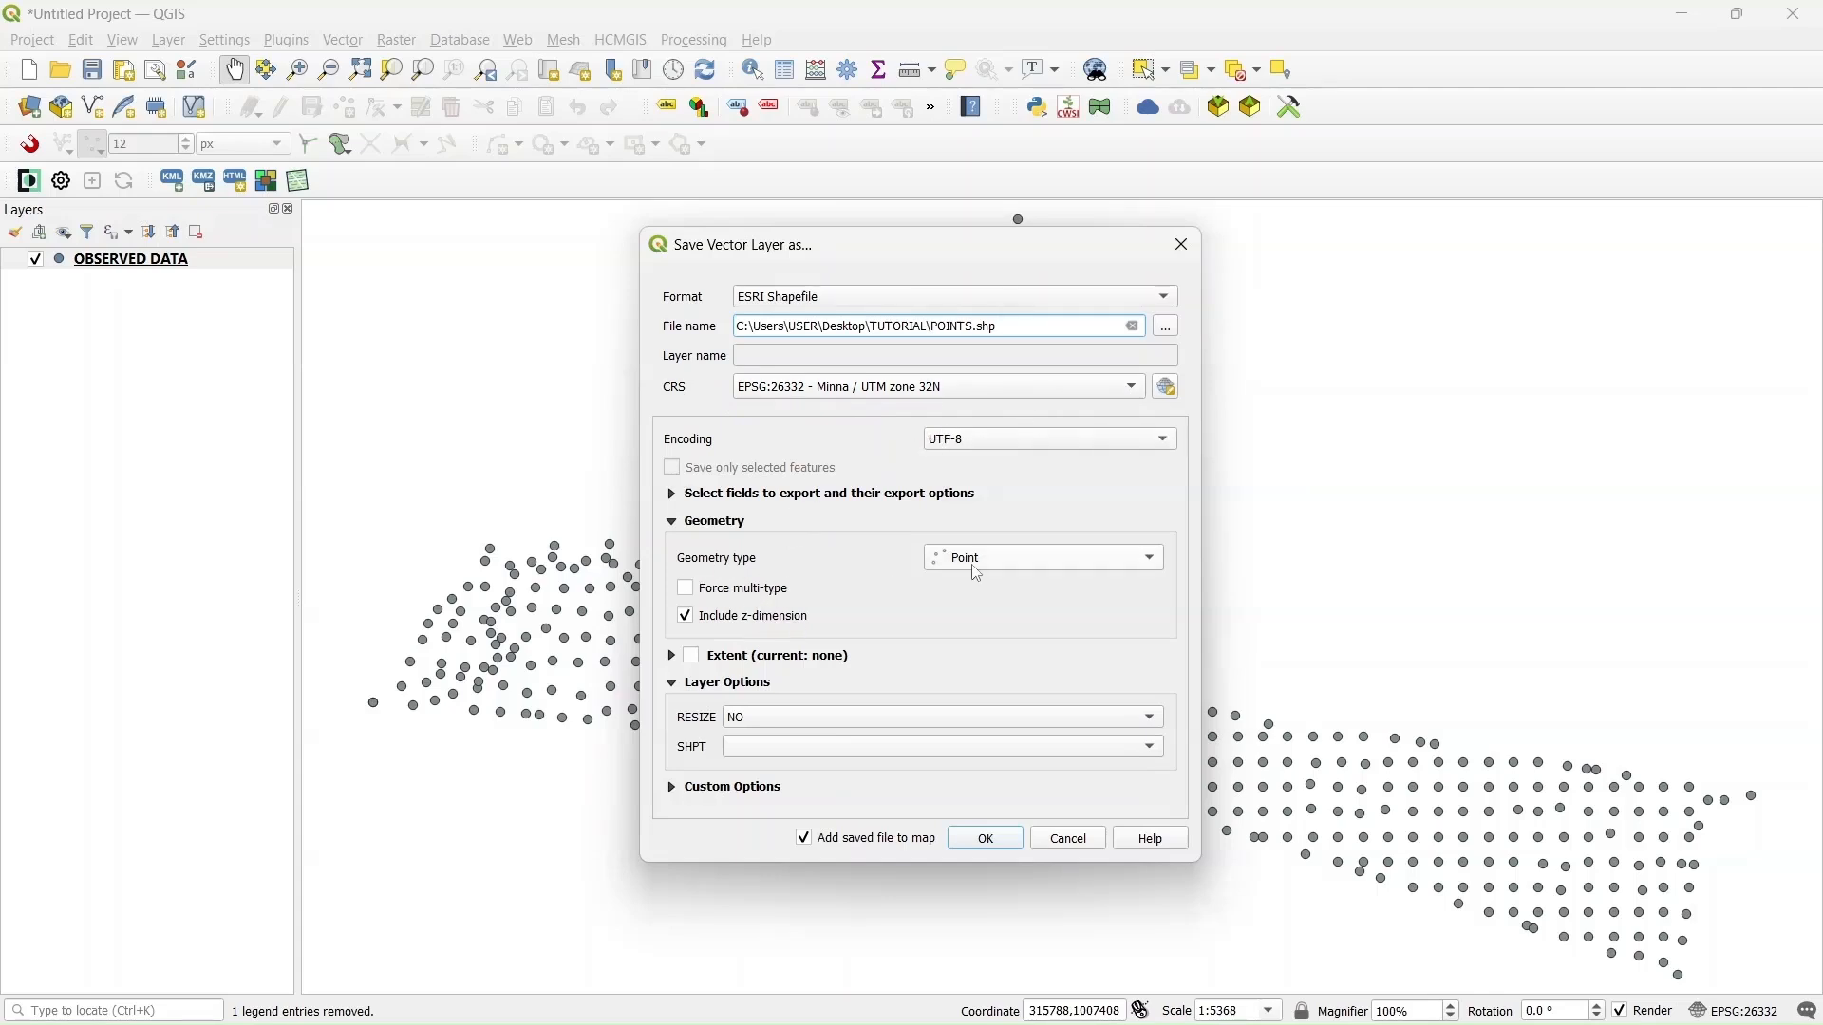
# Step: Reselect Point as the geometry type without the z-dimension and export the shapefile, adding it to the map
pyautogui.click(1126, 569)
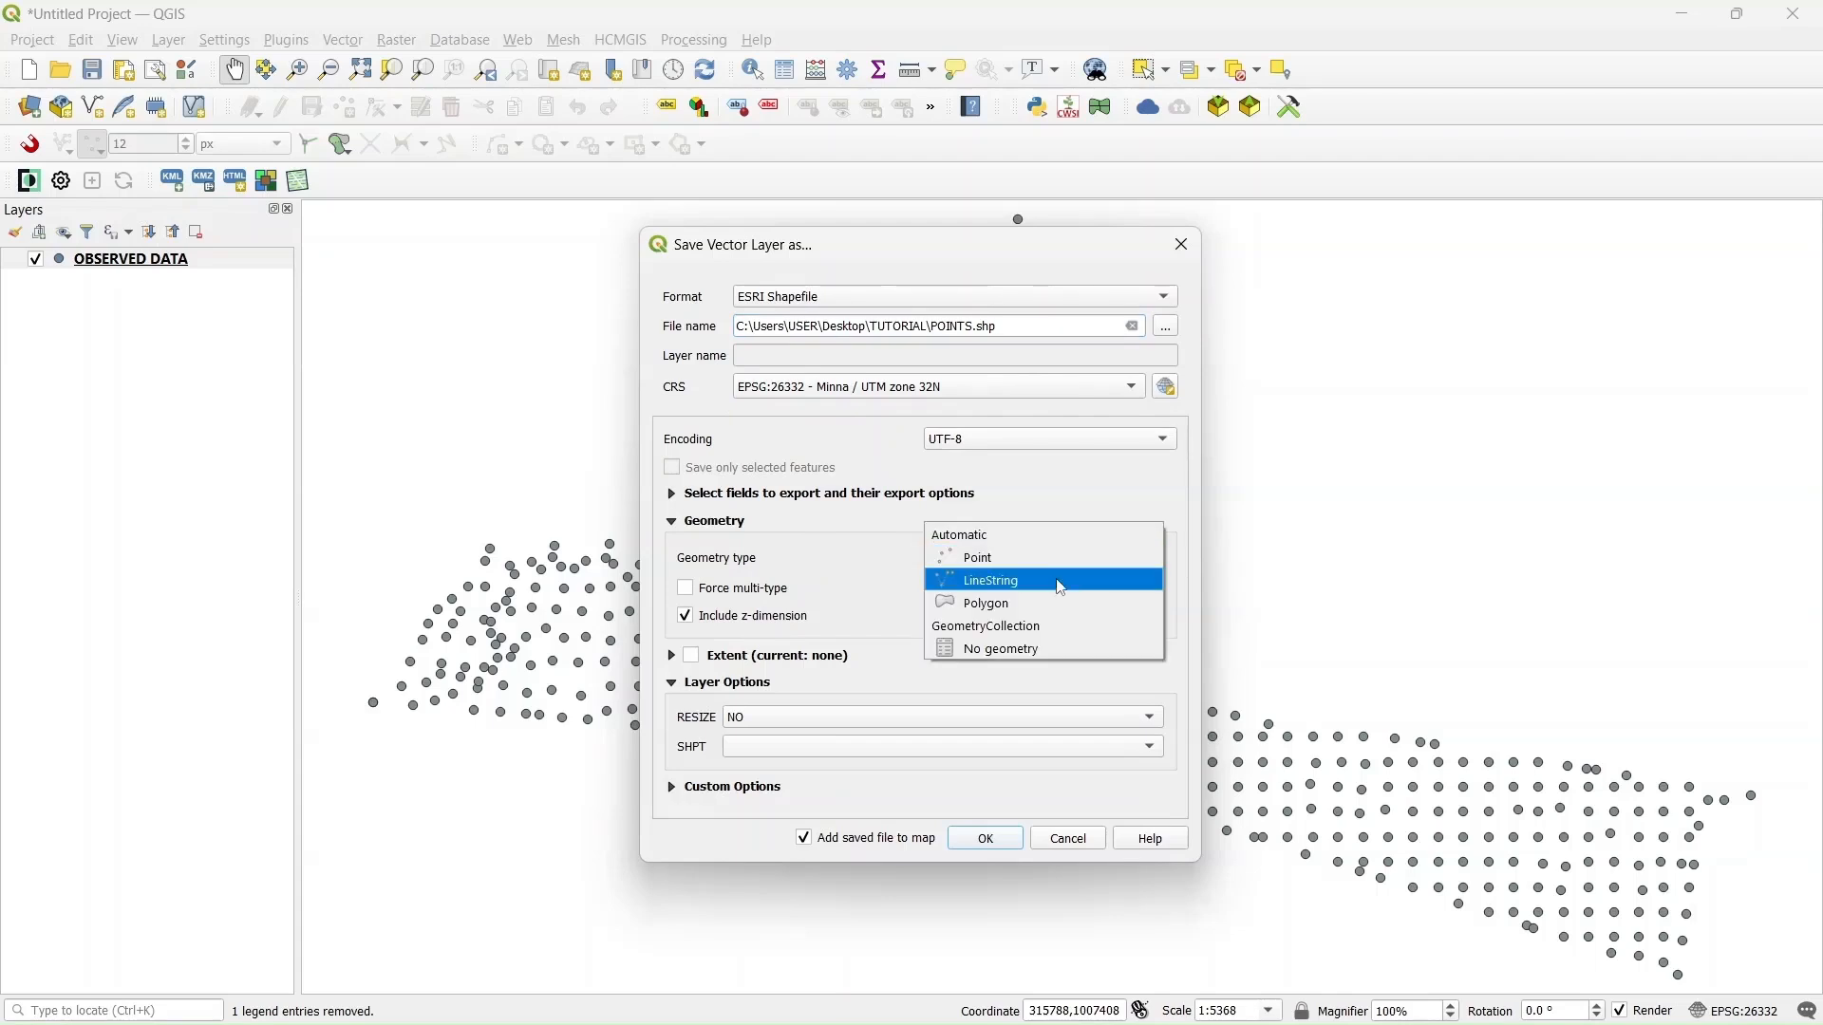
pyautogui.click(1013, 562)
pyautogui.click(1068, 574)
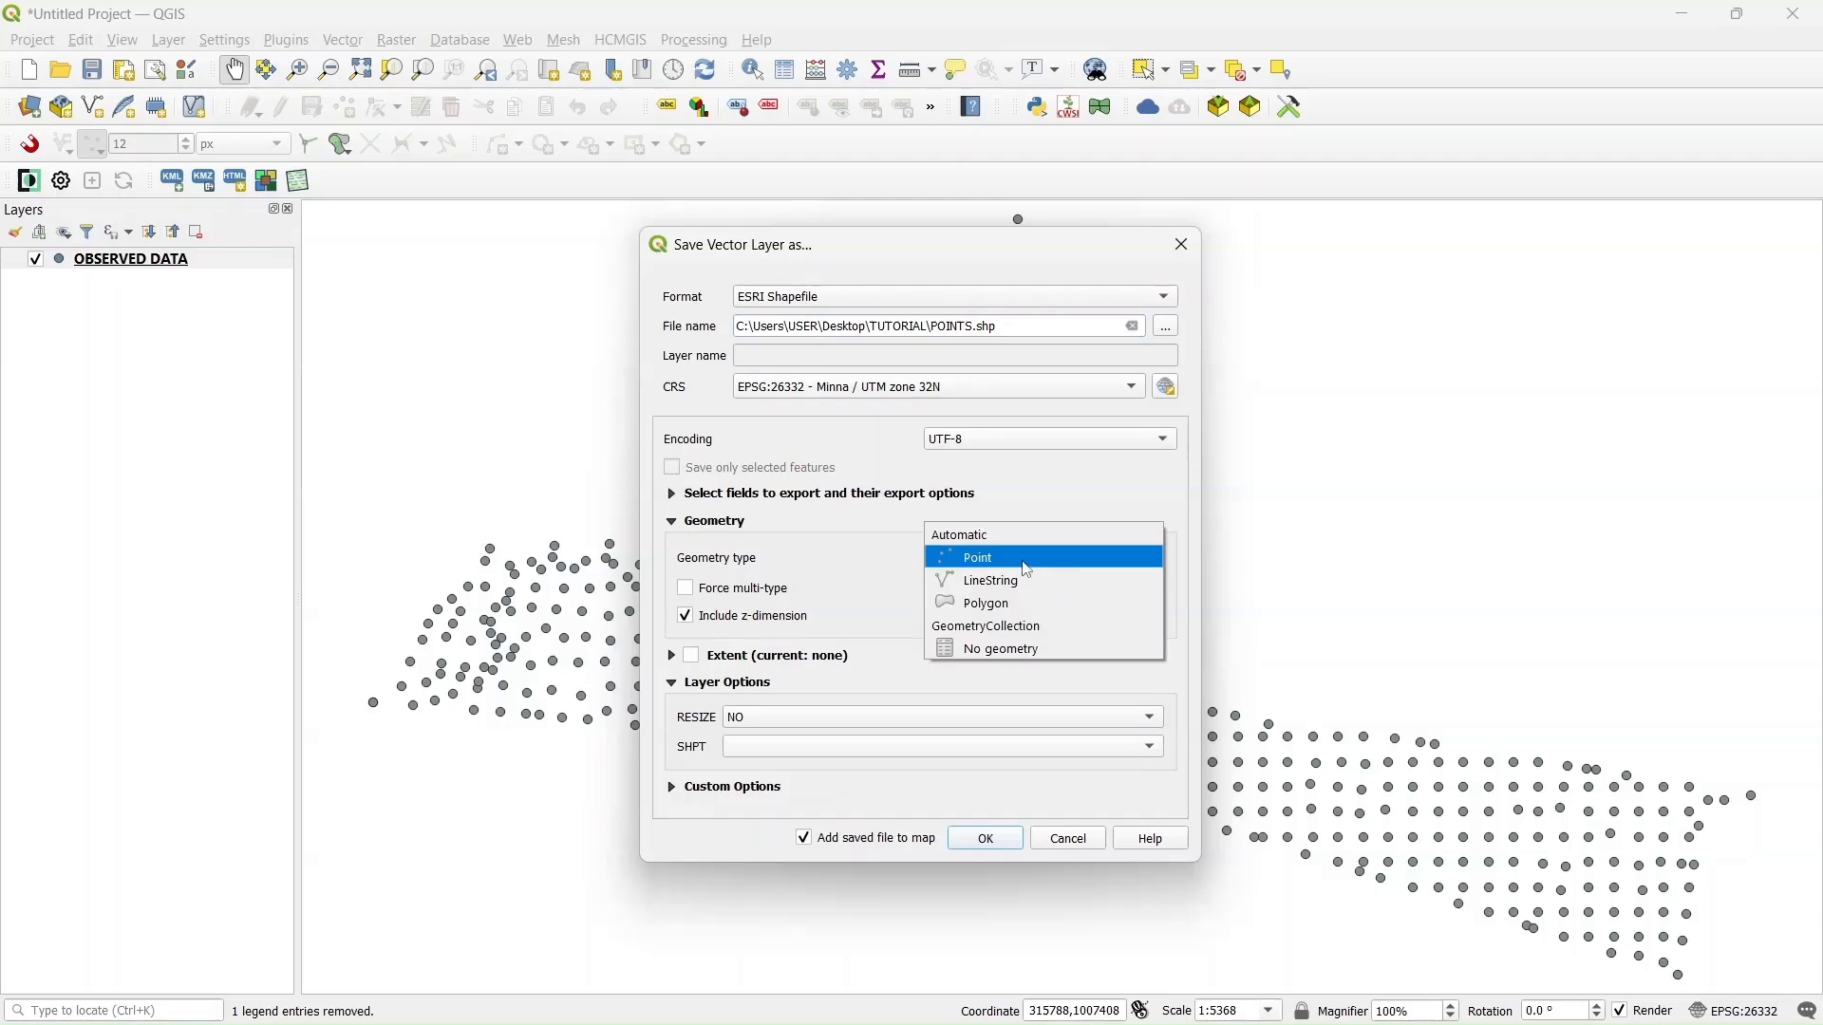
pyautogui.click(975, 540)
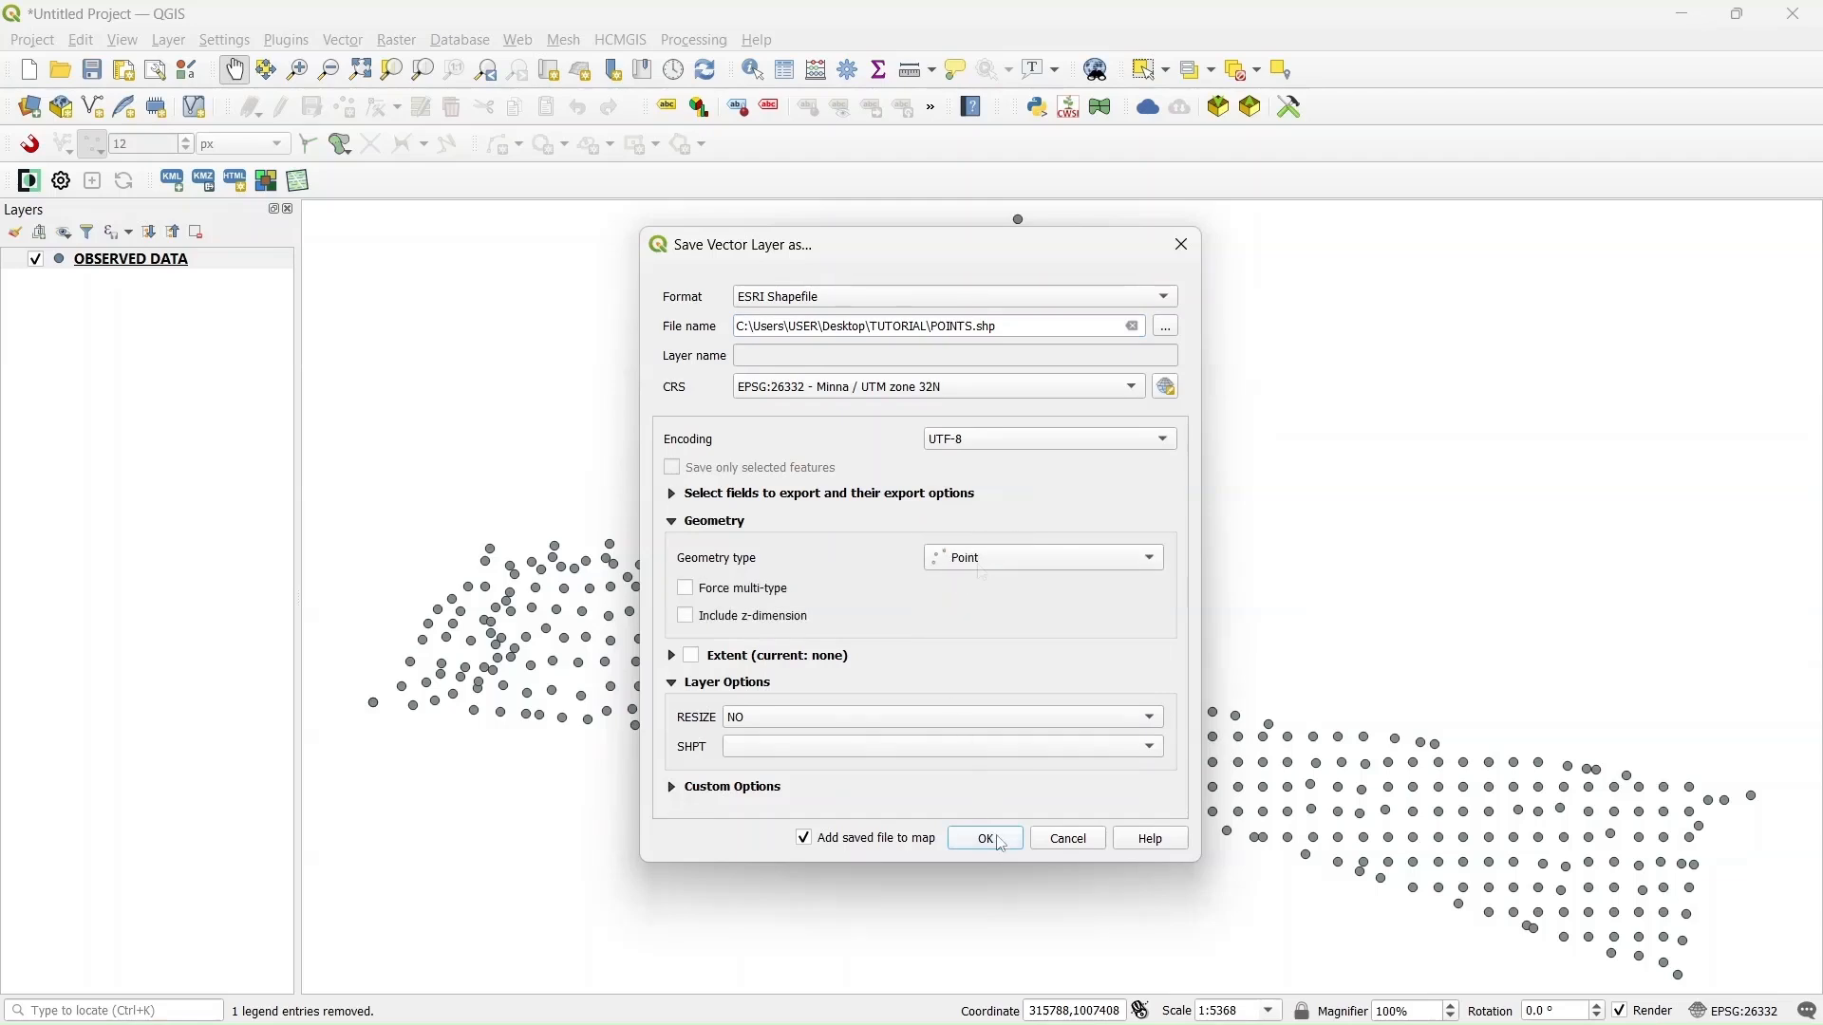
pyautogui.click(987, 841)
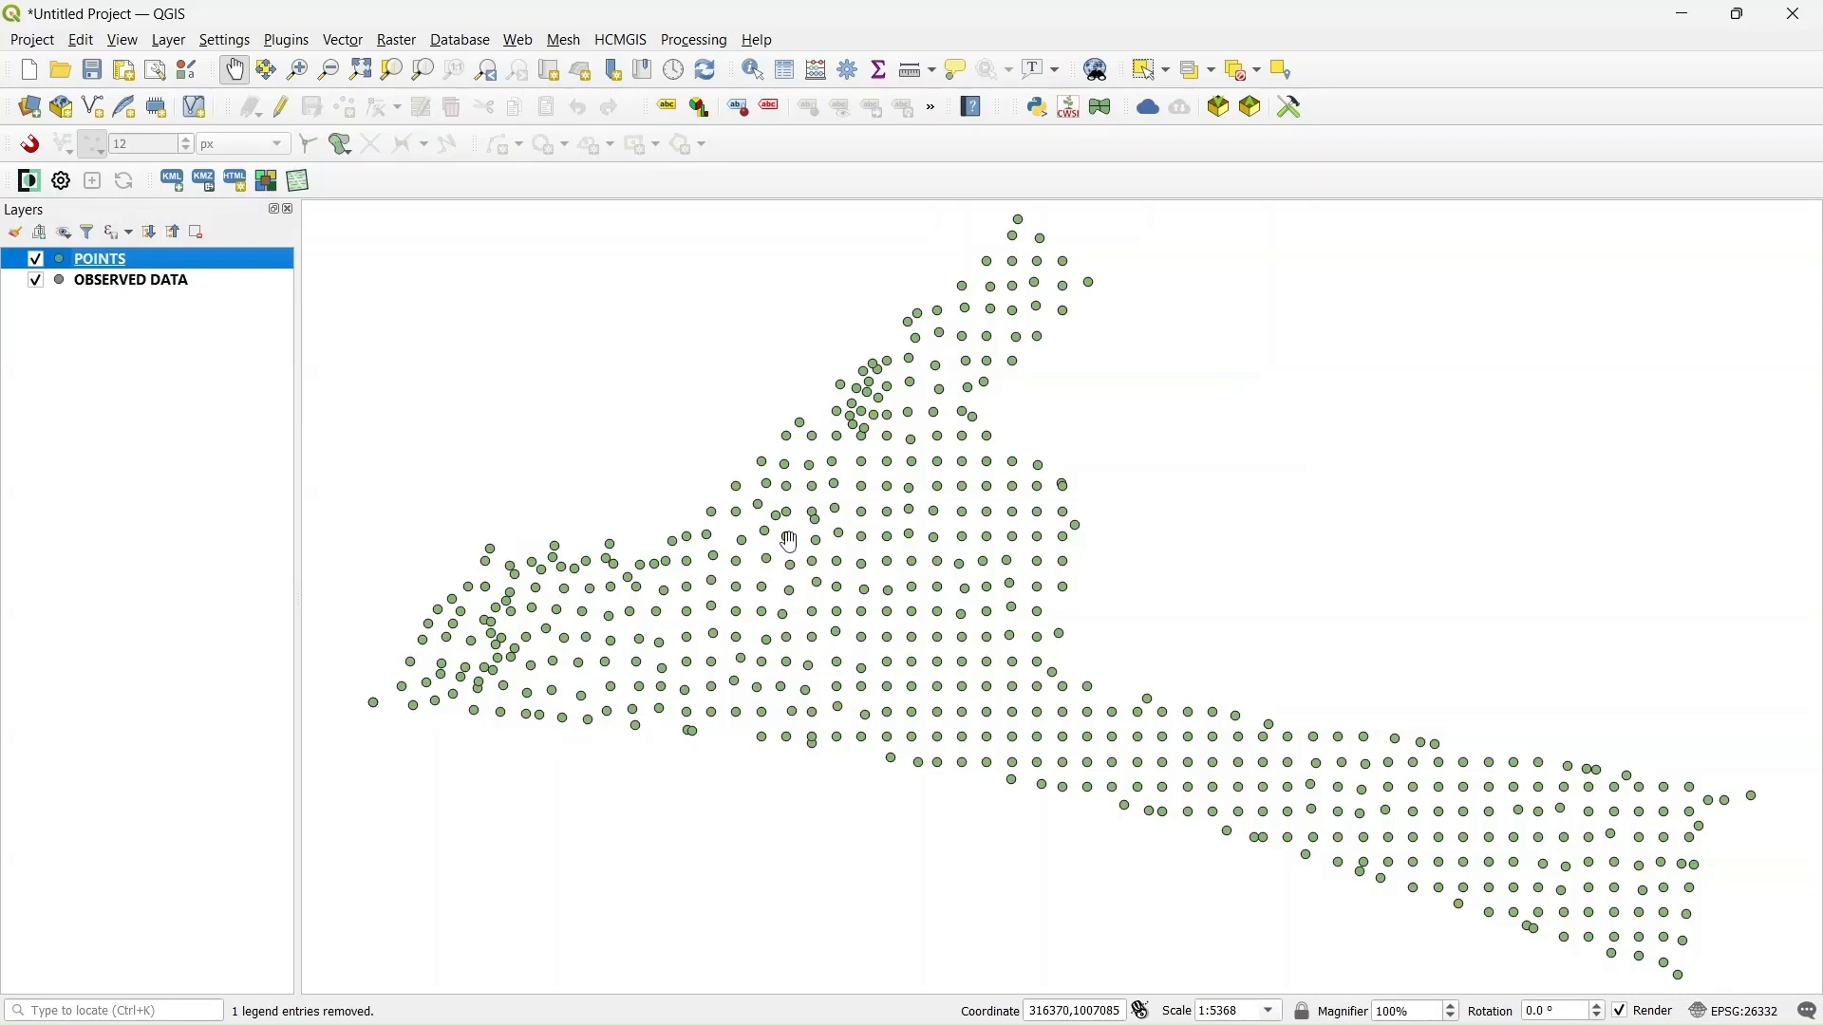
# Step: Open the POINTS layer's symbology and change the marker color to red (#b64531) with the color wheel
pyautogui.doubleClick(118, 261)
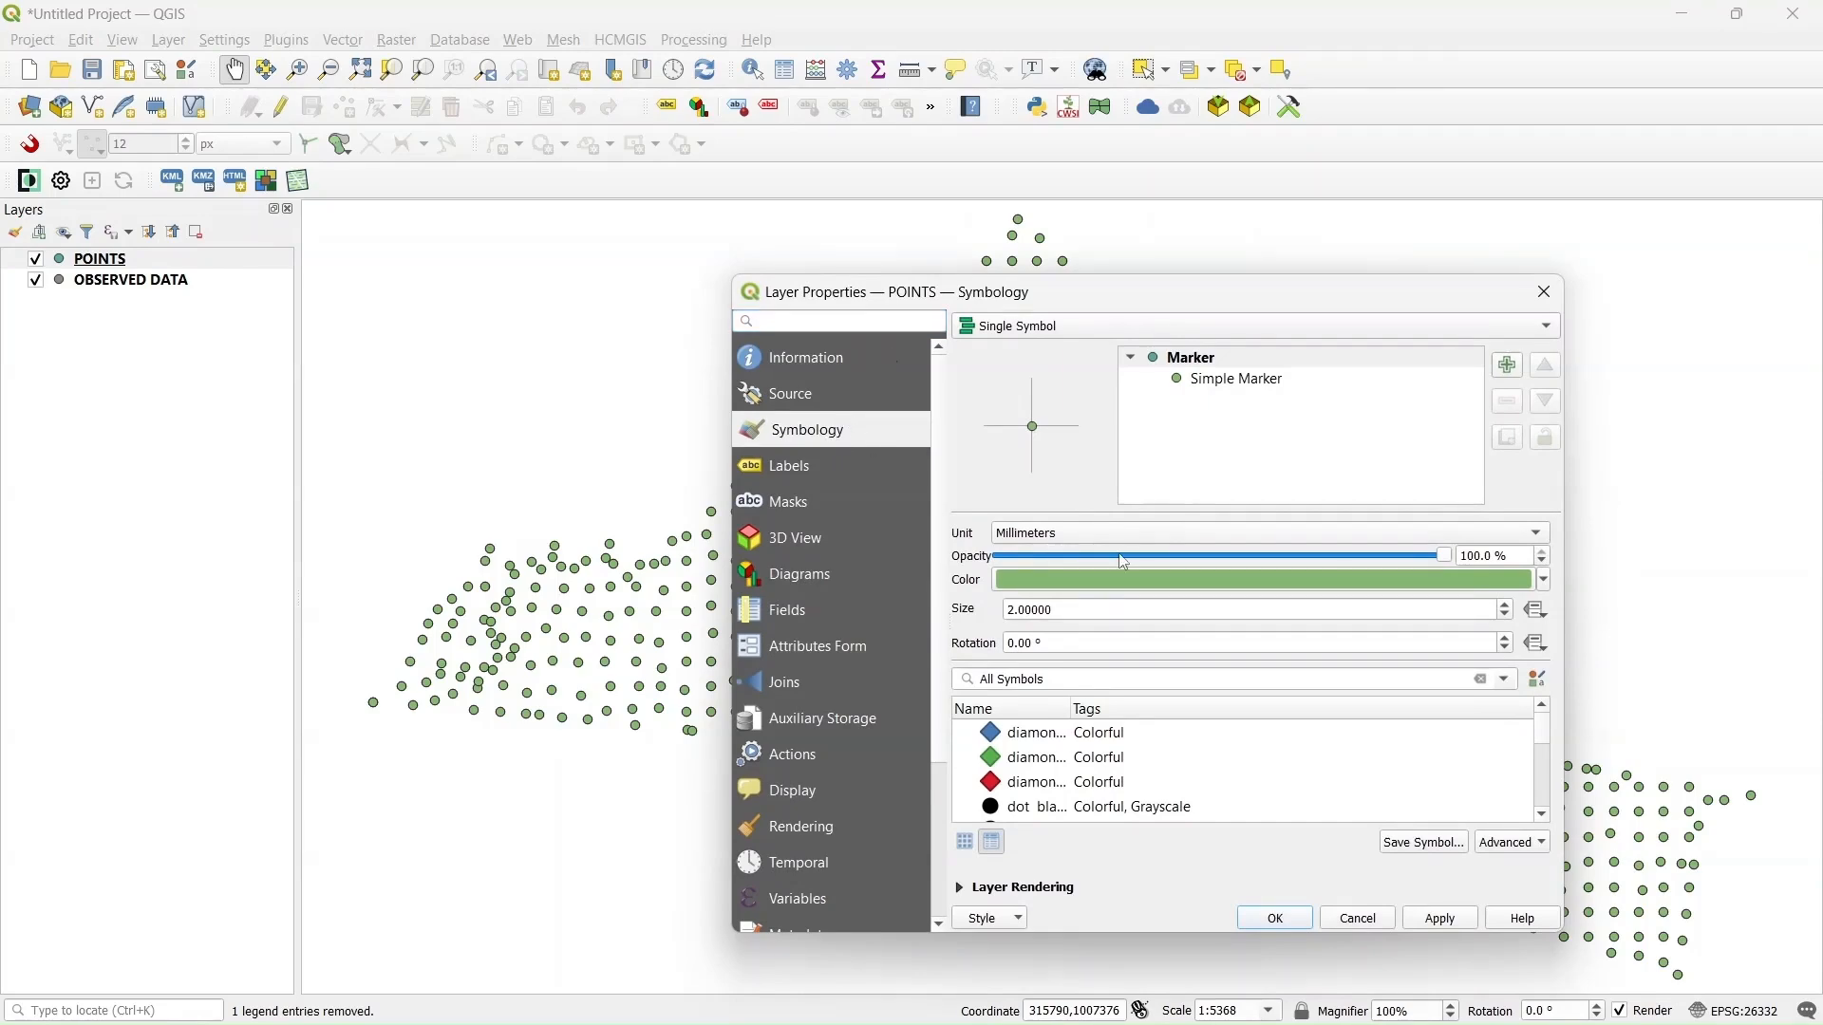
pyautogui.click(1120, 577)
pyautogui.moveTo(1193, 596); pyautogui.dragTo(1200, 571)
pyautogui.click(1168, 731)
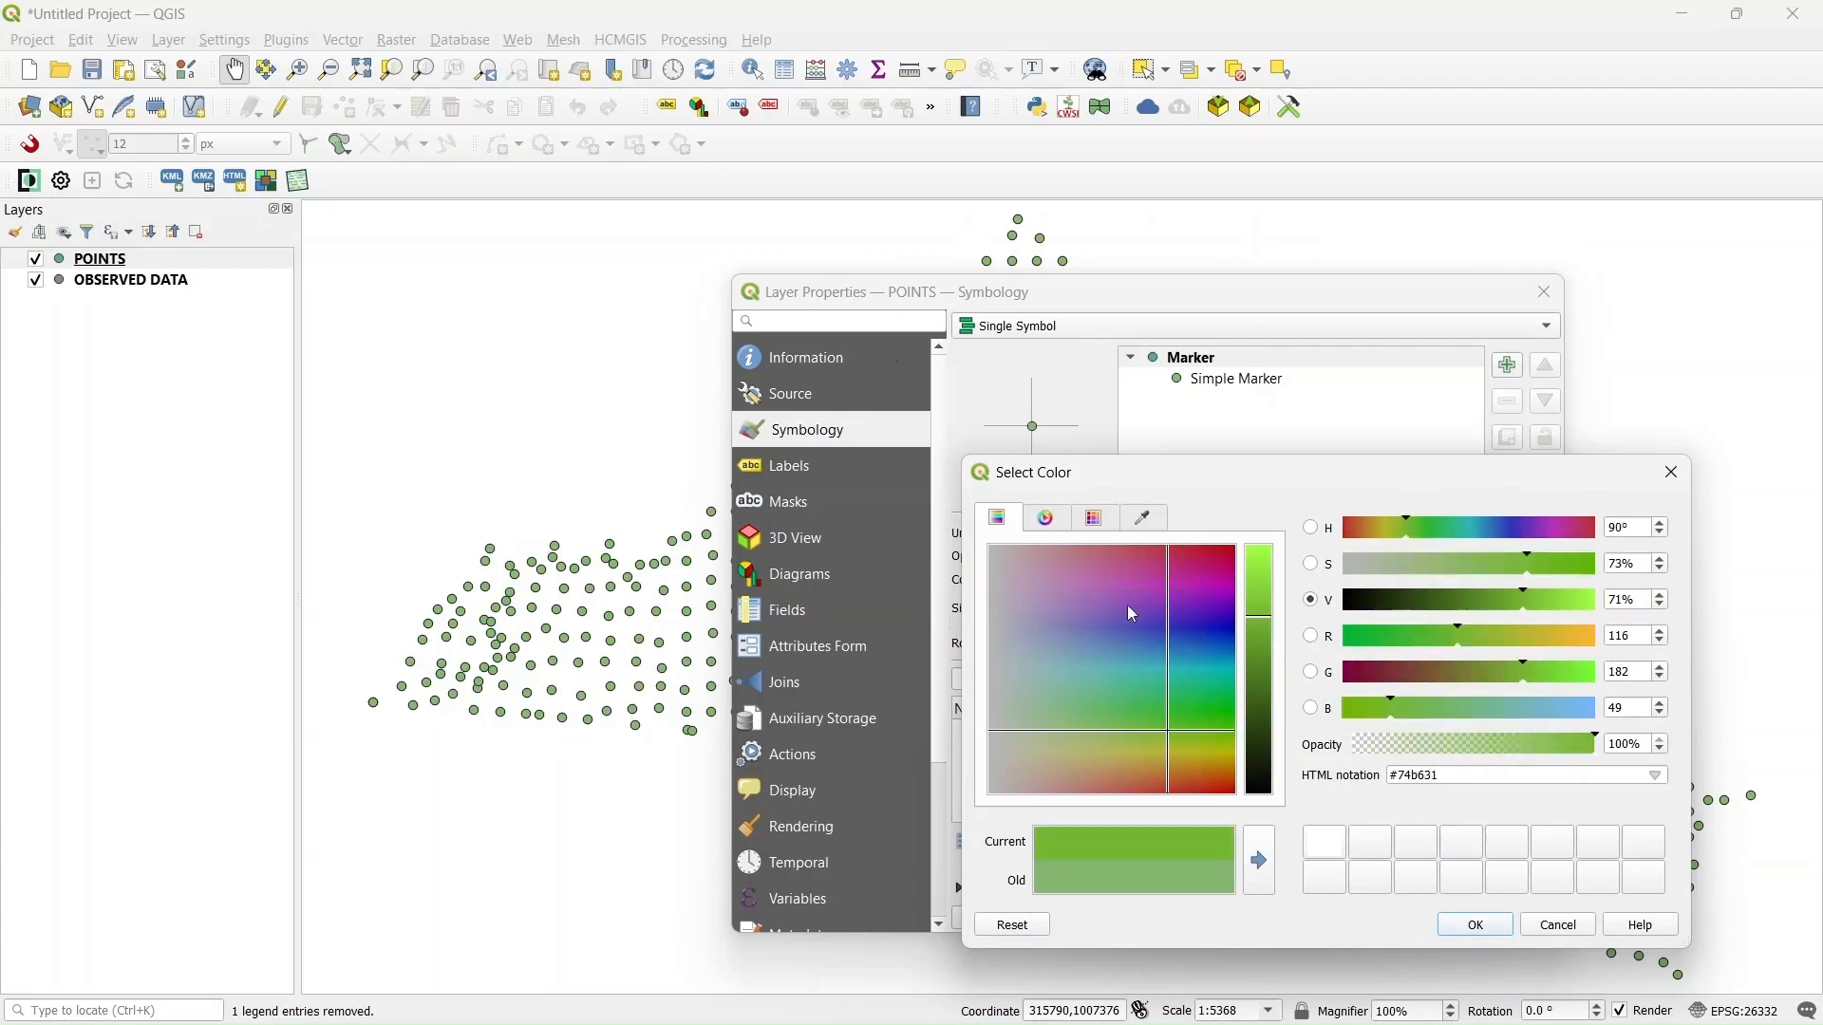
pyautogui.click(1048, 518)
pyautogui.click(1095, 518)
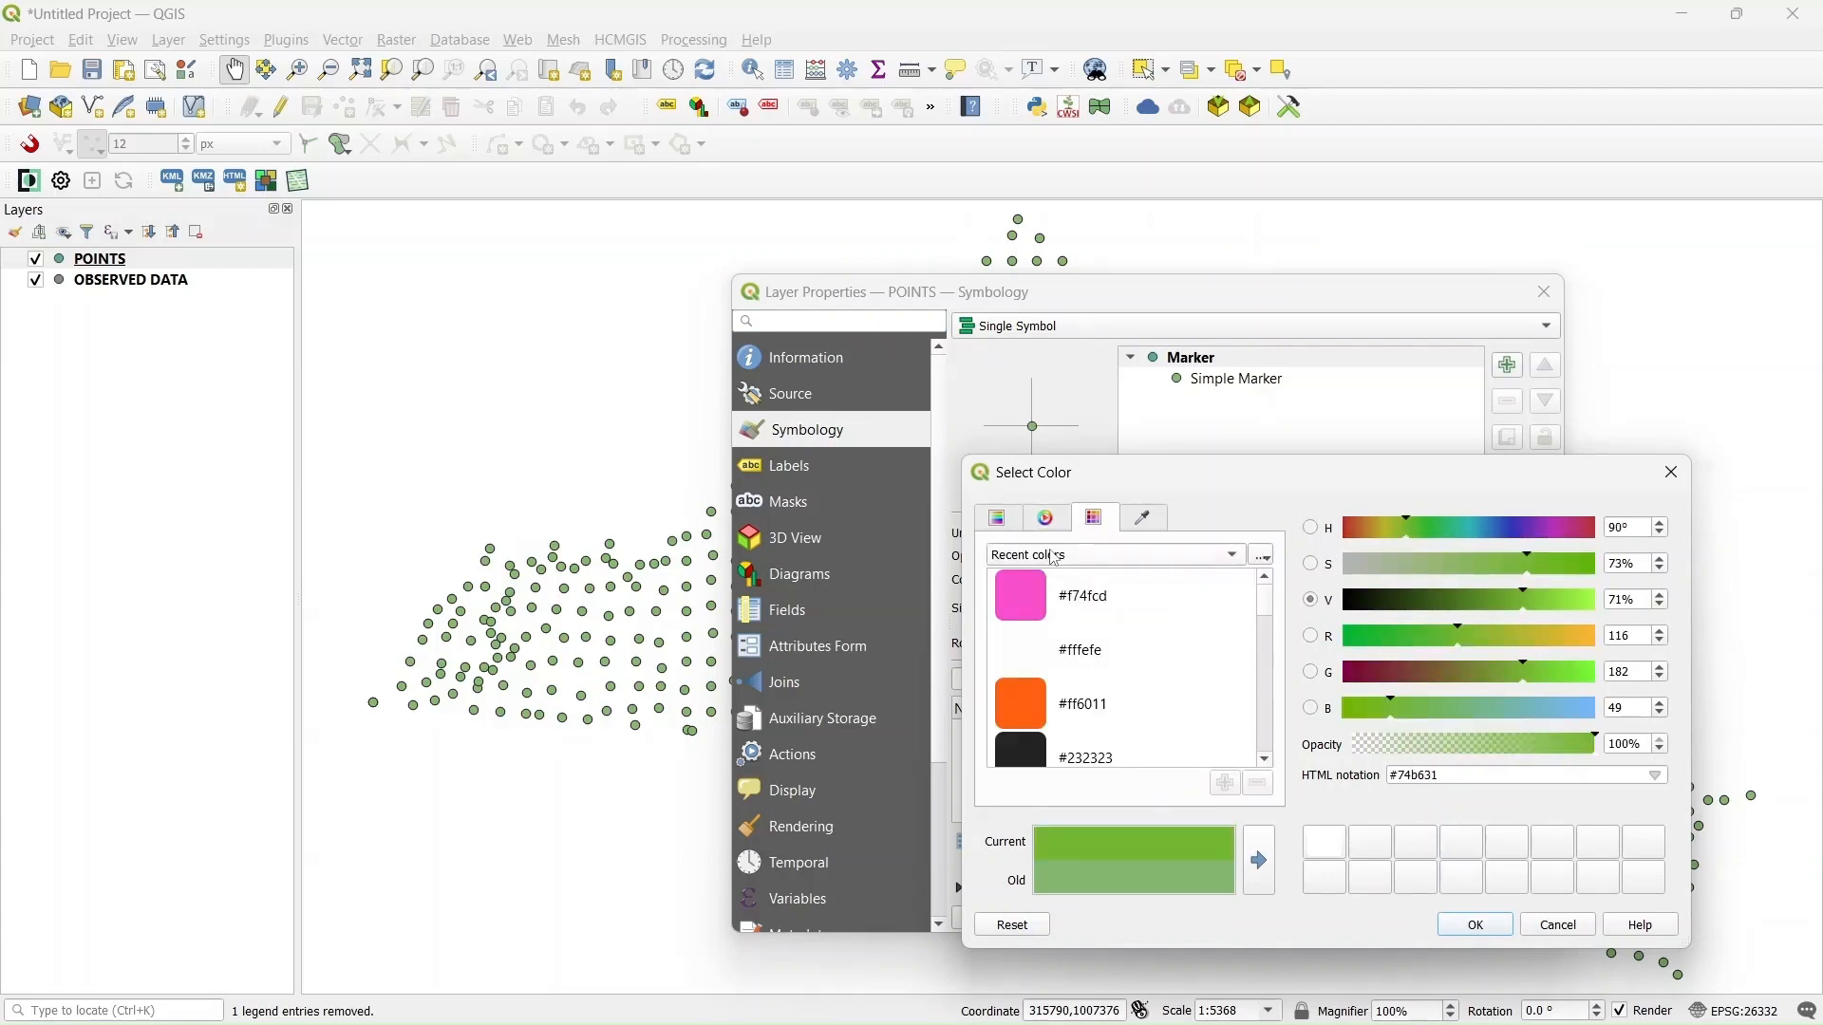
pyautogui.scroll(-2, 1077, 681)
pyautogui.scroll(2, 1078, 665)
pyautogui.click(1051, 527)
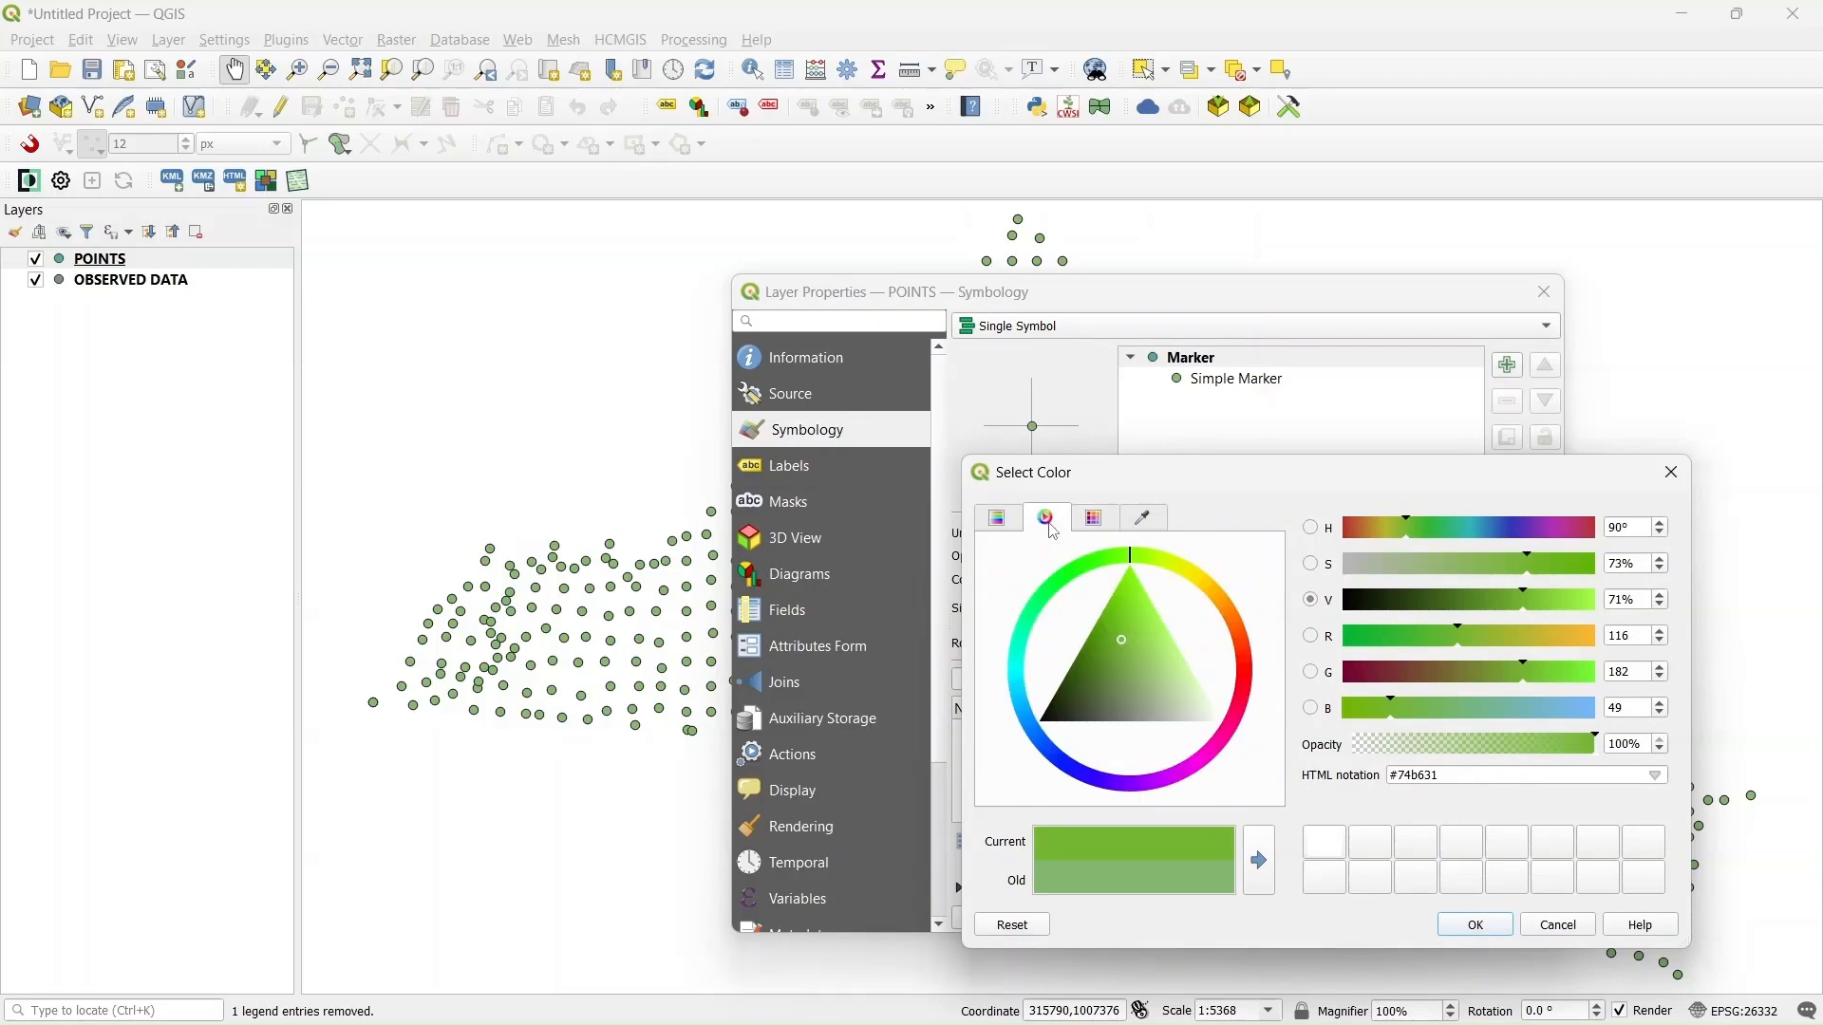
pyautogui.moveTo(1132, 560); pyautogui.dragTo(1207, 663)
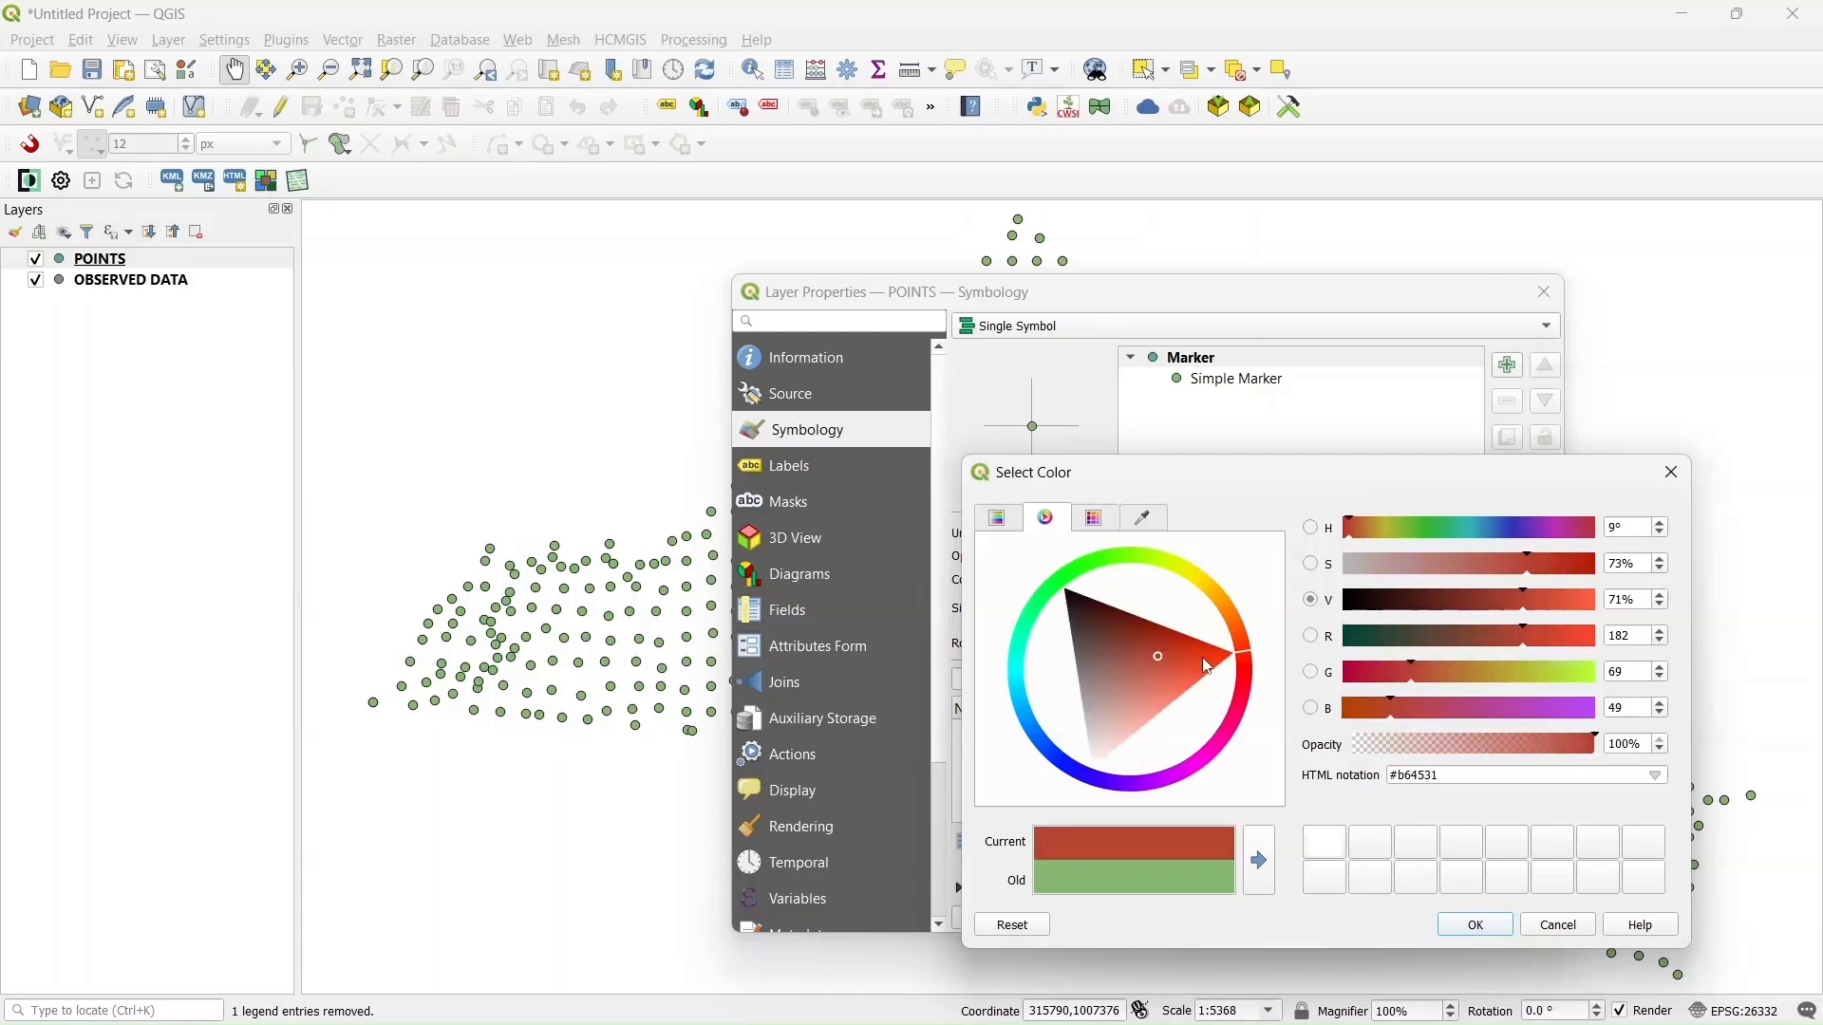
pyautogui.click(1479, 927)
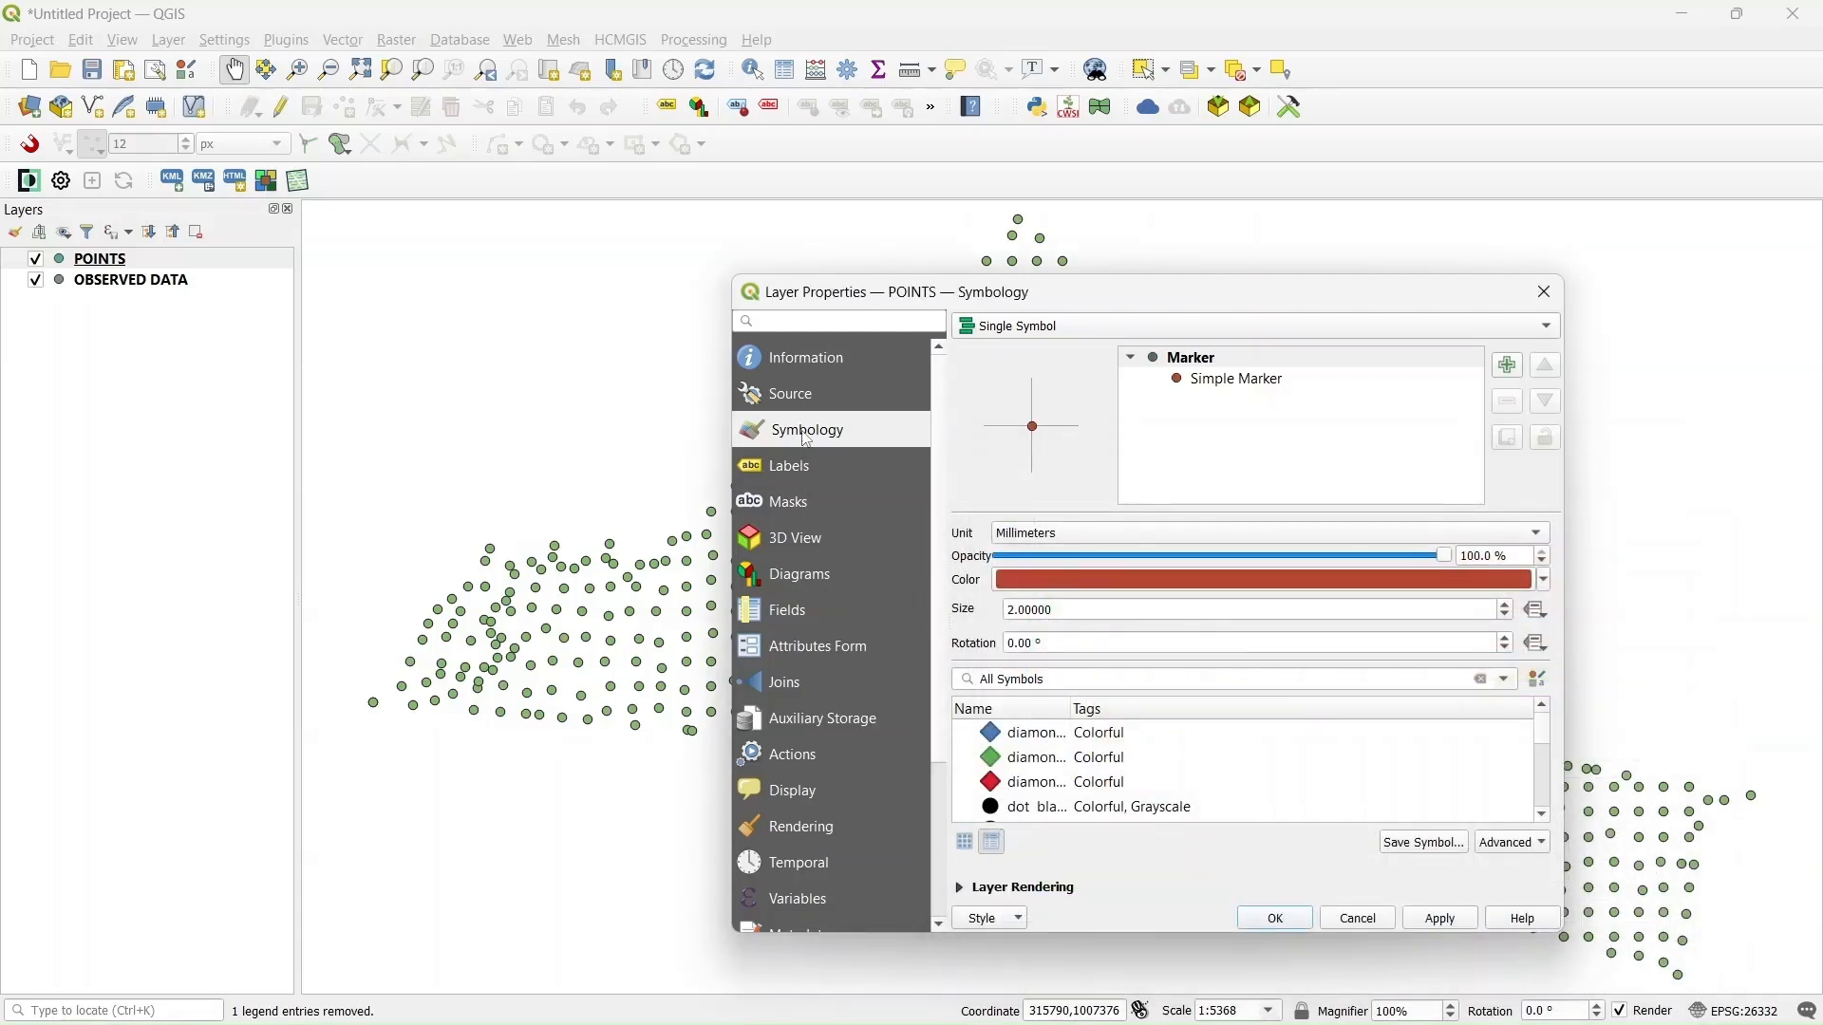
# Step: Find the gray 4 dot preset among all symbols and apply it to the POINTS layer's marker
pyautogui.scroll(-3, 1091, 750)
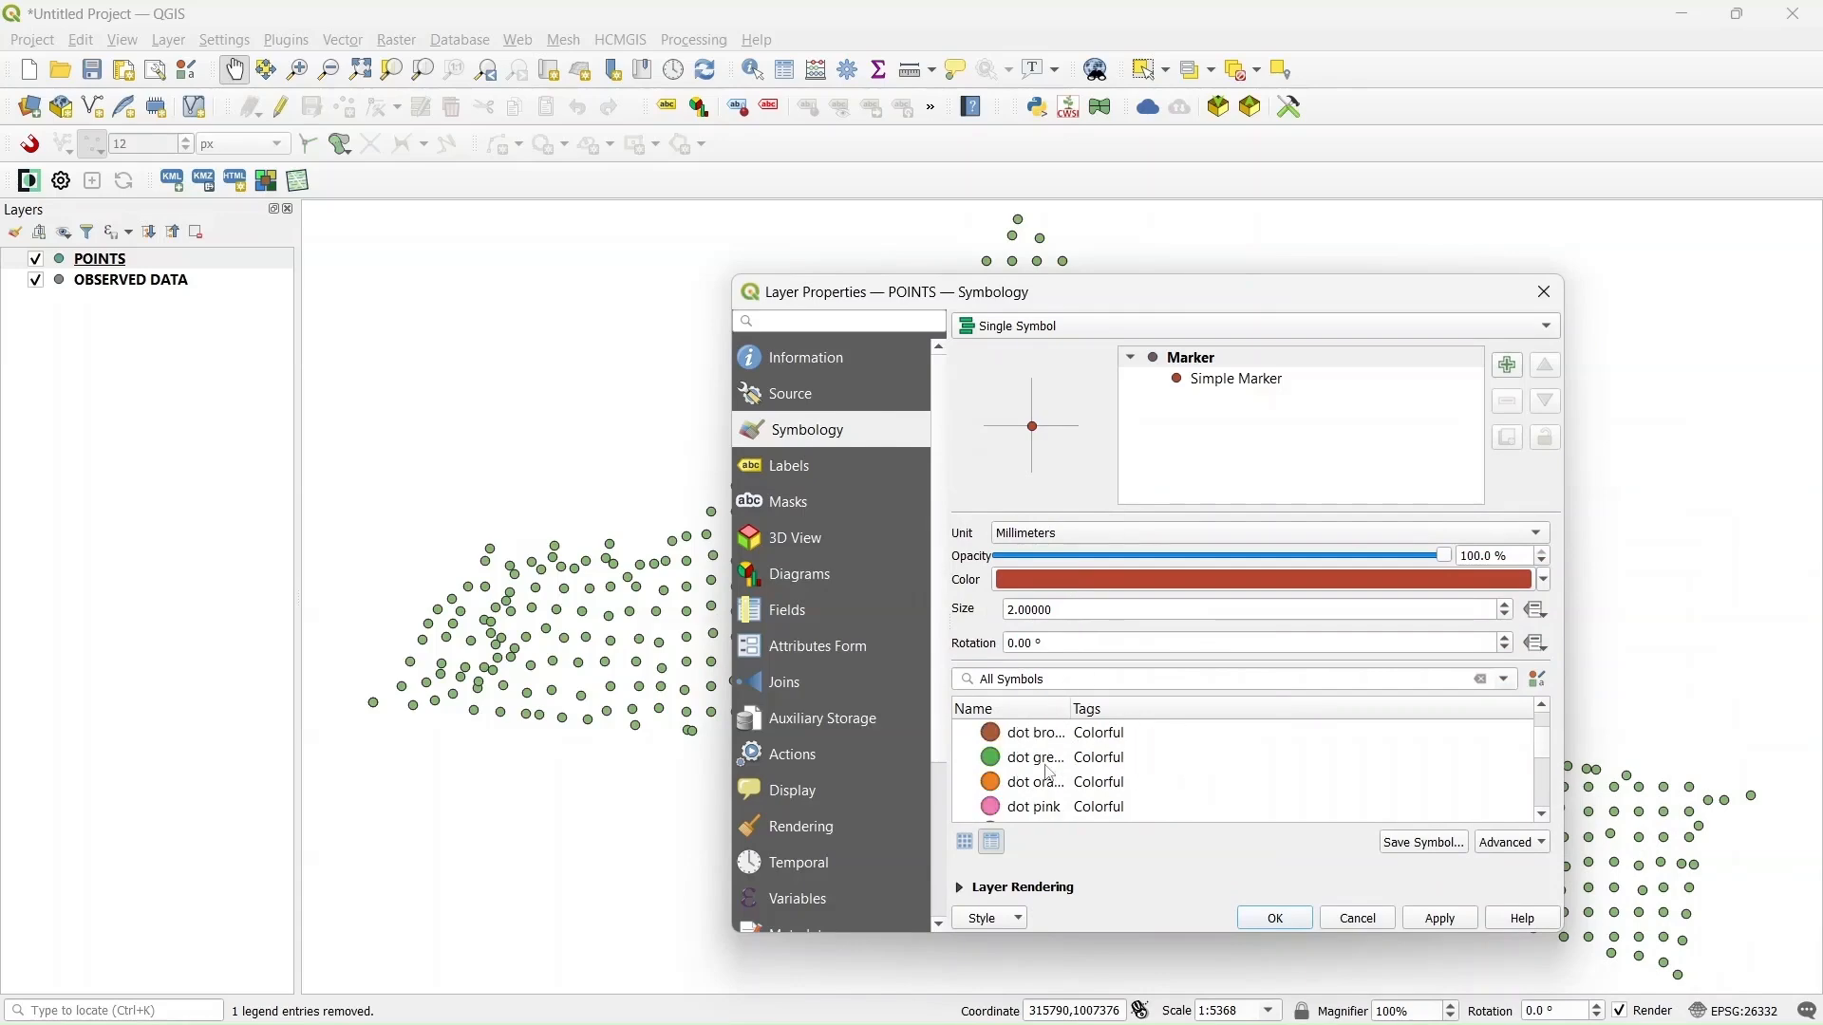
pyautogui.scroll(-5, 1049, 772)
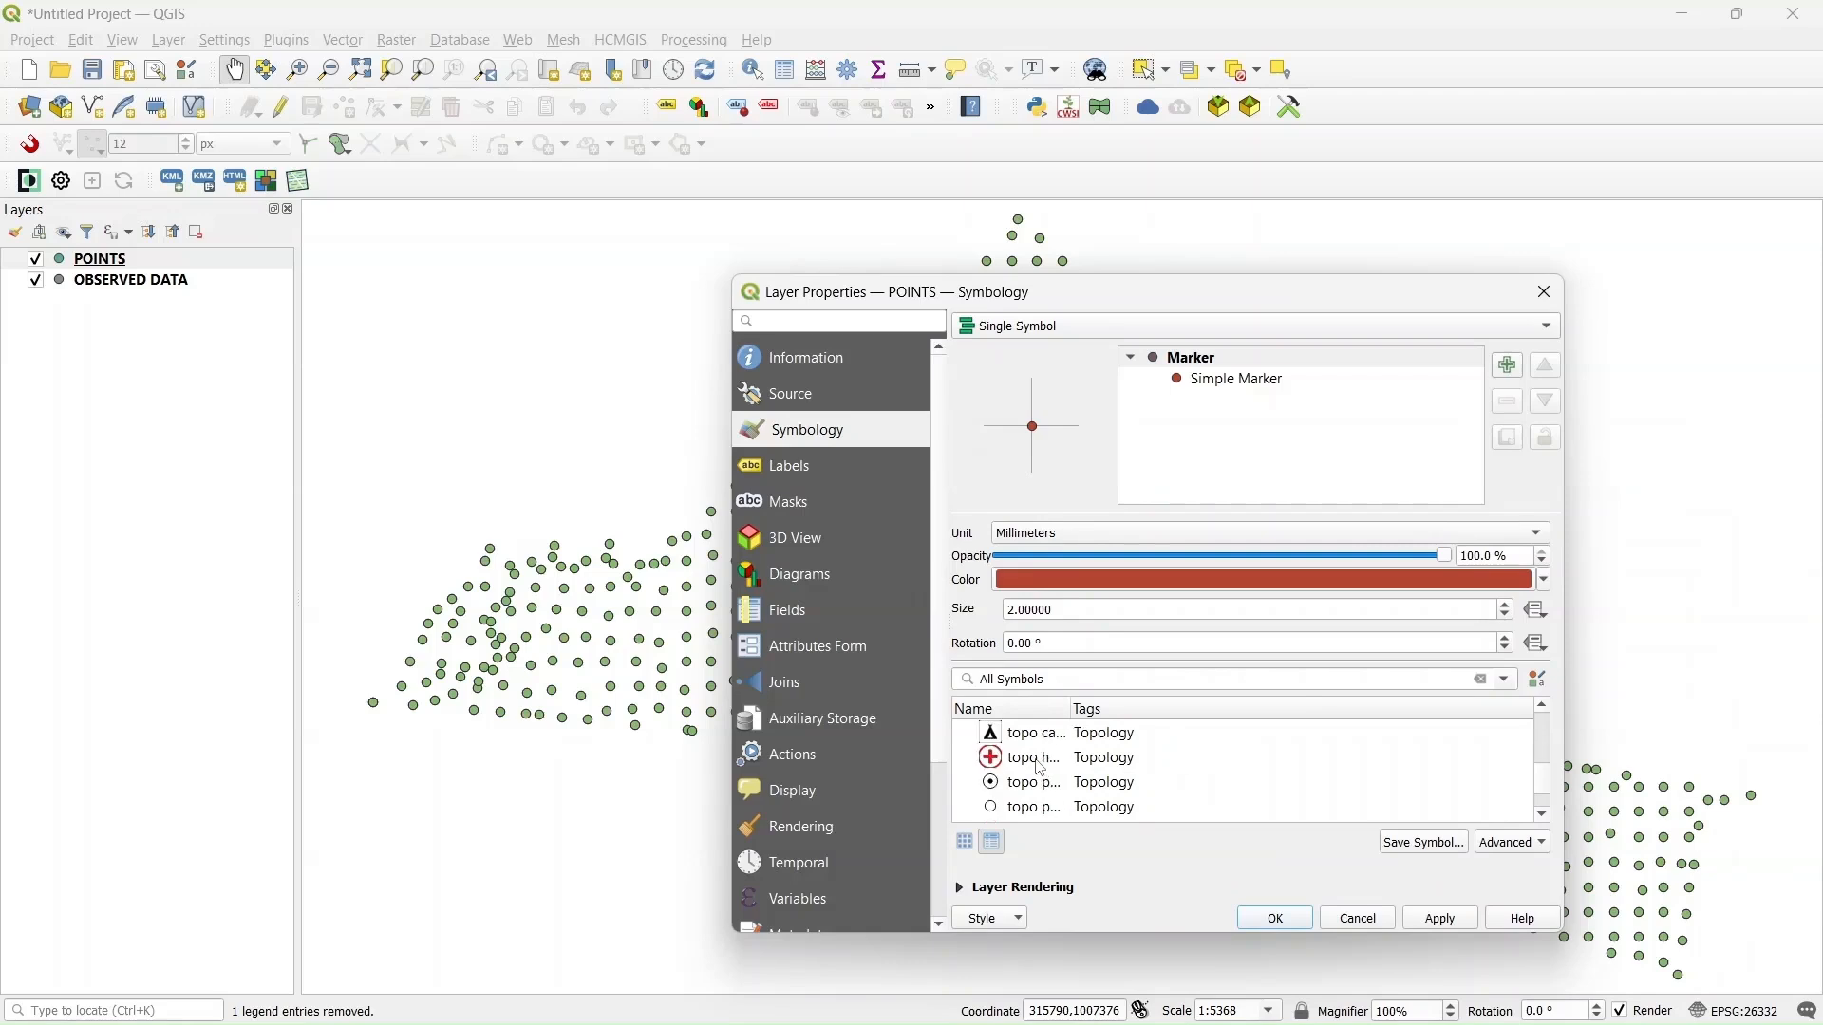
pyautogui.scroll(-2, 1043, 771)
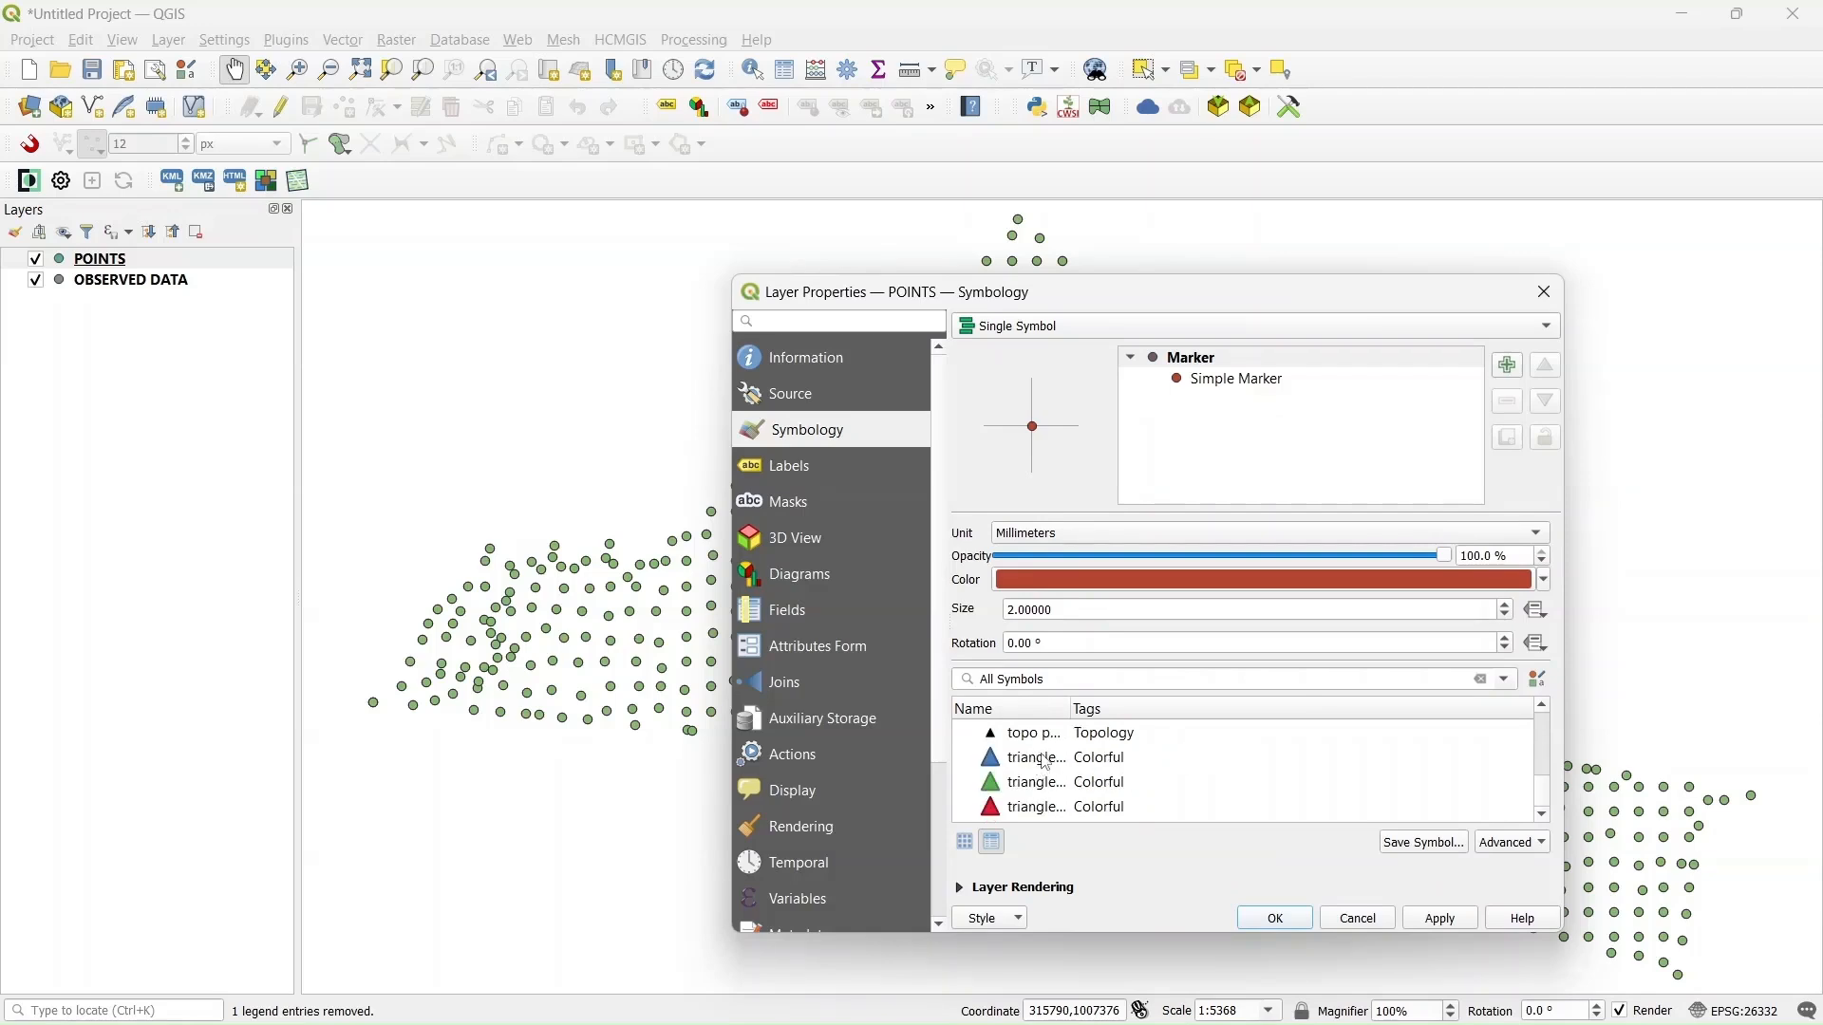
pyautogui.moveTo(1546, 786); pyautogui.dragTo(1545, 765)
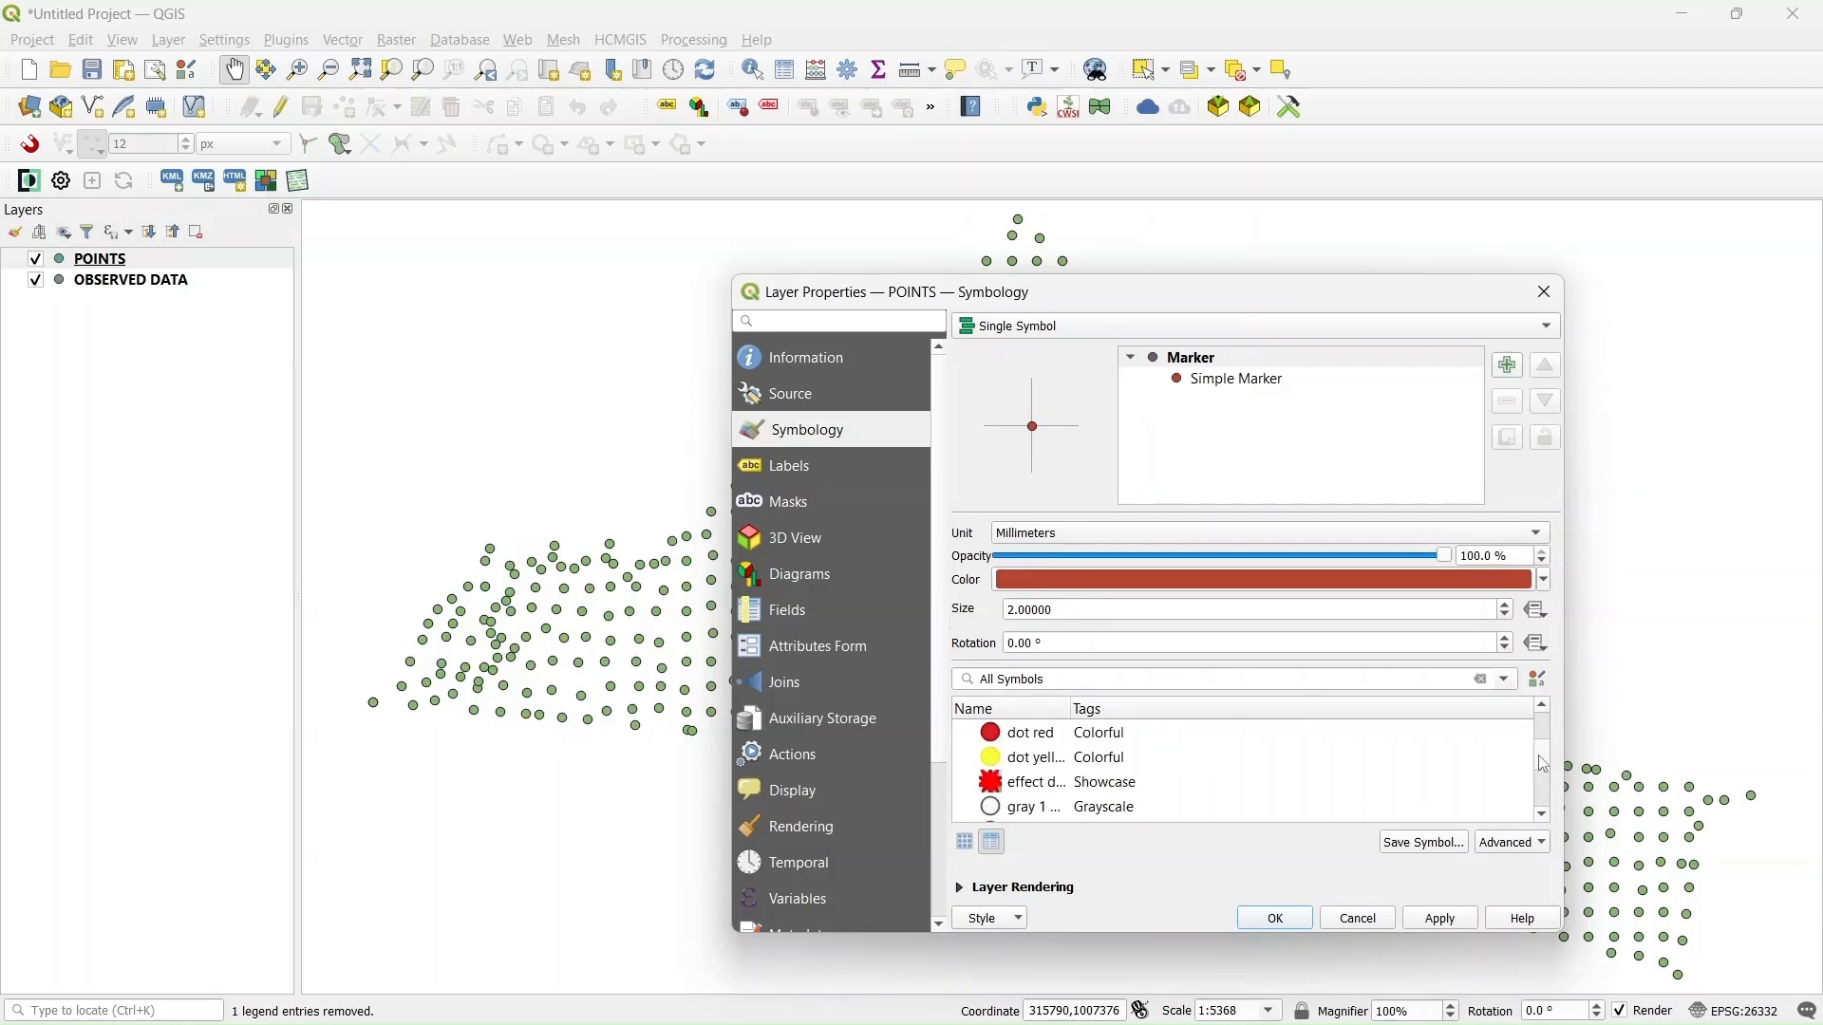
pyautogui.scroll(-1, 1055, 786)
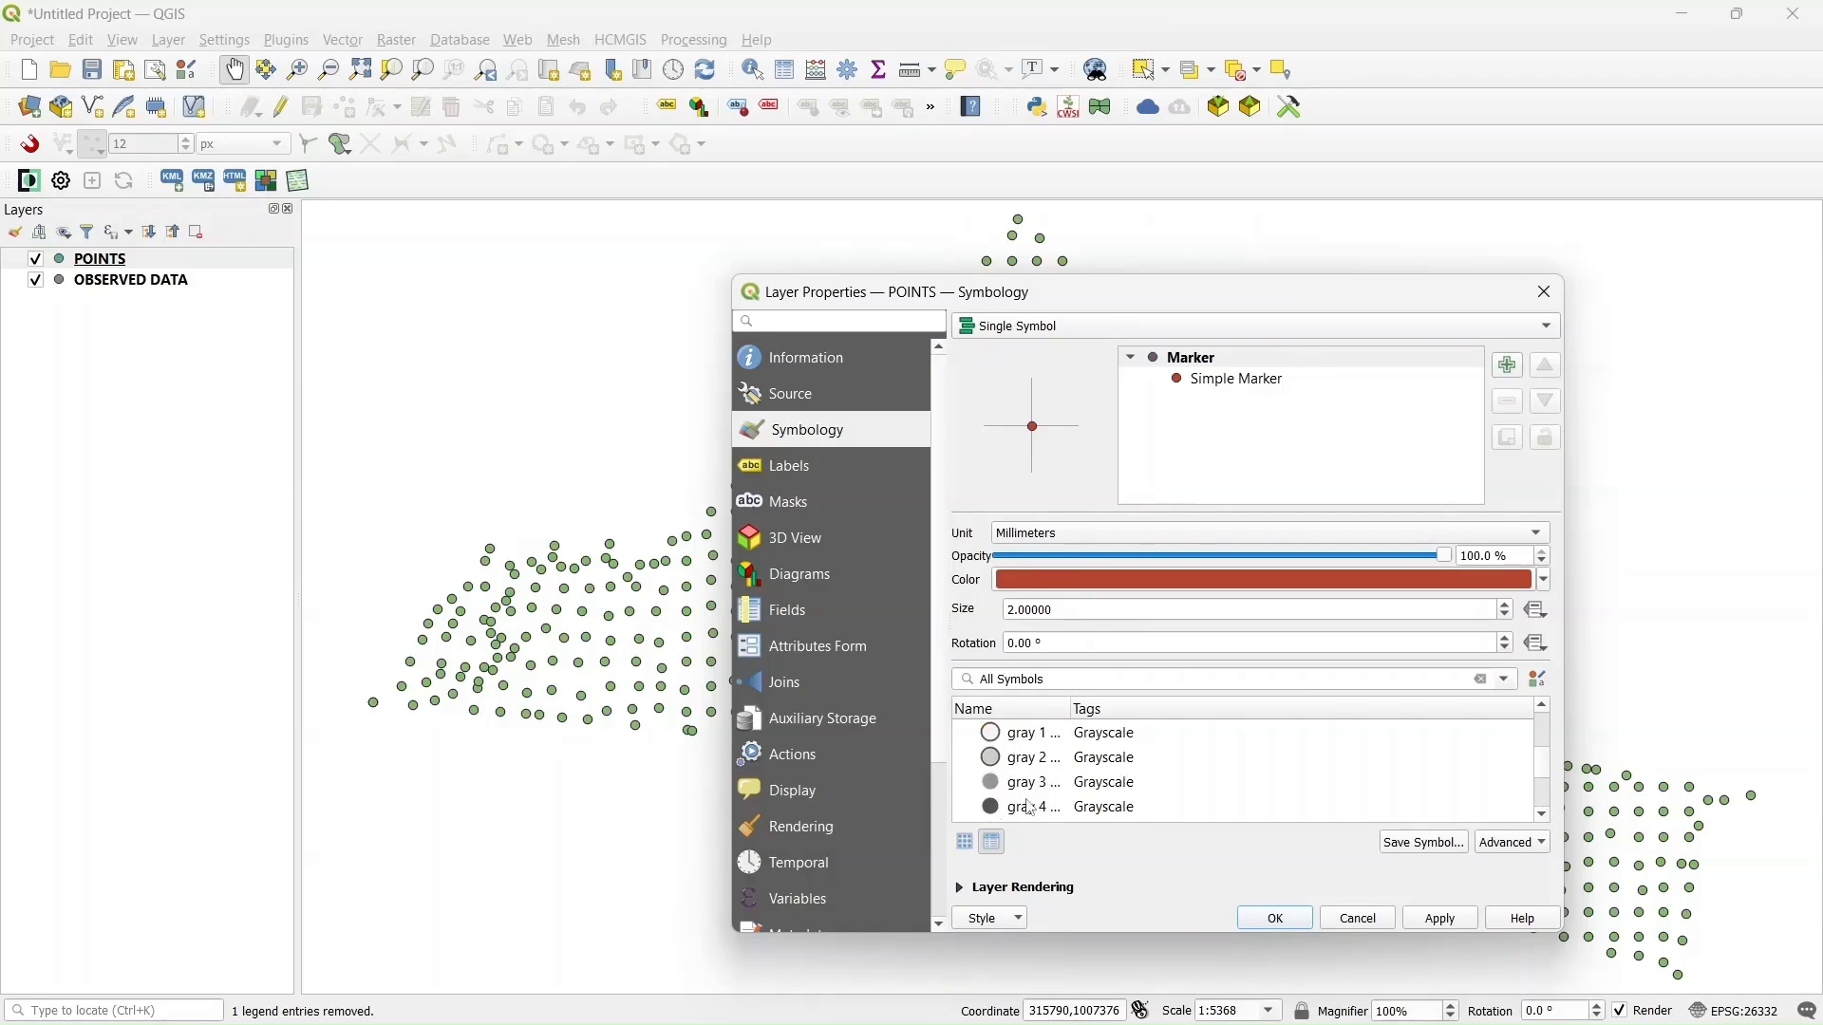
pyautogui.click(1027, 810)
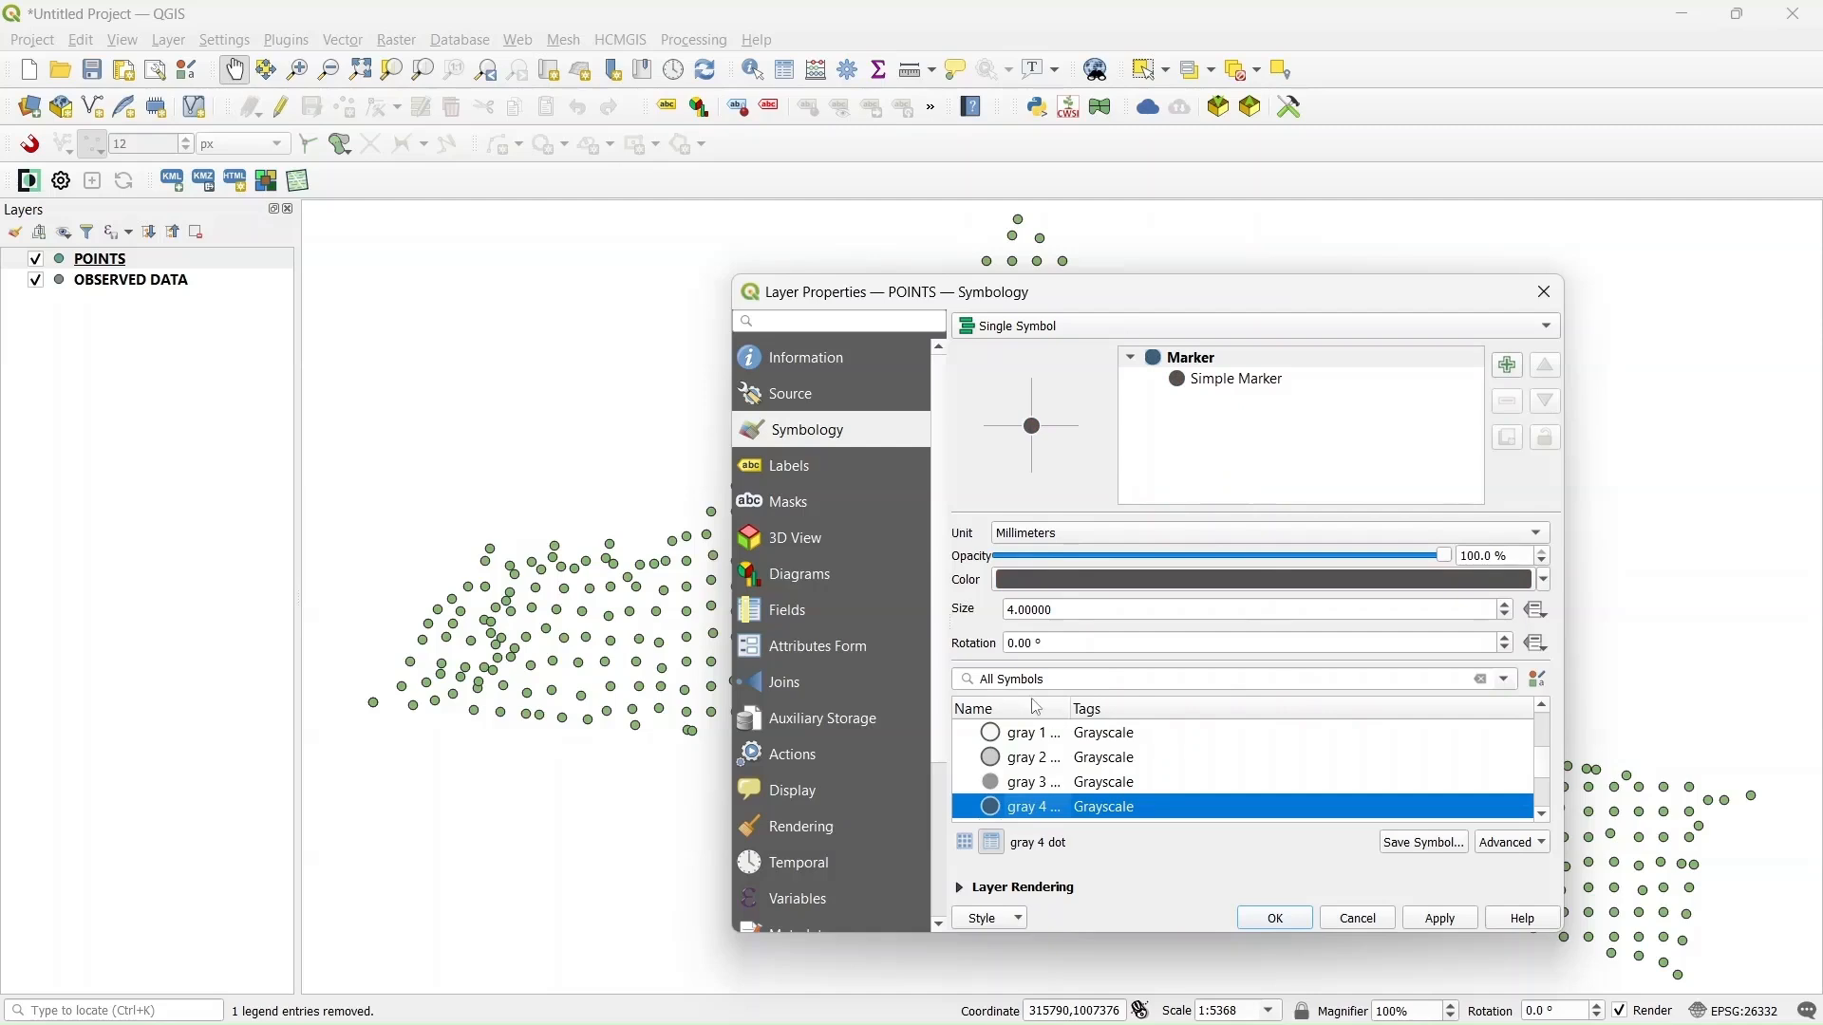
# Step: Set the gray dot marker's size to 3 mm and display its Simple Marker settings
pyautogui.click(1503, 616)
pyautogui.click(1503, 615)
pyautogui.click(1502, 615)
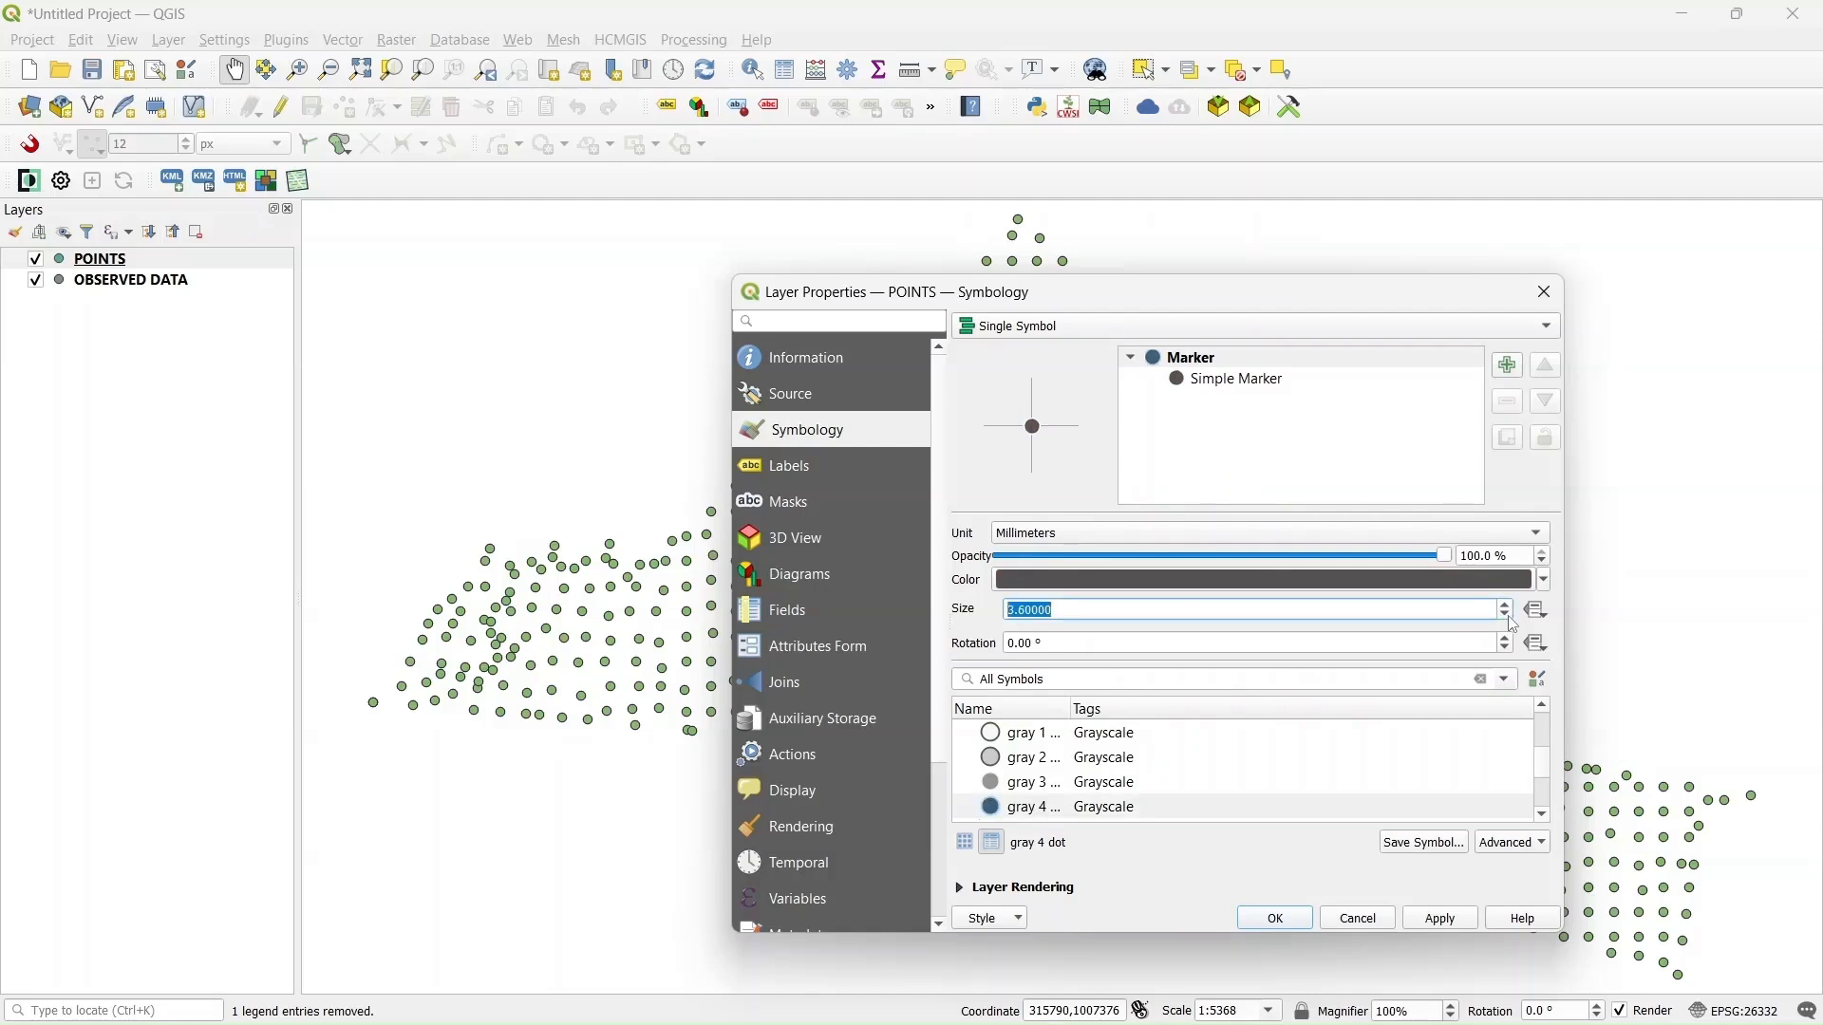
pyautogui.click(1503, 615)
pyautogui.click(1502, 615)
pyautogui.click(1503, 615)
pyautogui.click(1503, 615)
pyautogui.doubleClick(1503, 616)
pyautogui.click(1509, 608)
pyautogui.click(1509, 607)
pyautogui.click(1509, 608)
pyautogui.click(1508, 607)
pyautogui.click(1208, 381)
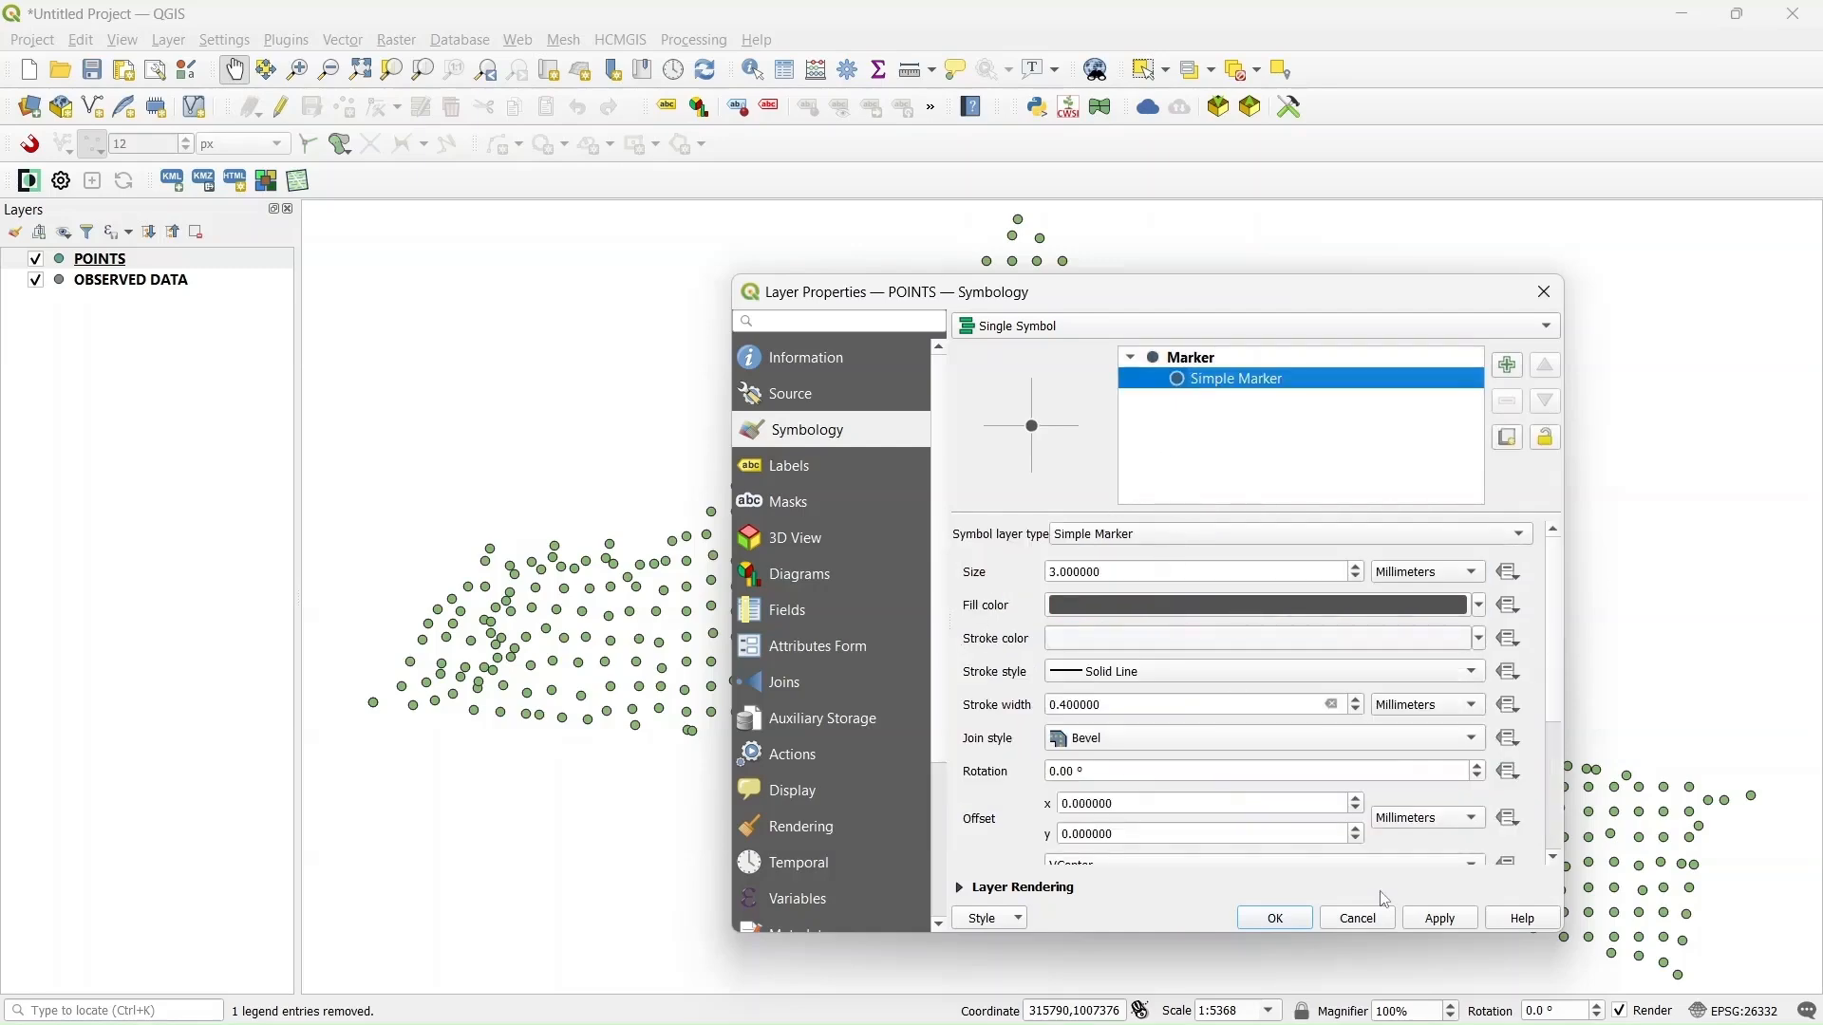
pyautogui.scroll(-1, 1253, 816)
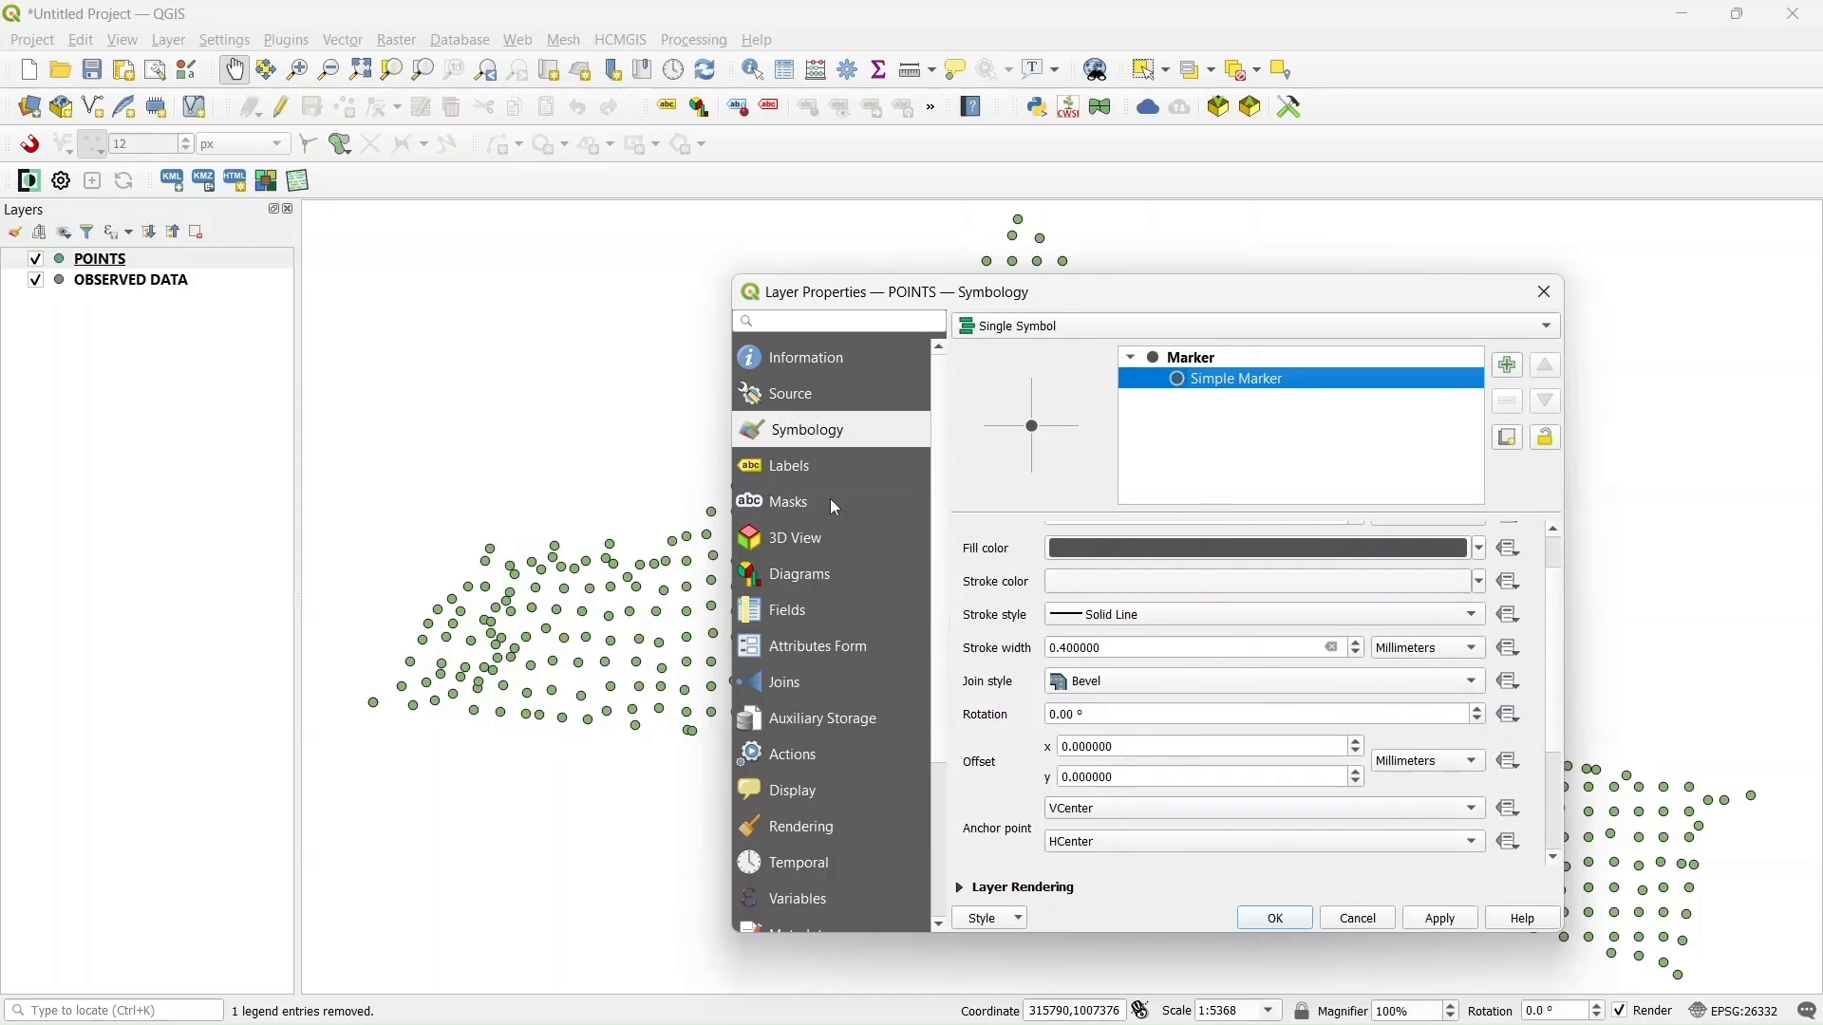
# Step: Enable single labels for the POINTS layer with POINT_ID as the label value
pyautogui.click(787, 467)
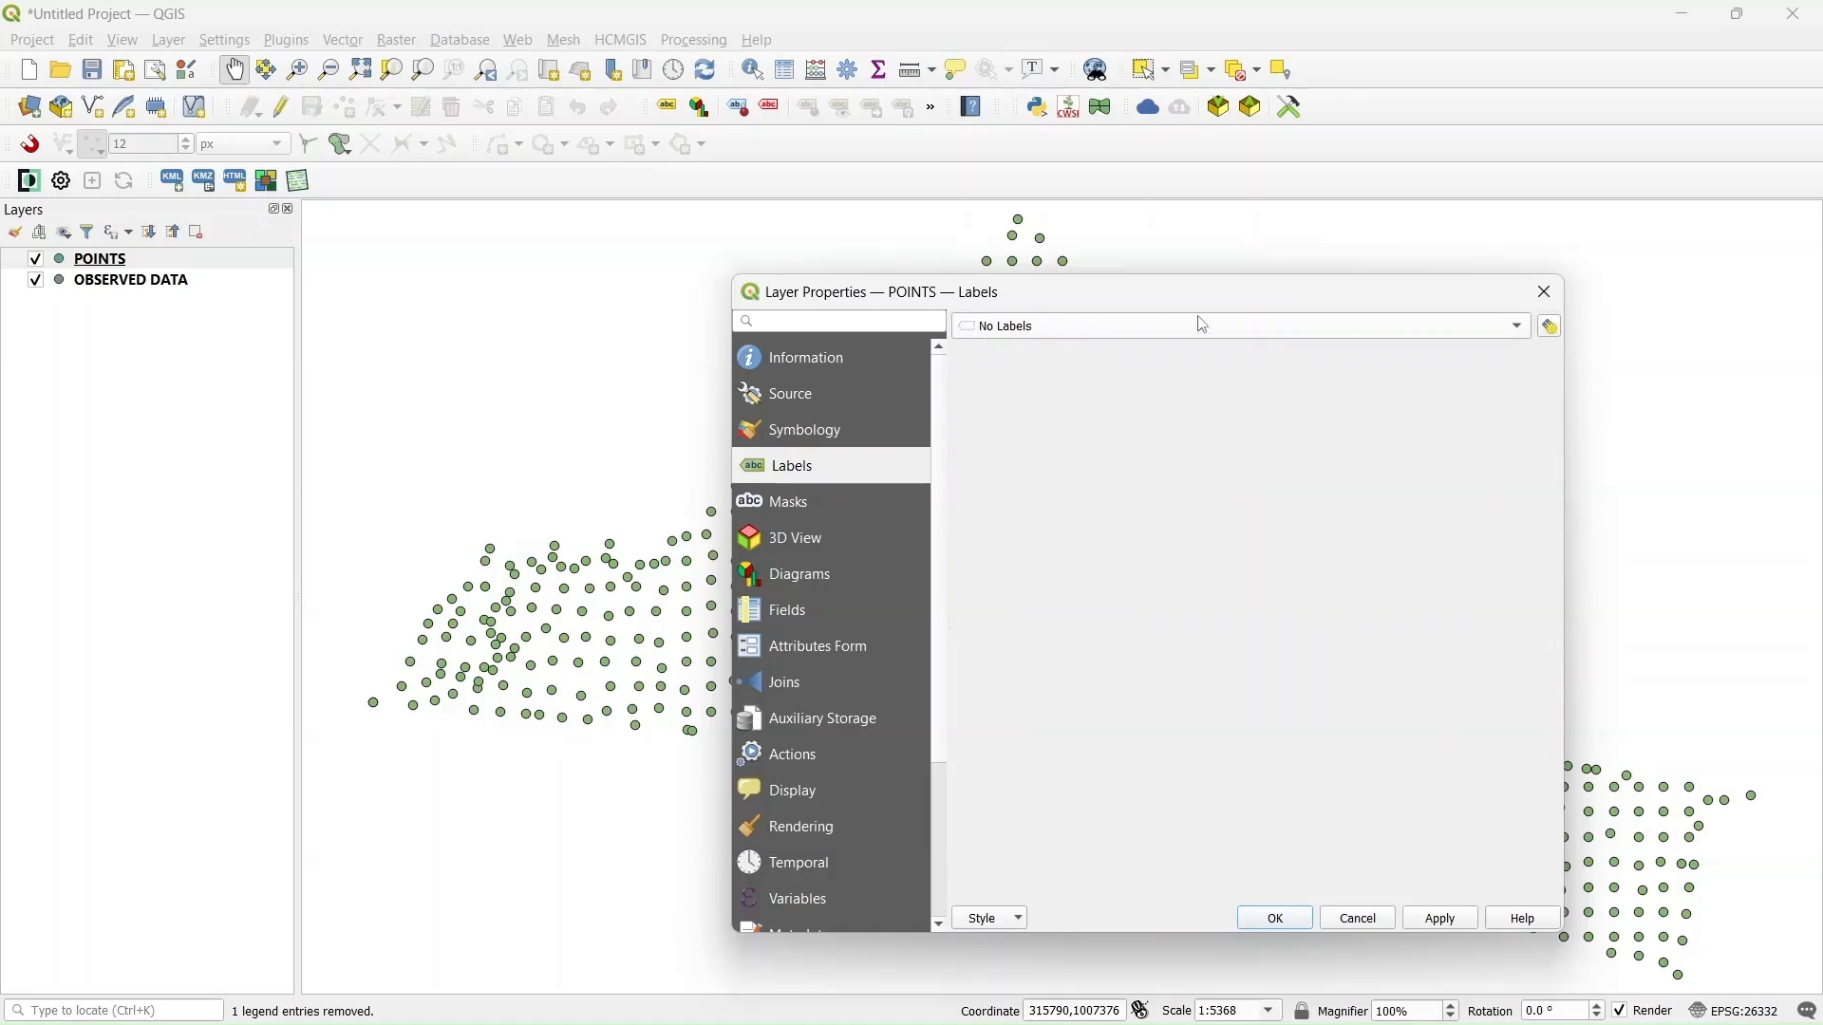
pyautogui.click(1519, 327)
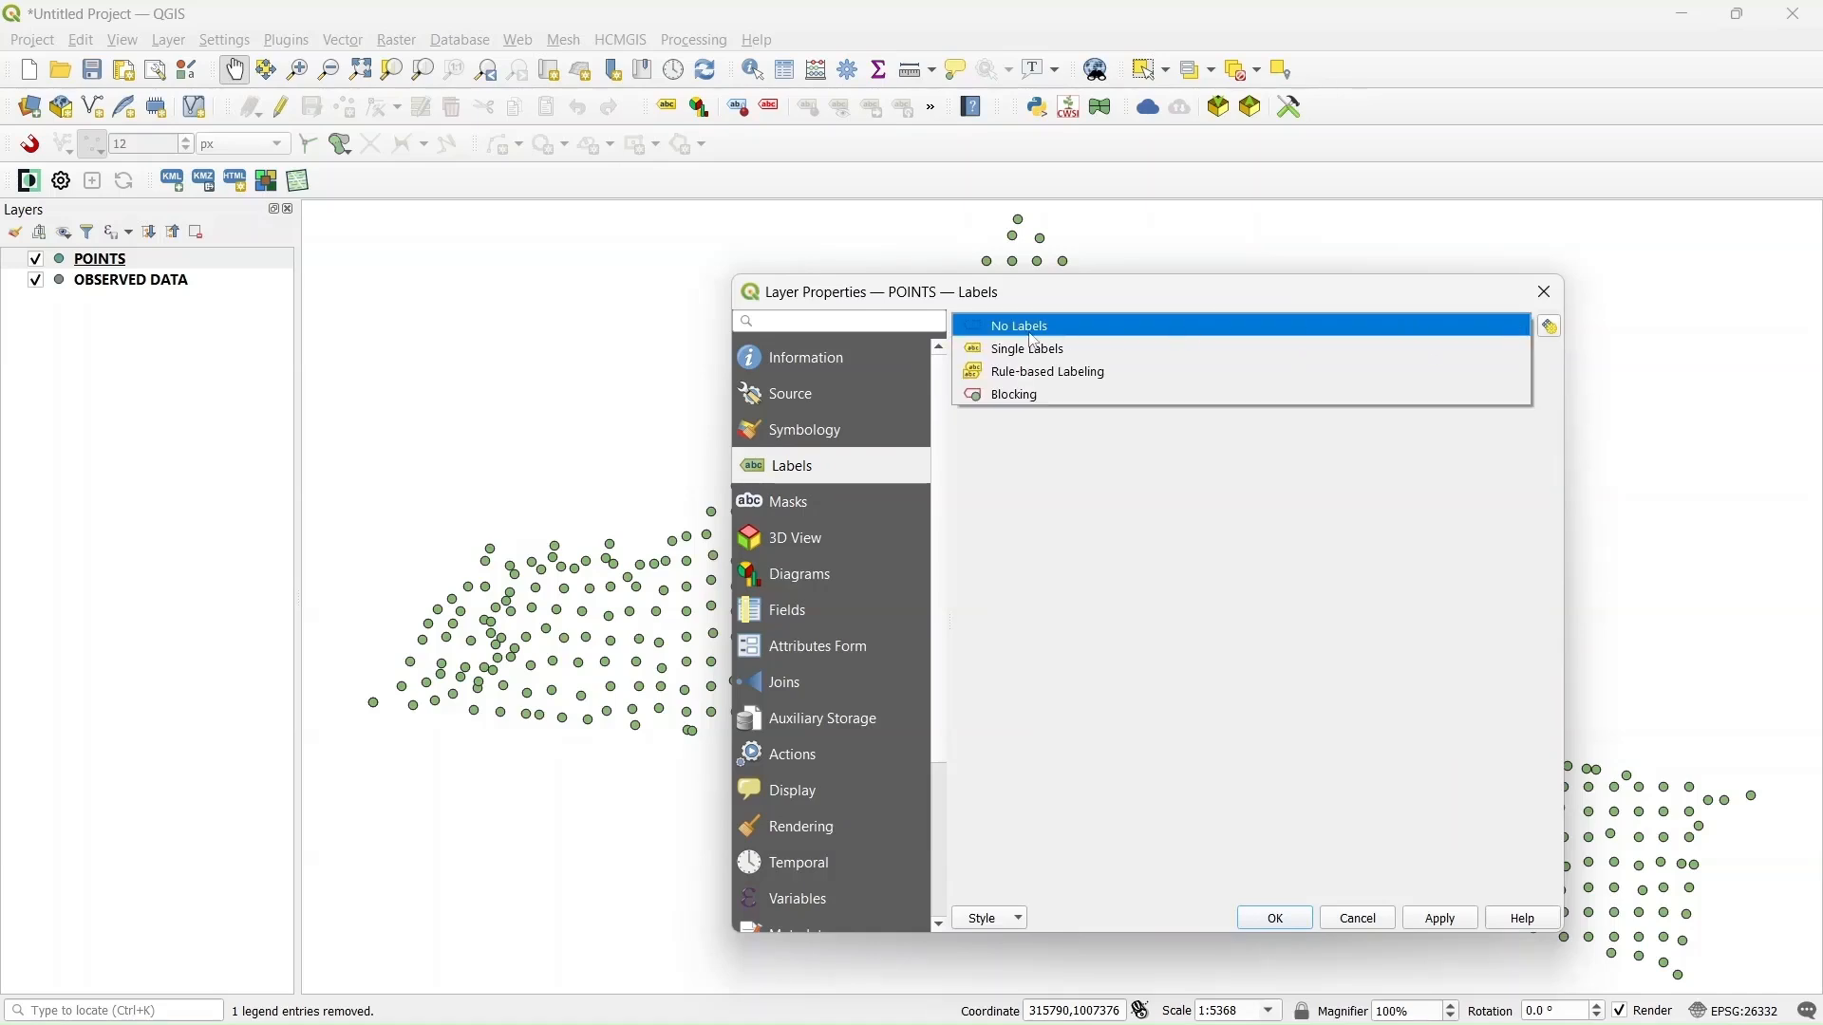
pyautogui.click(1038, 350)
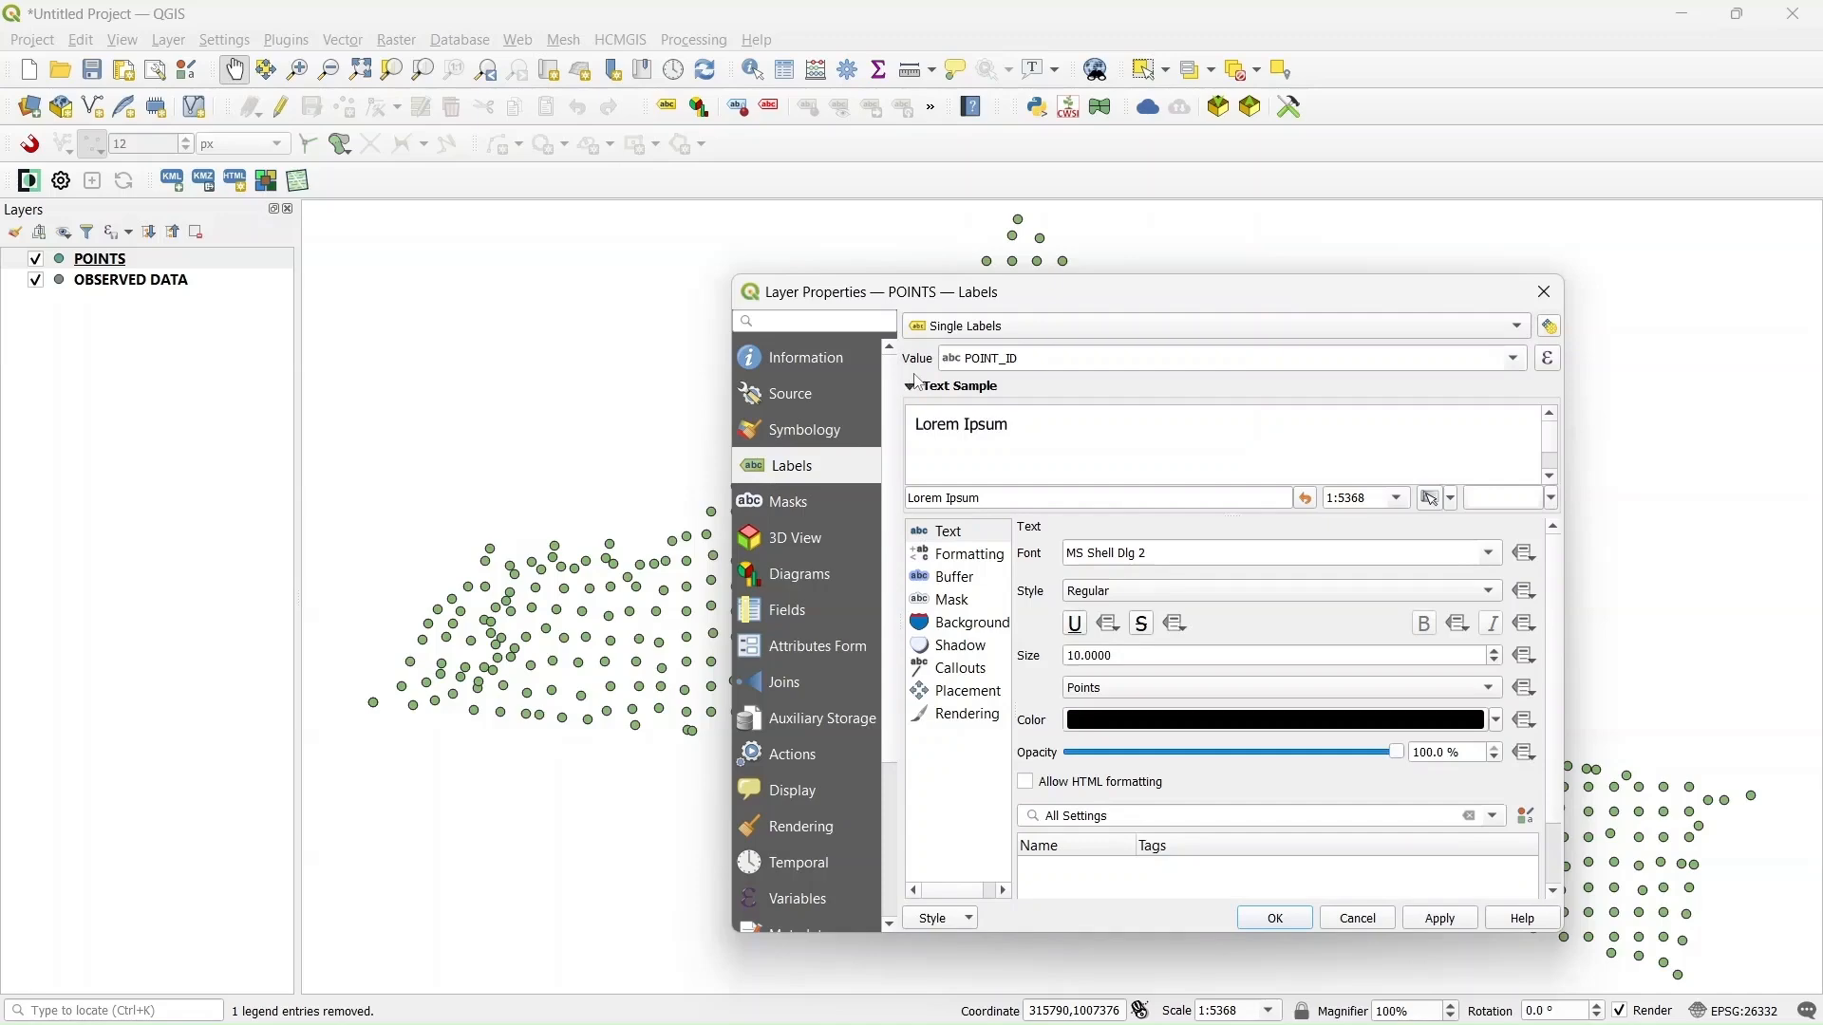
pyautogui.click(1517, 361)
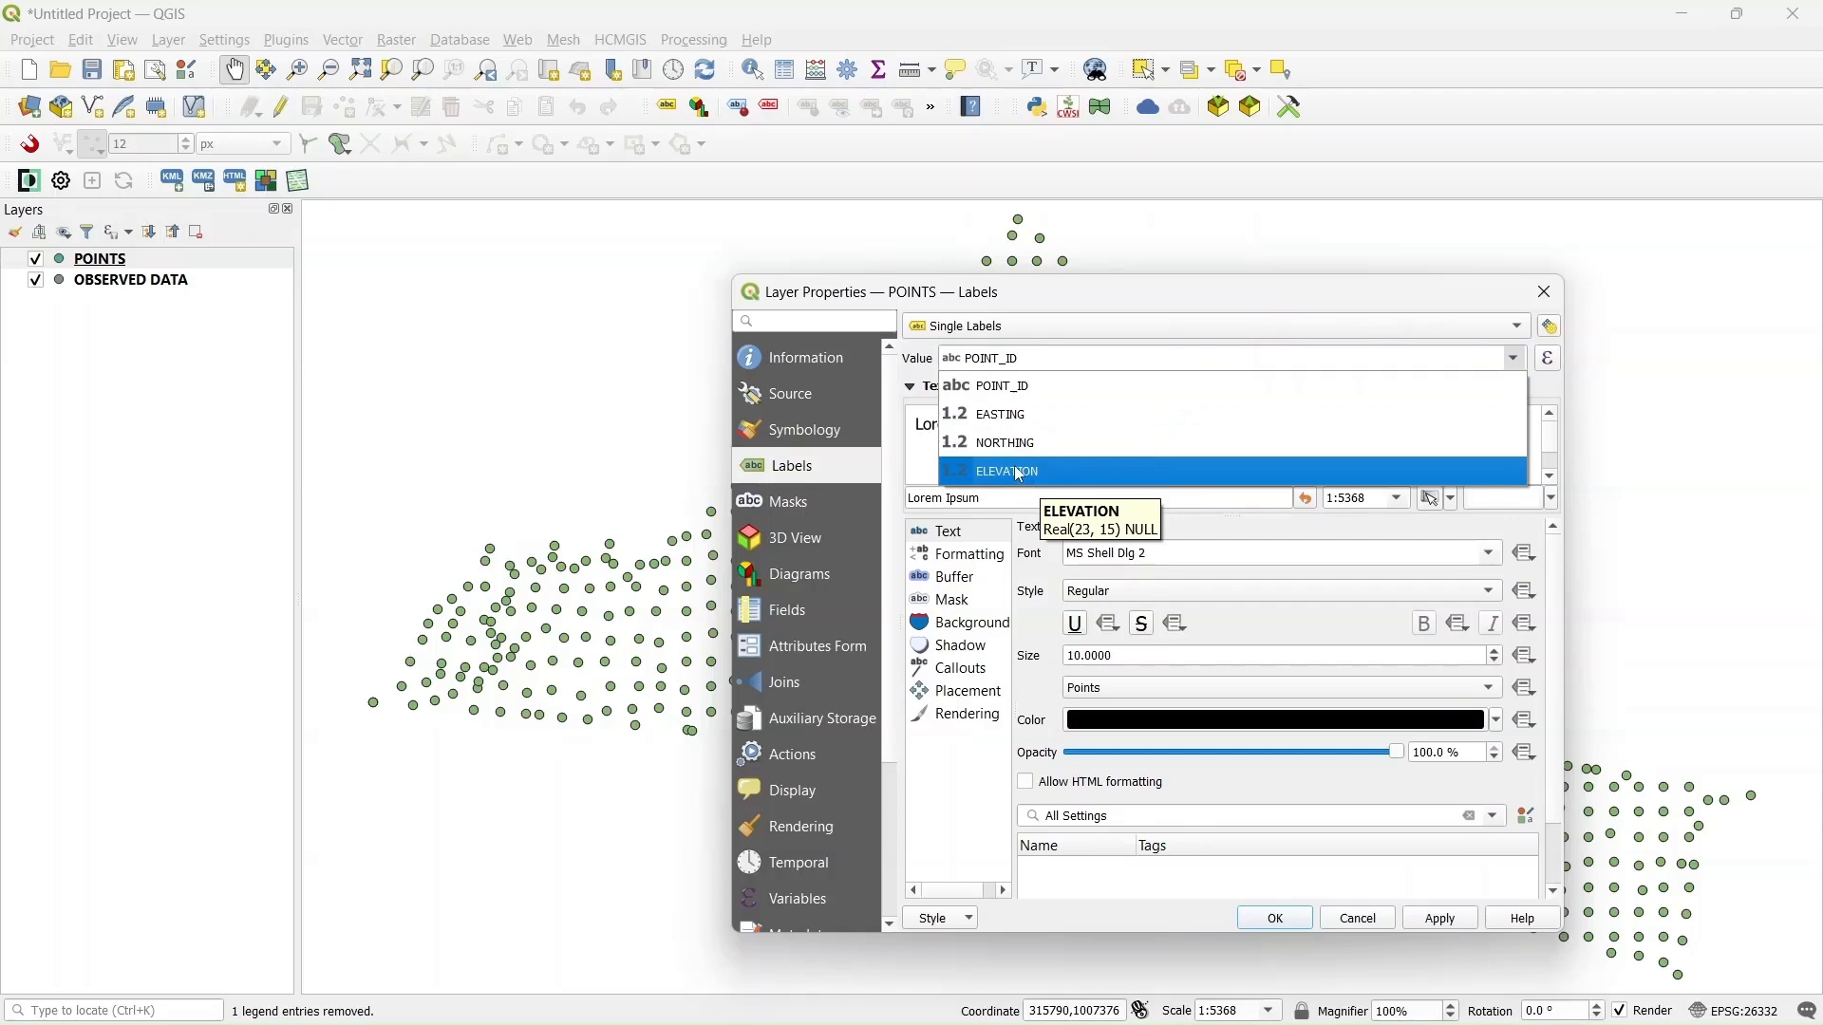
pyautogui.click(1008, 399)
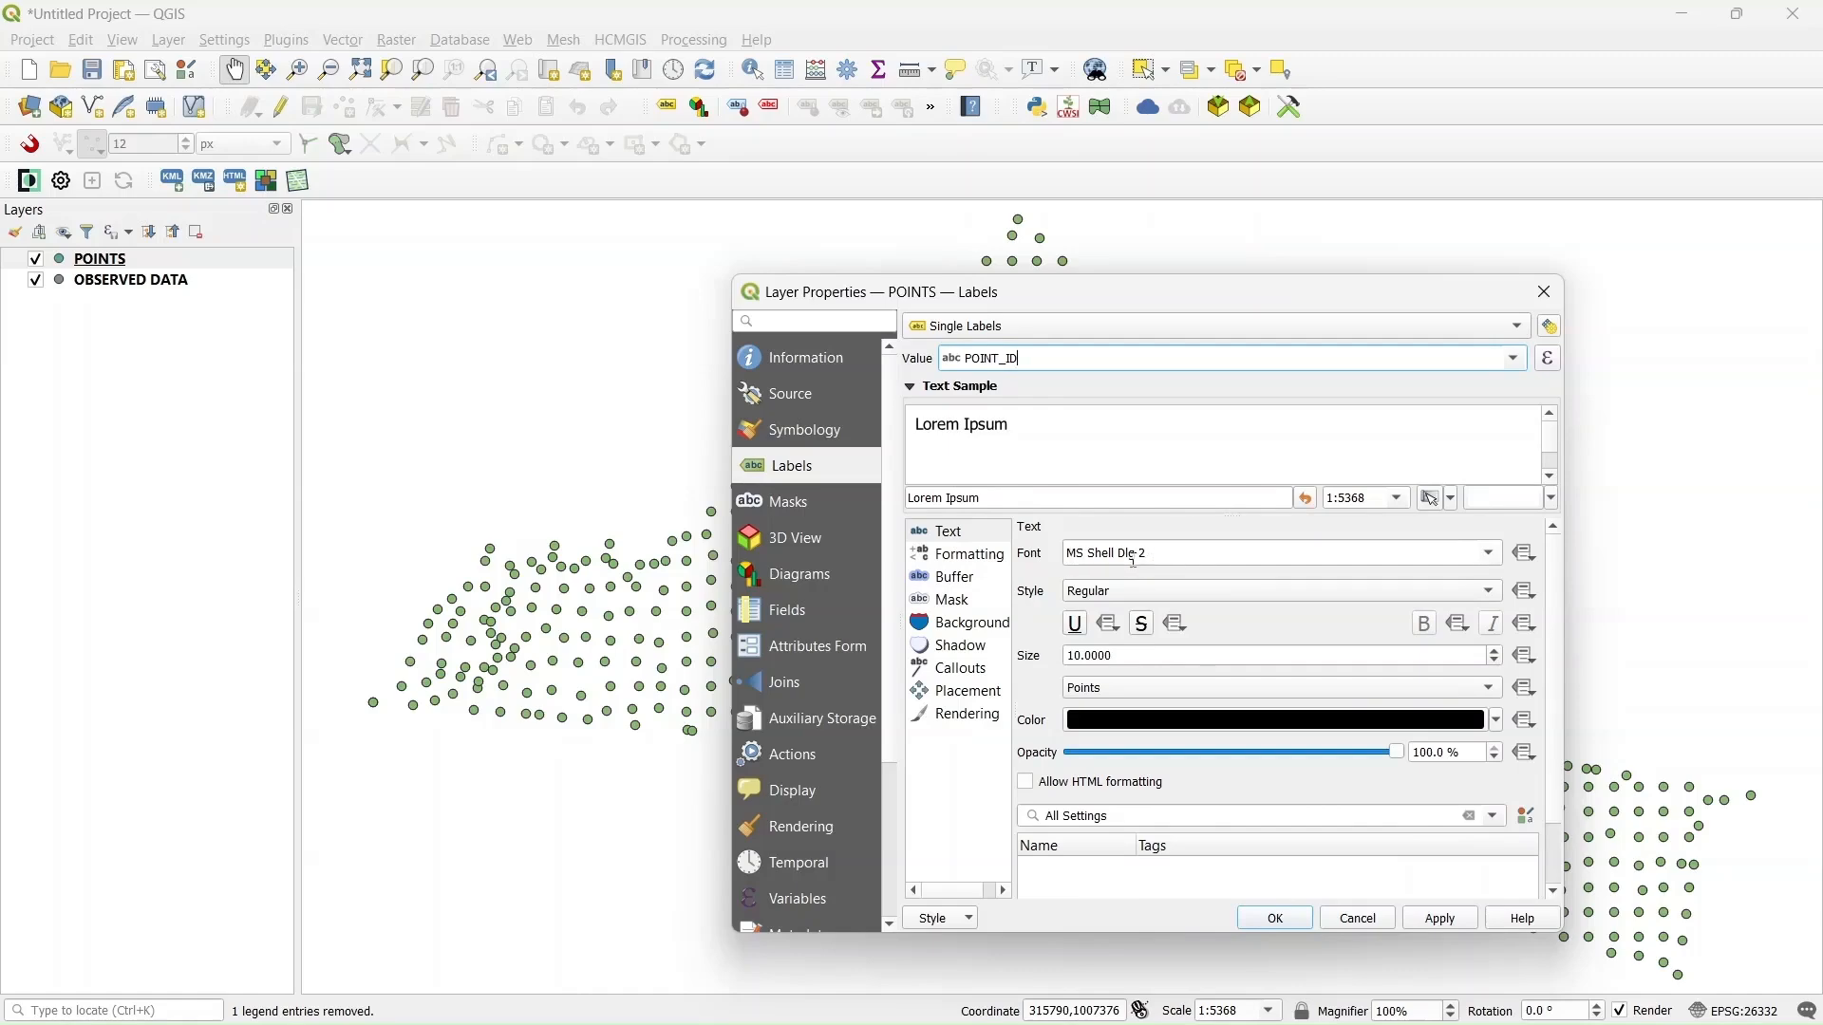
# Step: Find Arial in the font list and set it as the POINTS label font
pyautogui.click(1492, 561)
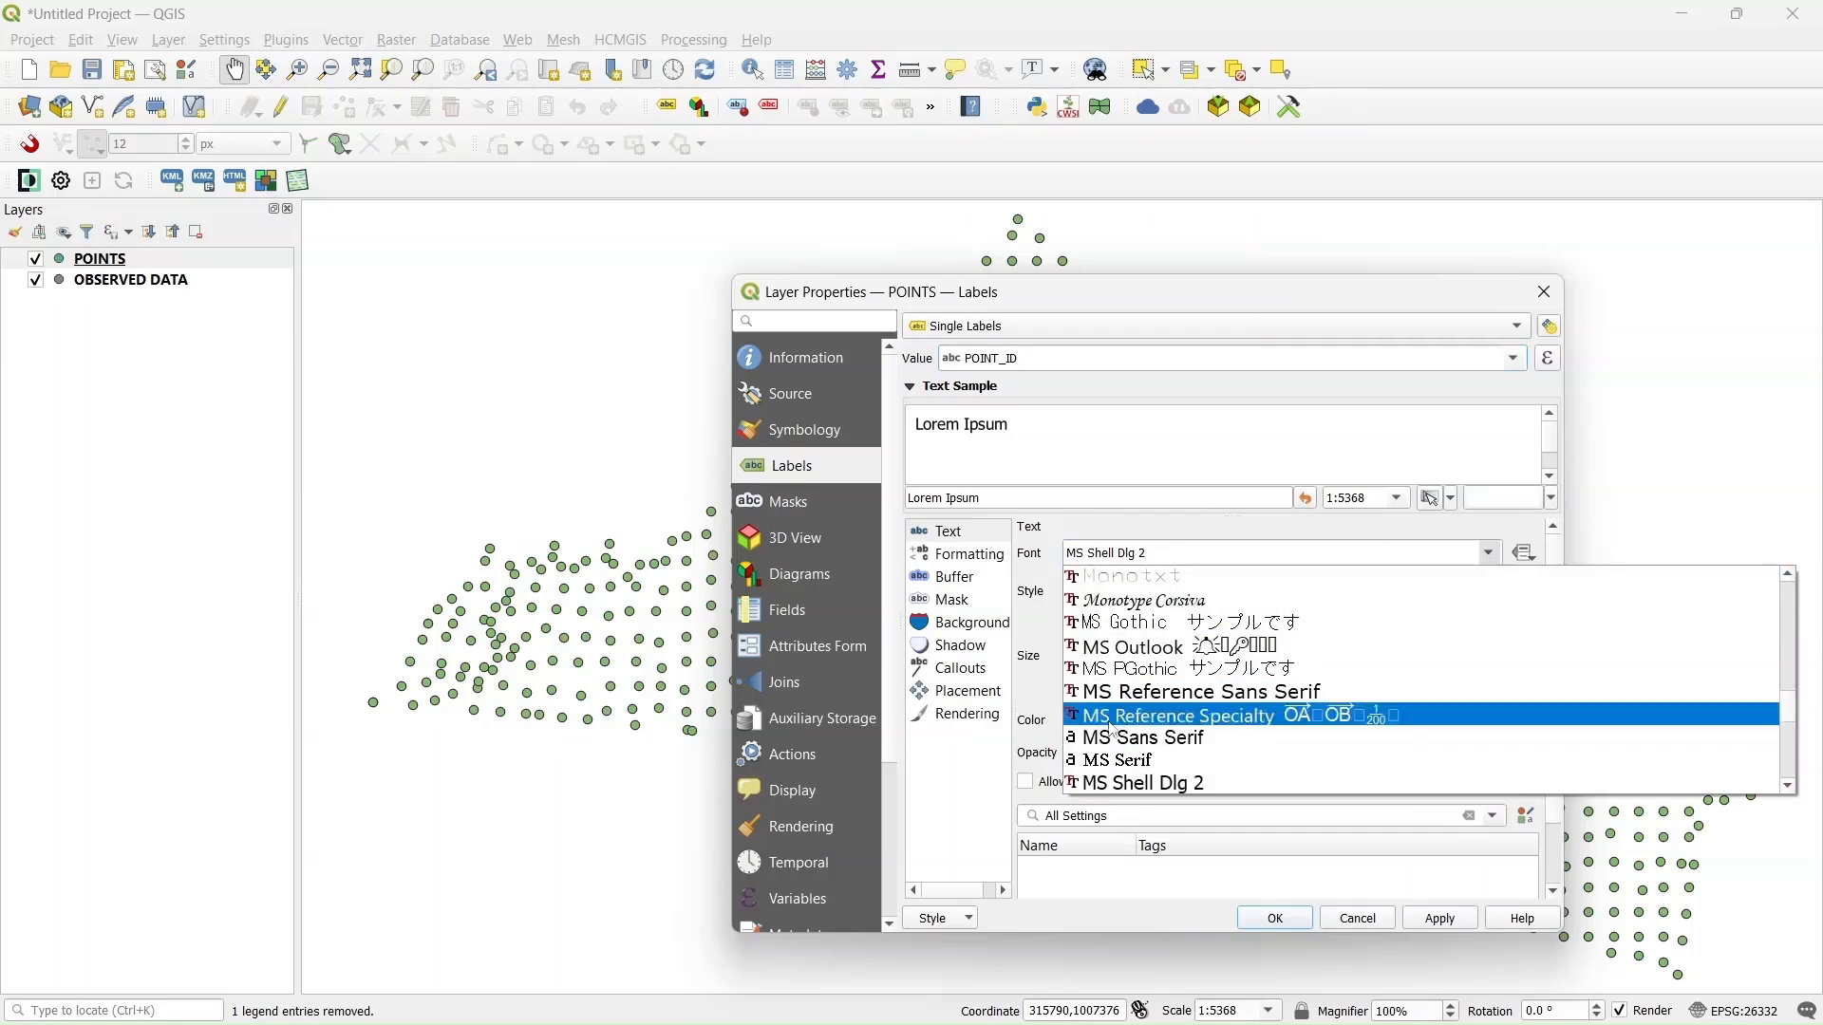
pyautogui.scroll(-10, 1157, 755)
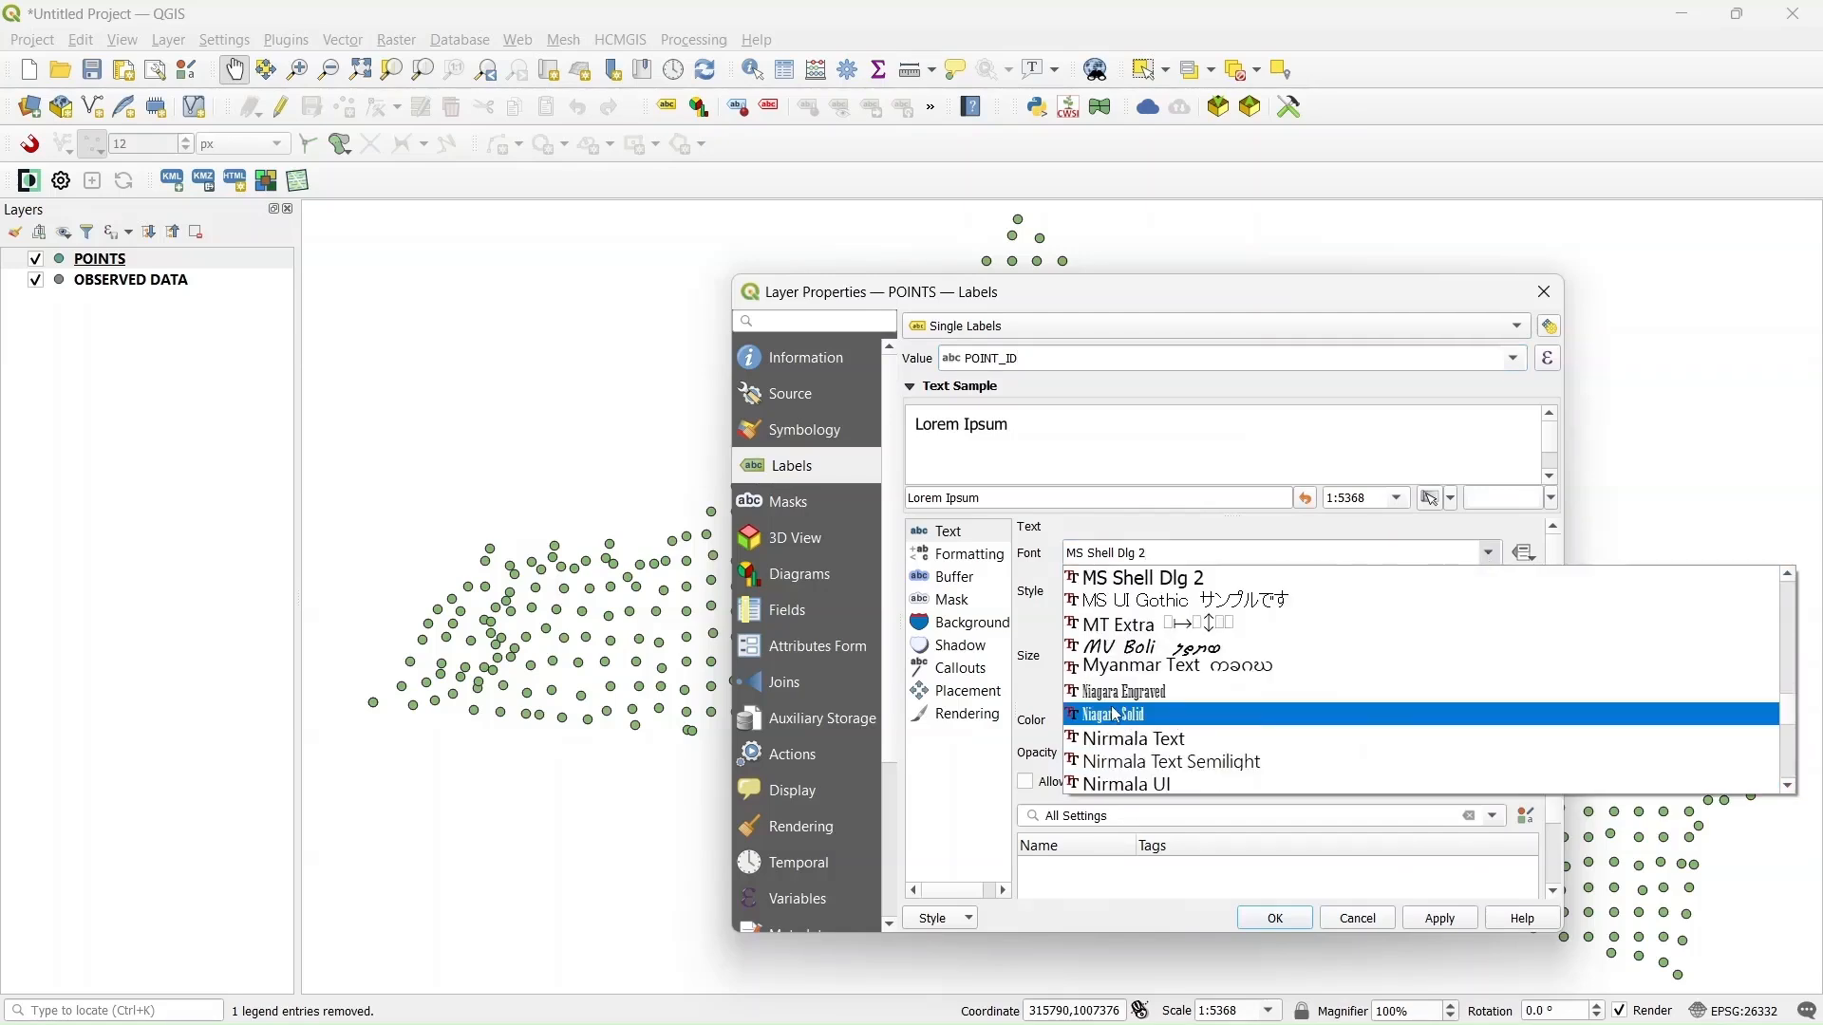
pyautogui.scroll(12, 1118, 707)
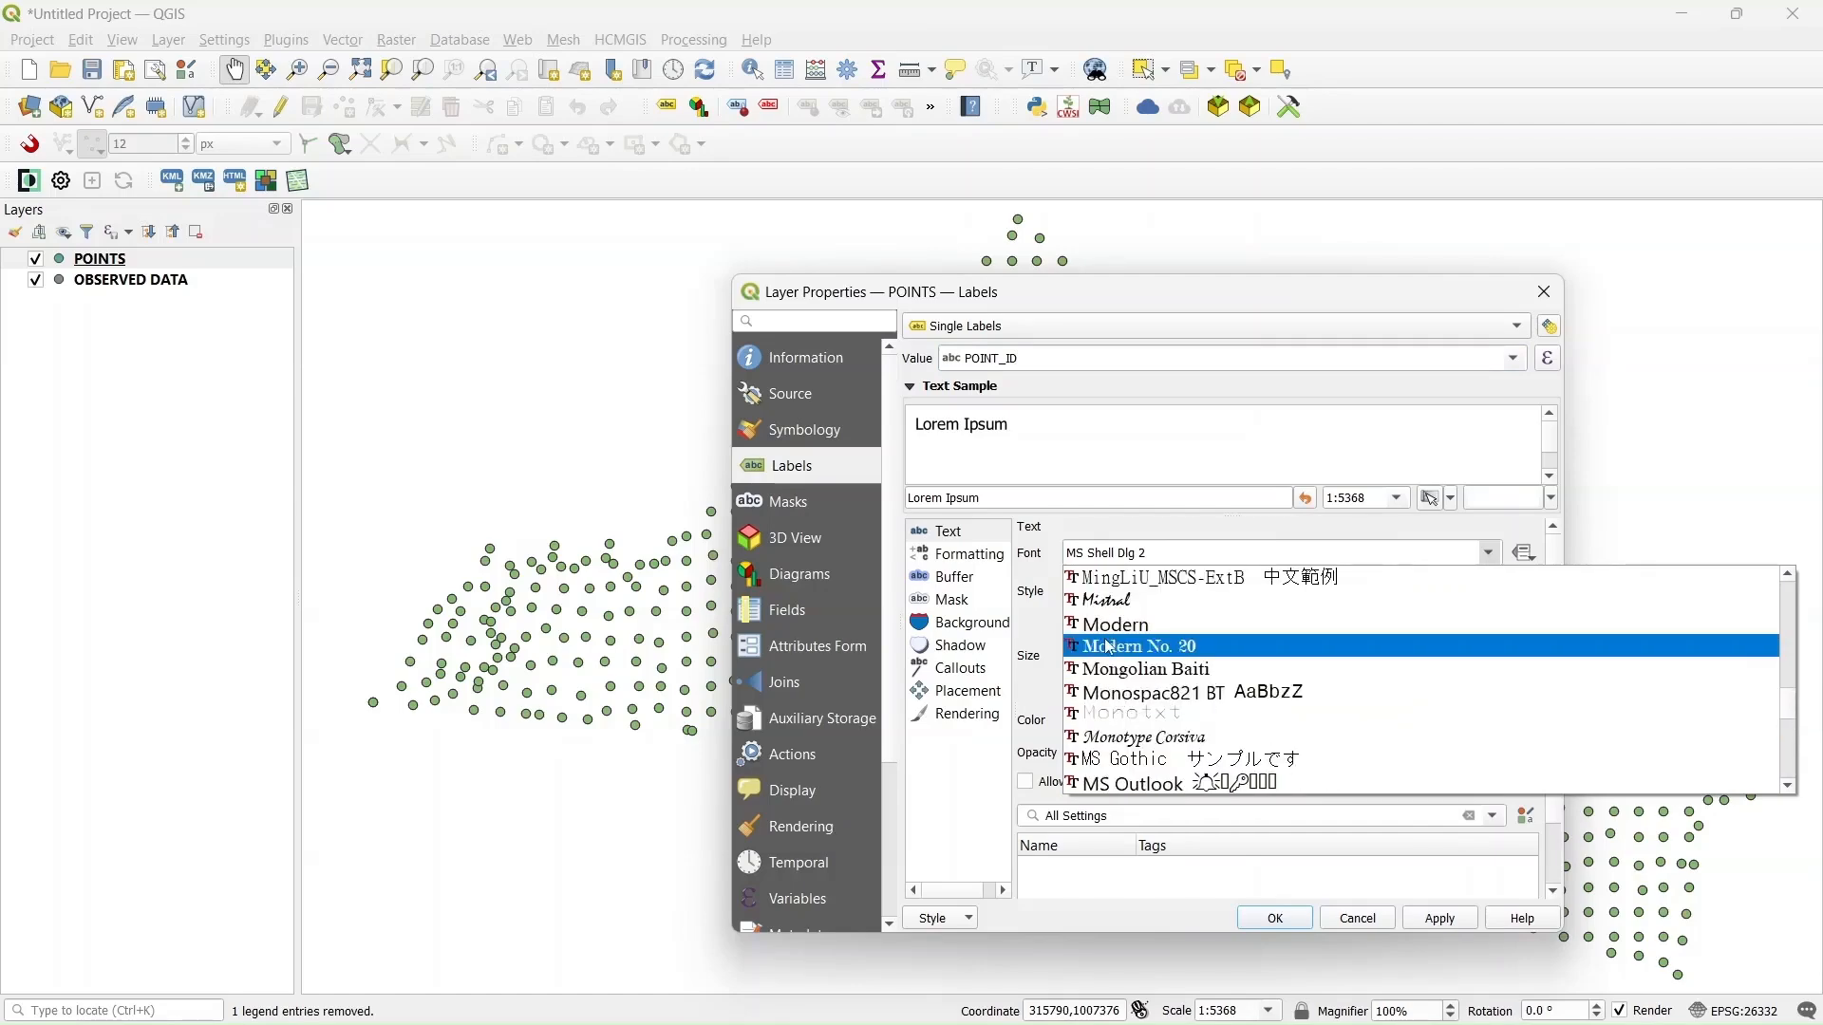
pyautogui.press('Home')
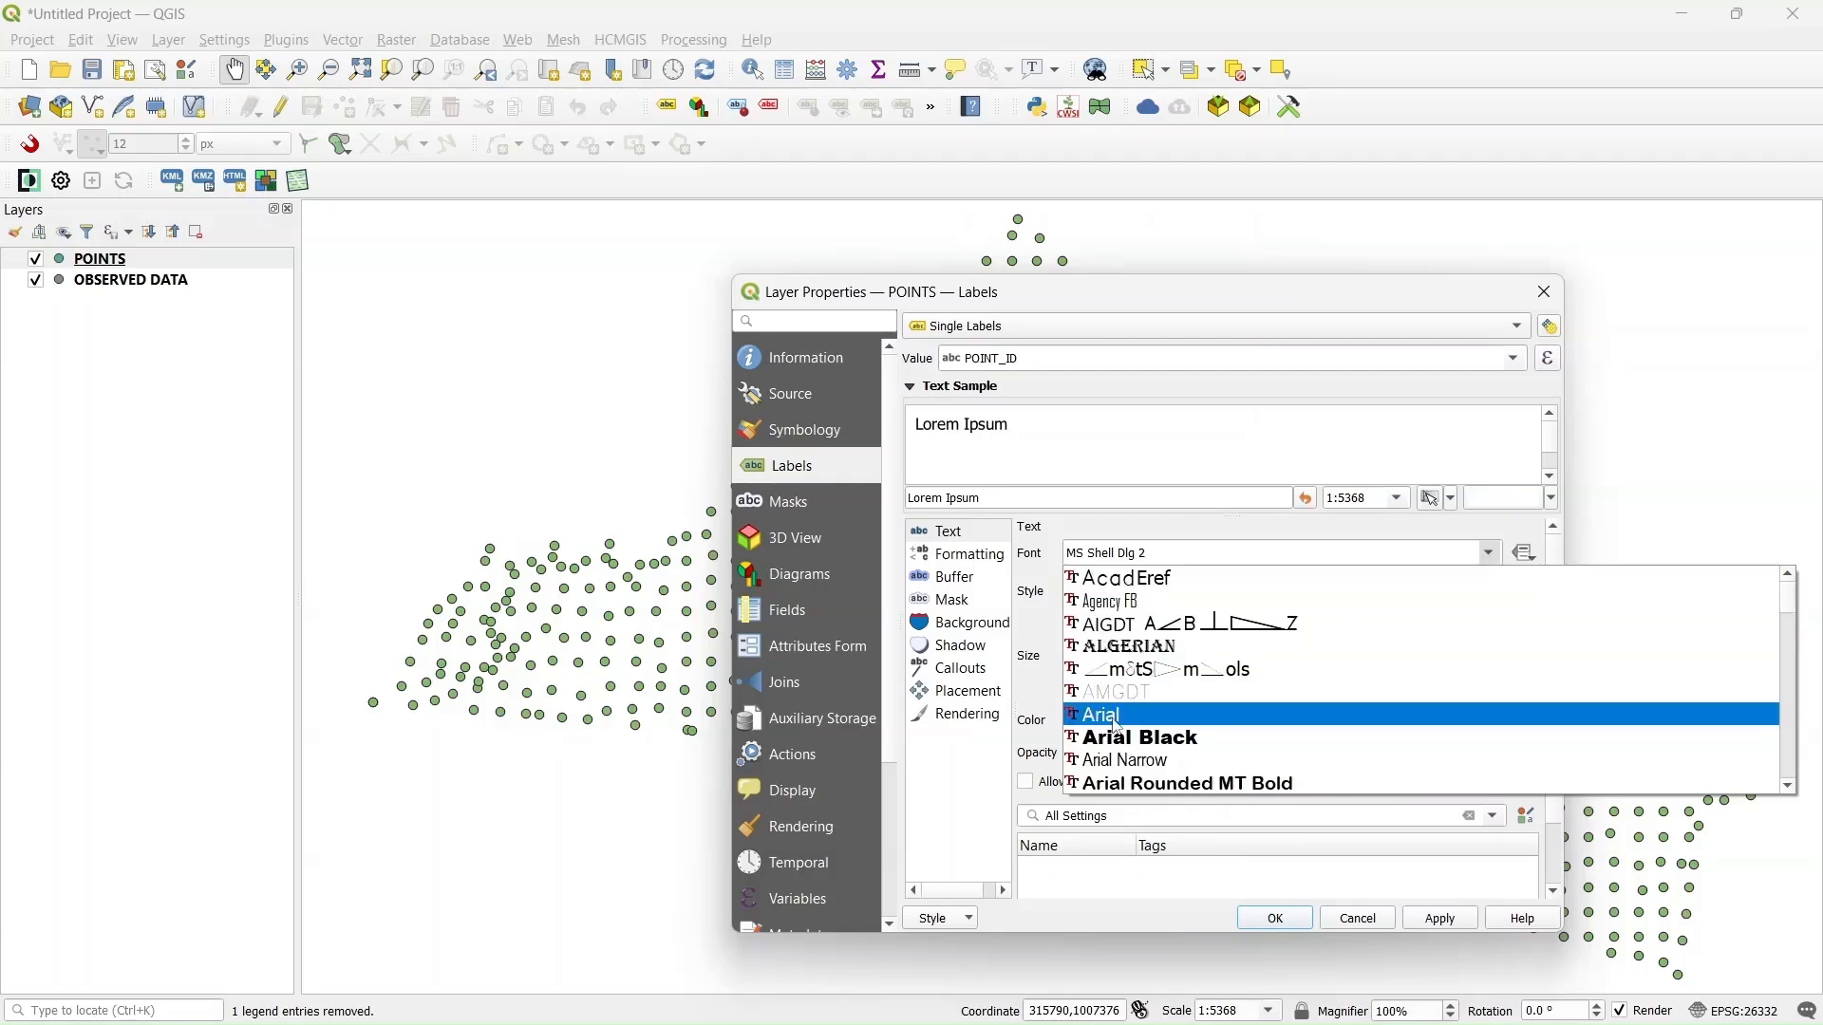
pyautogui.click(1111, 715)
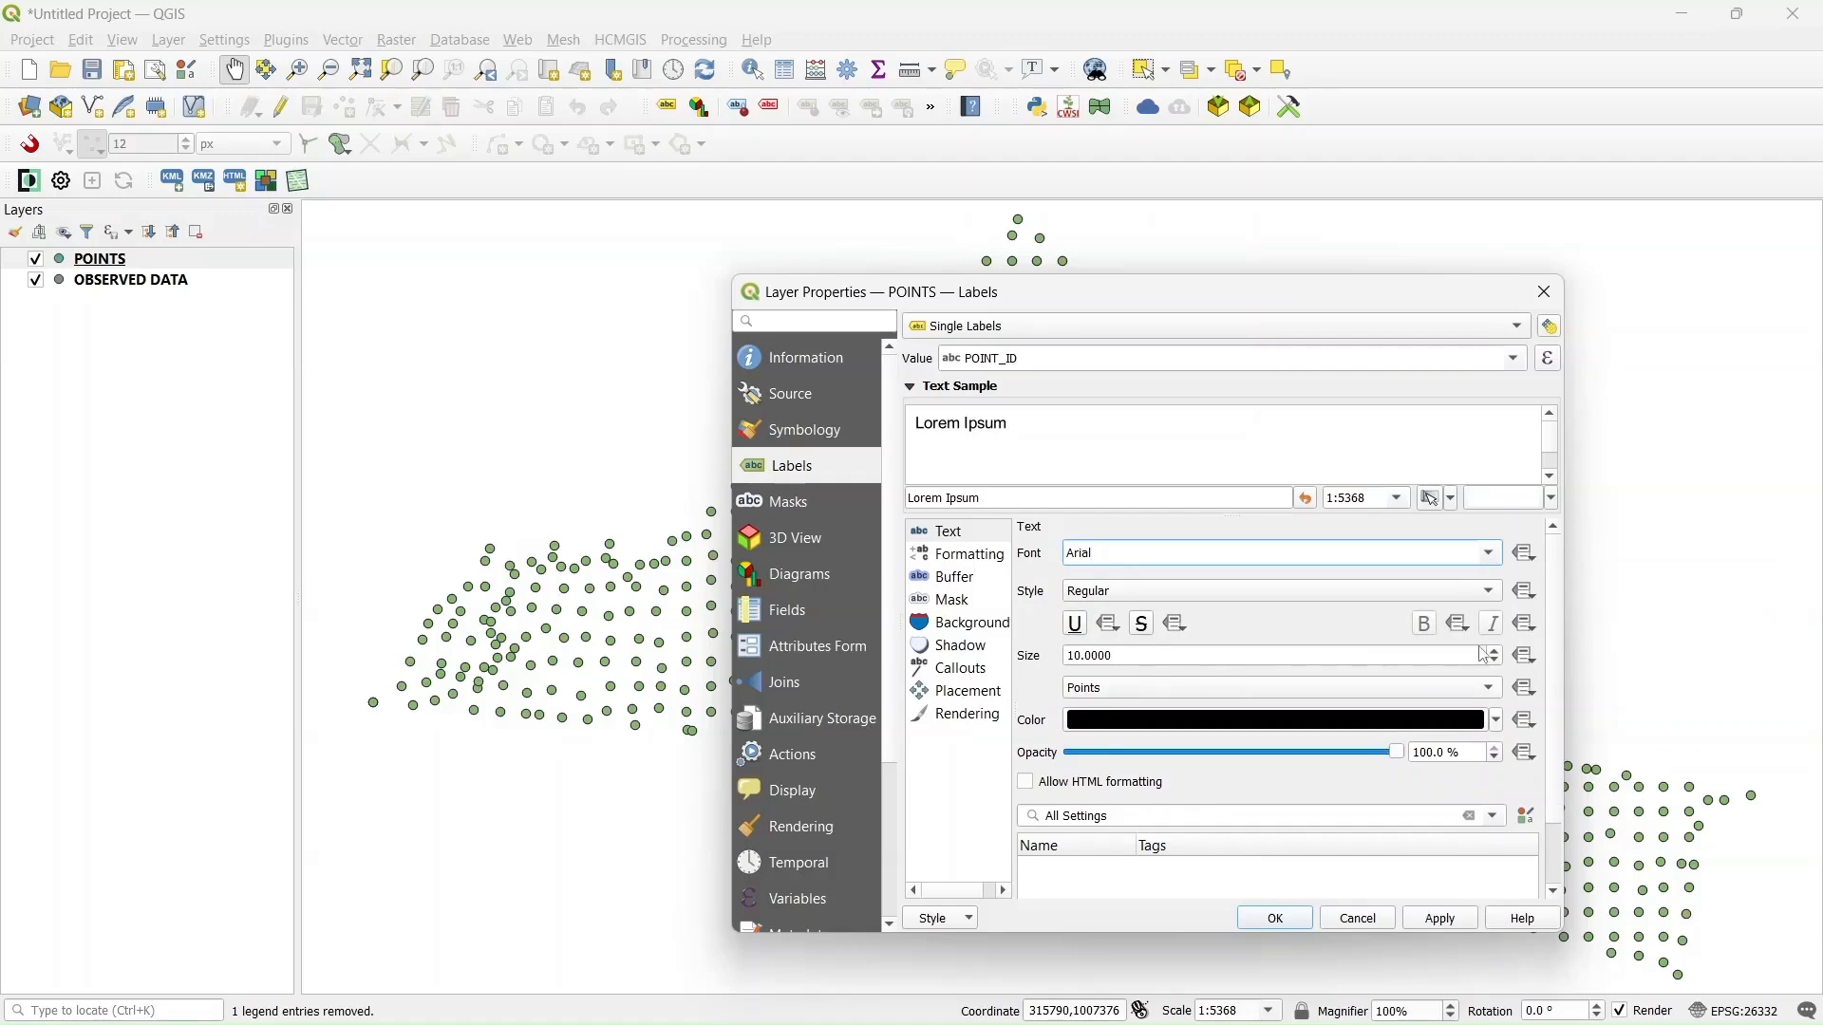
# Step: Set the POINTS label text size to 11 points
pyautogui.click(1498, 661)
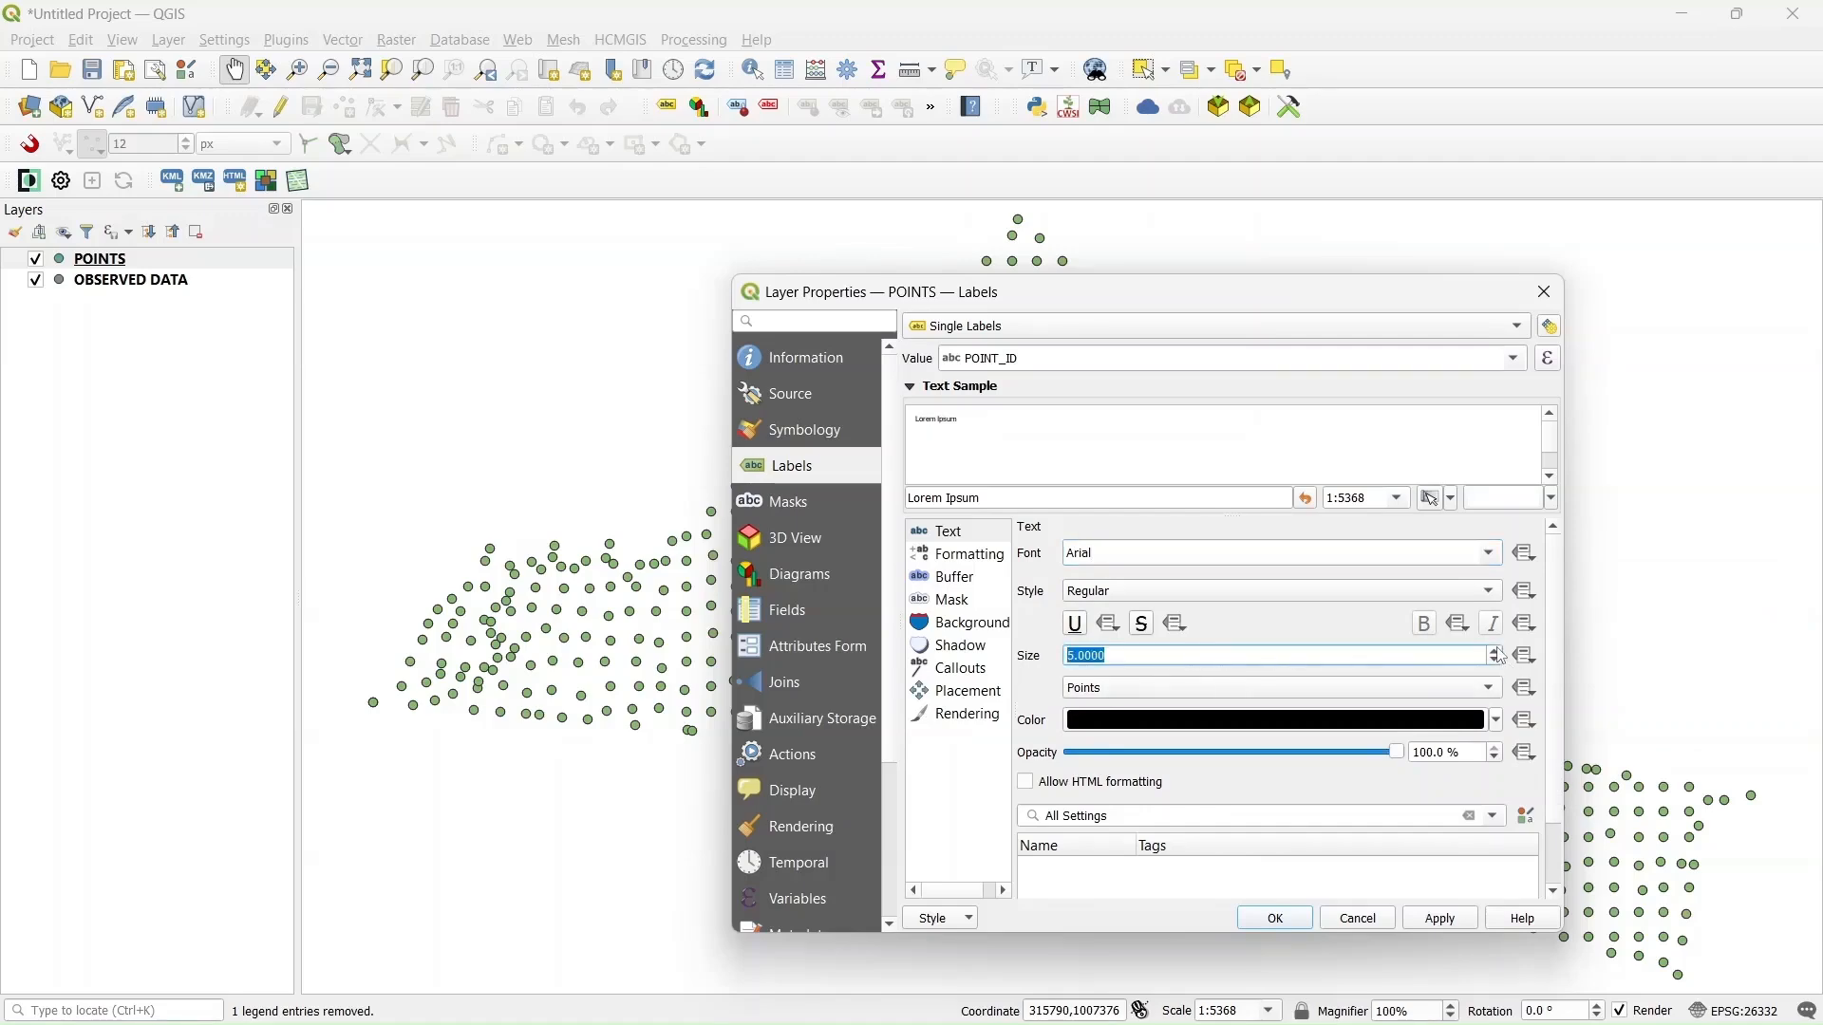
pyautogui.click(1498, 652)
pyautogui.click(1498, 652)
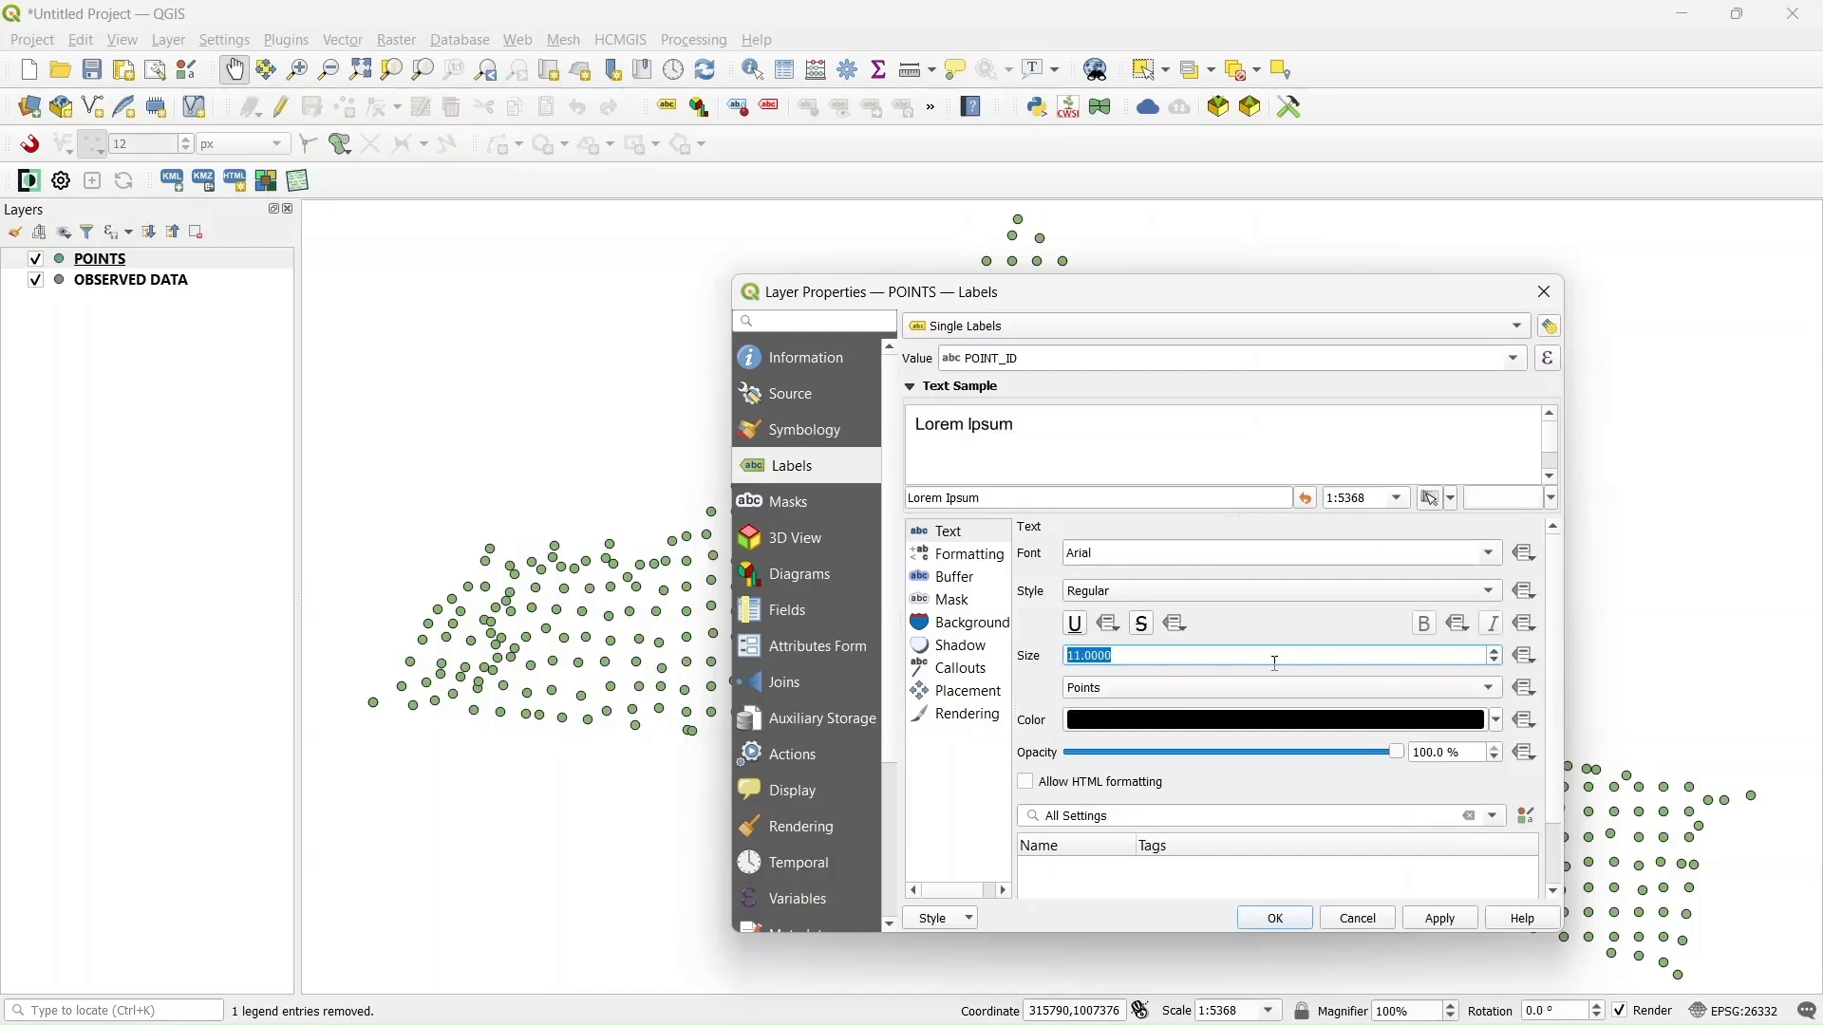
# Step: Keep the label type case at No Change, review the buffer and mask options, and accept the POINTS label settings
pyautogui.click(952, 560)
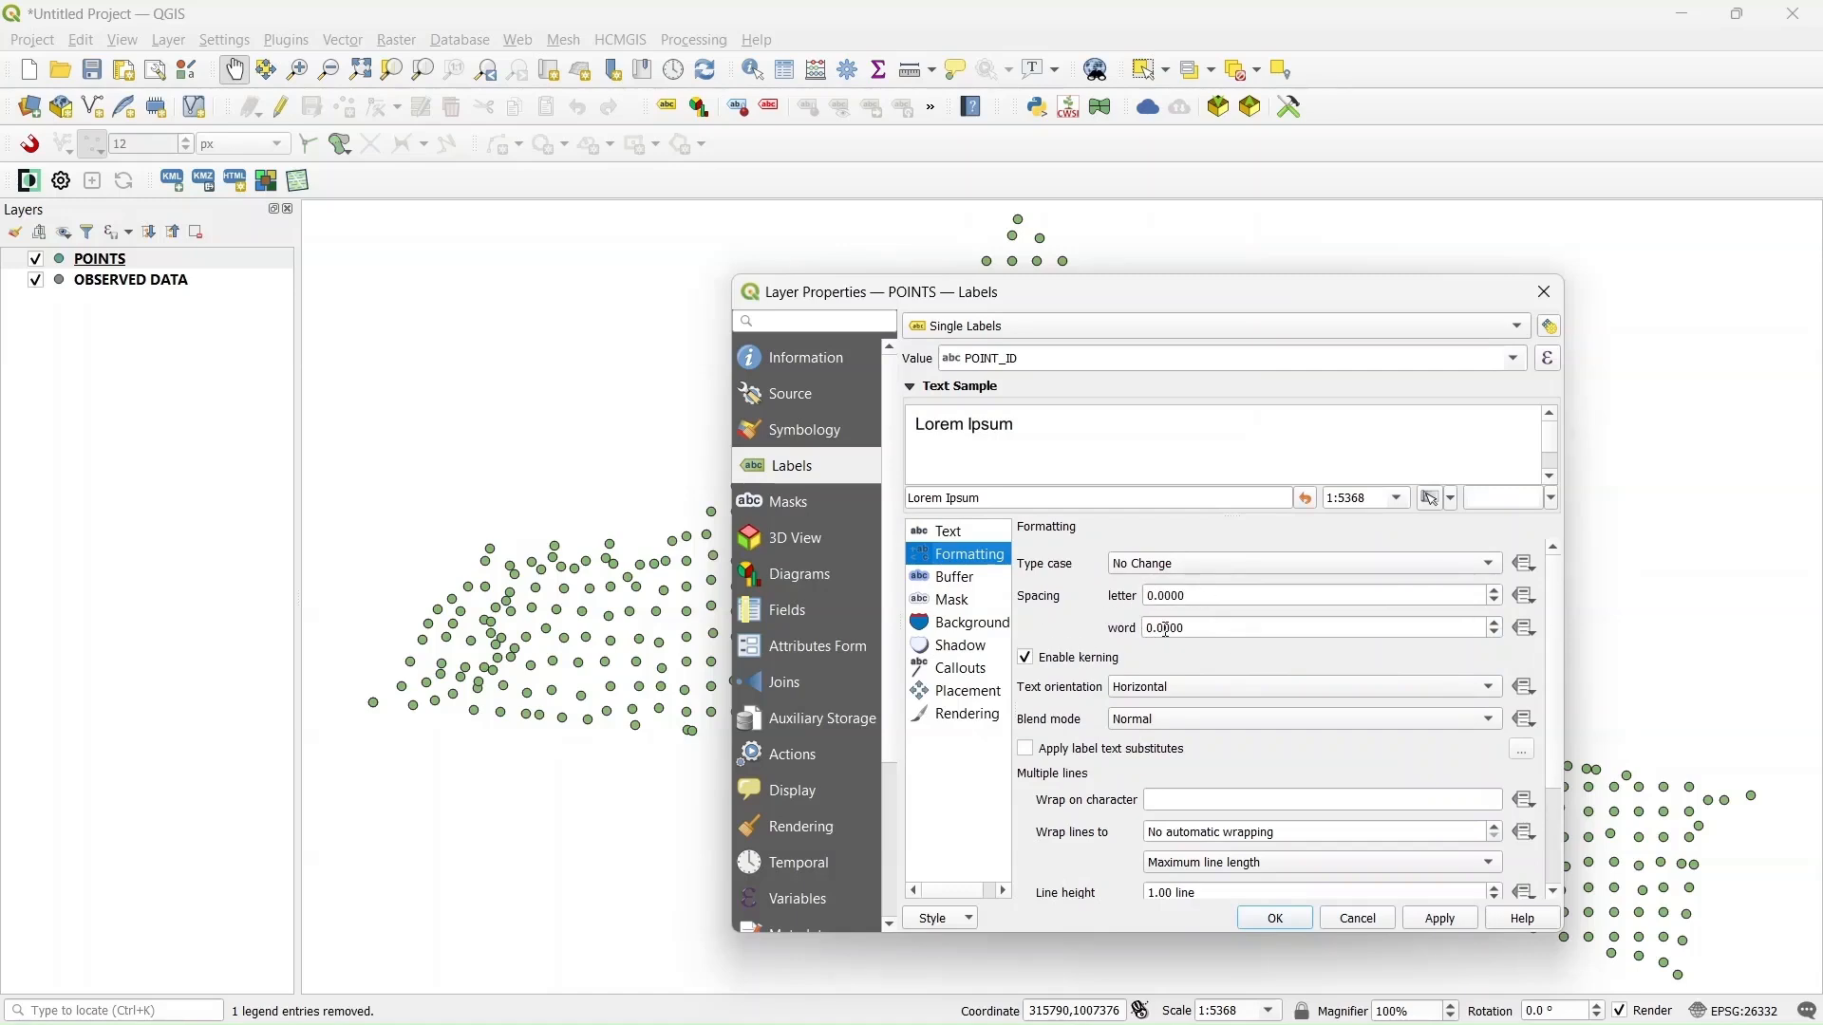
pyautogui.click(1164, 572)
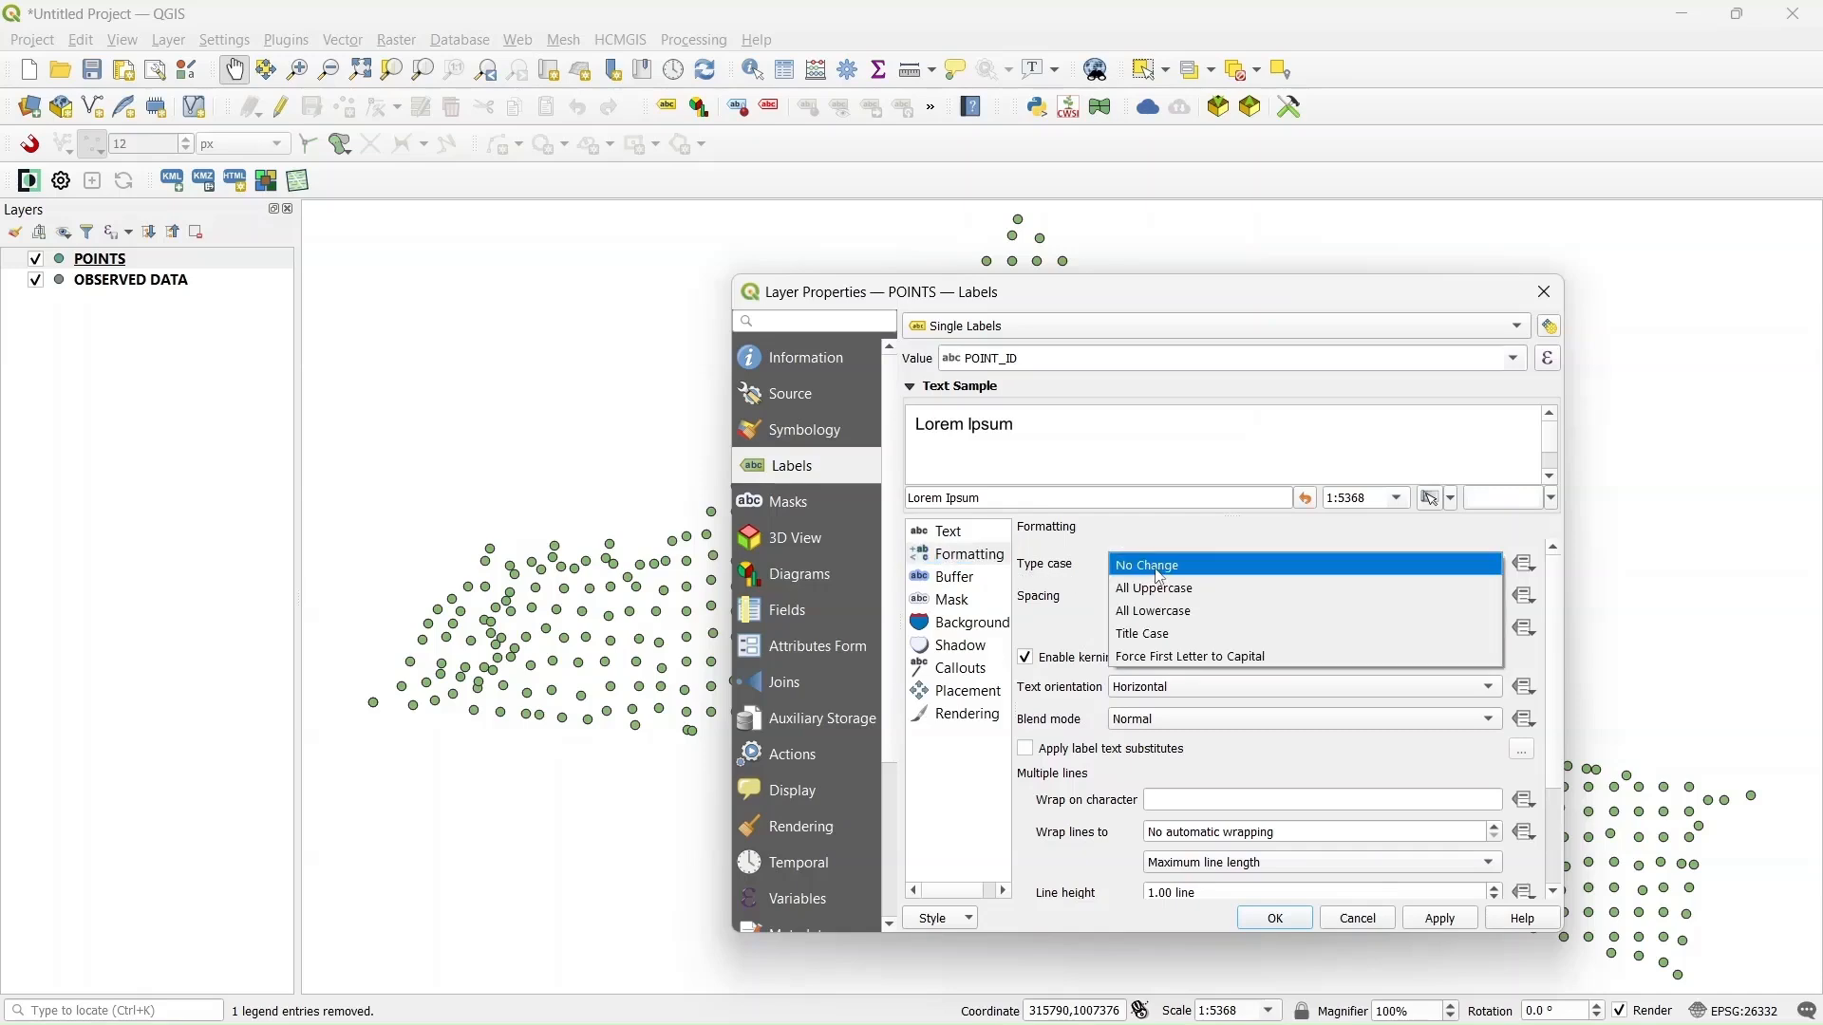
pyautogui.click(1164, 567)
pyautogui.click(961, 581)
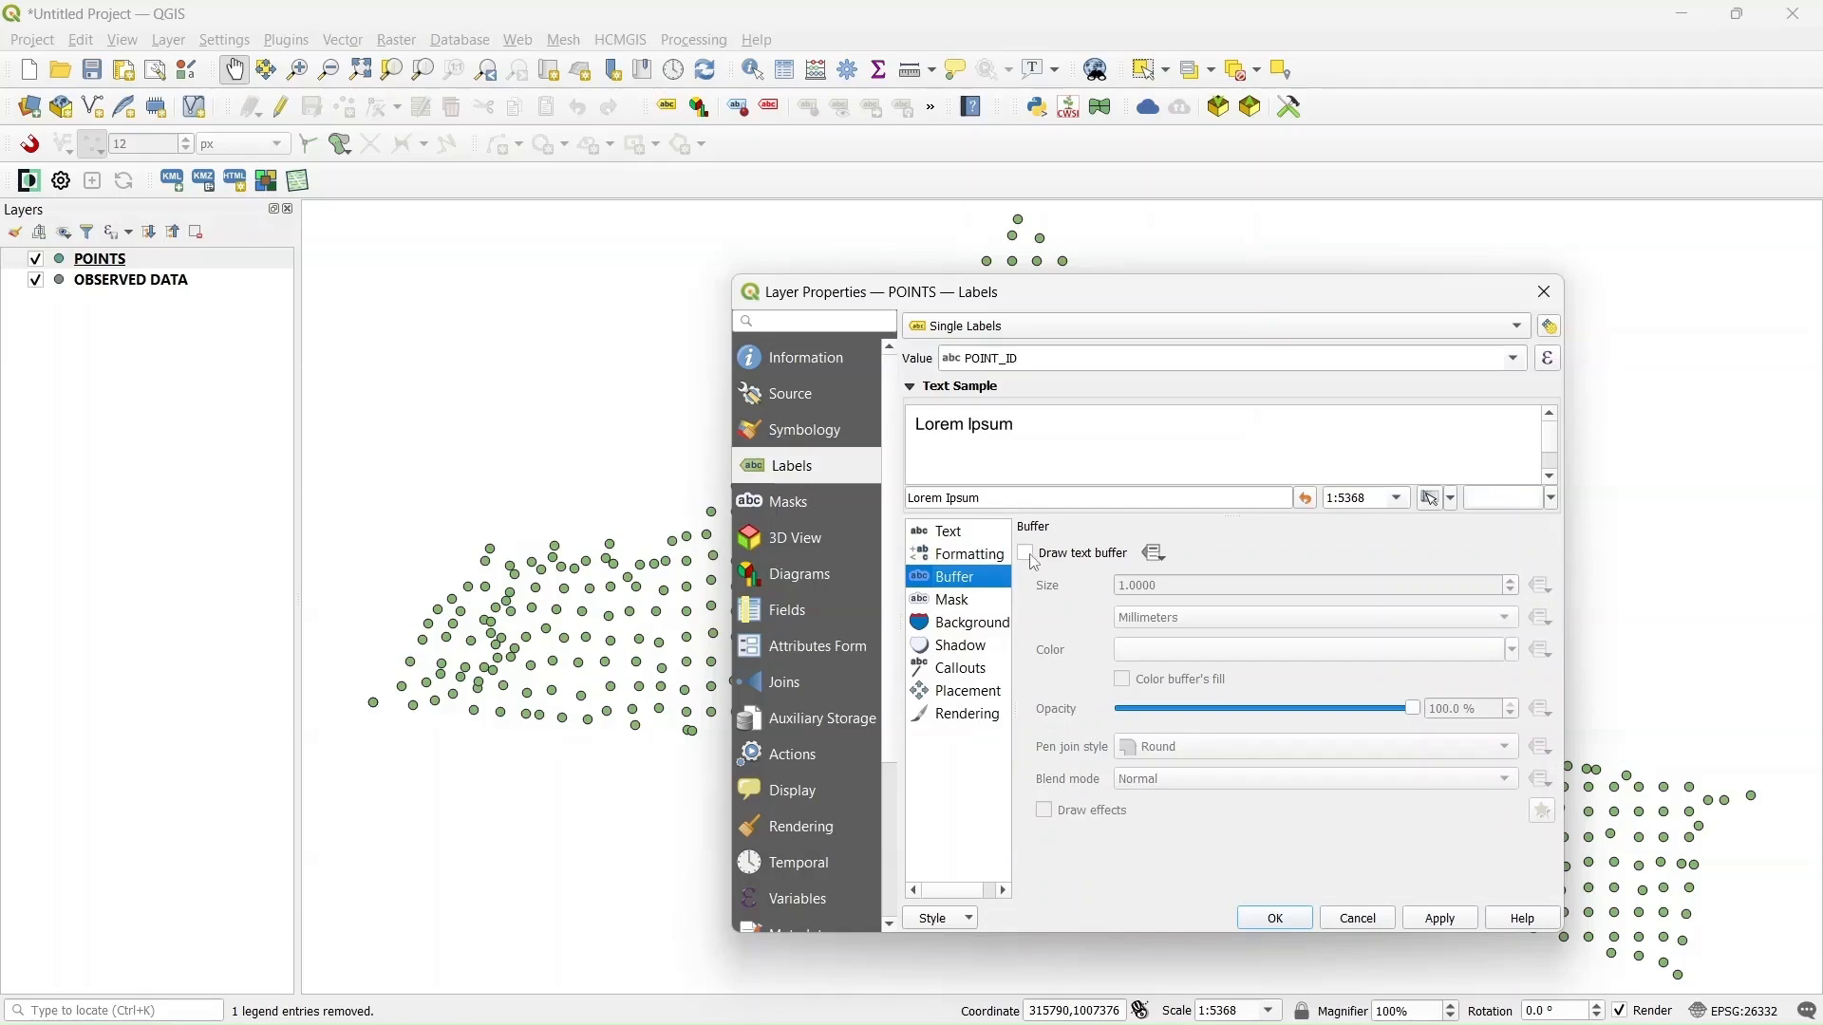
pyautogui.click(947, 604)
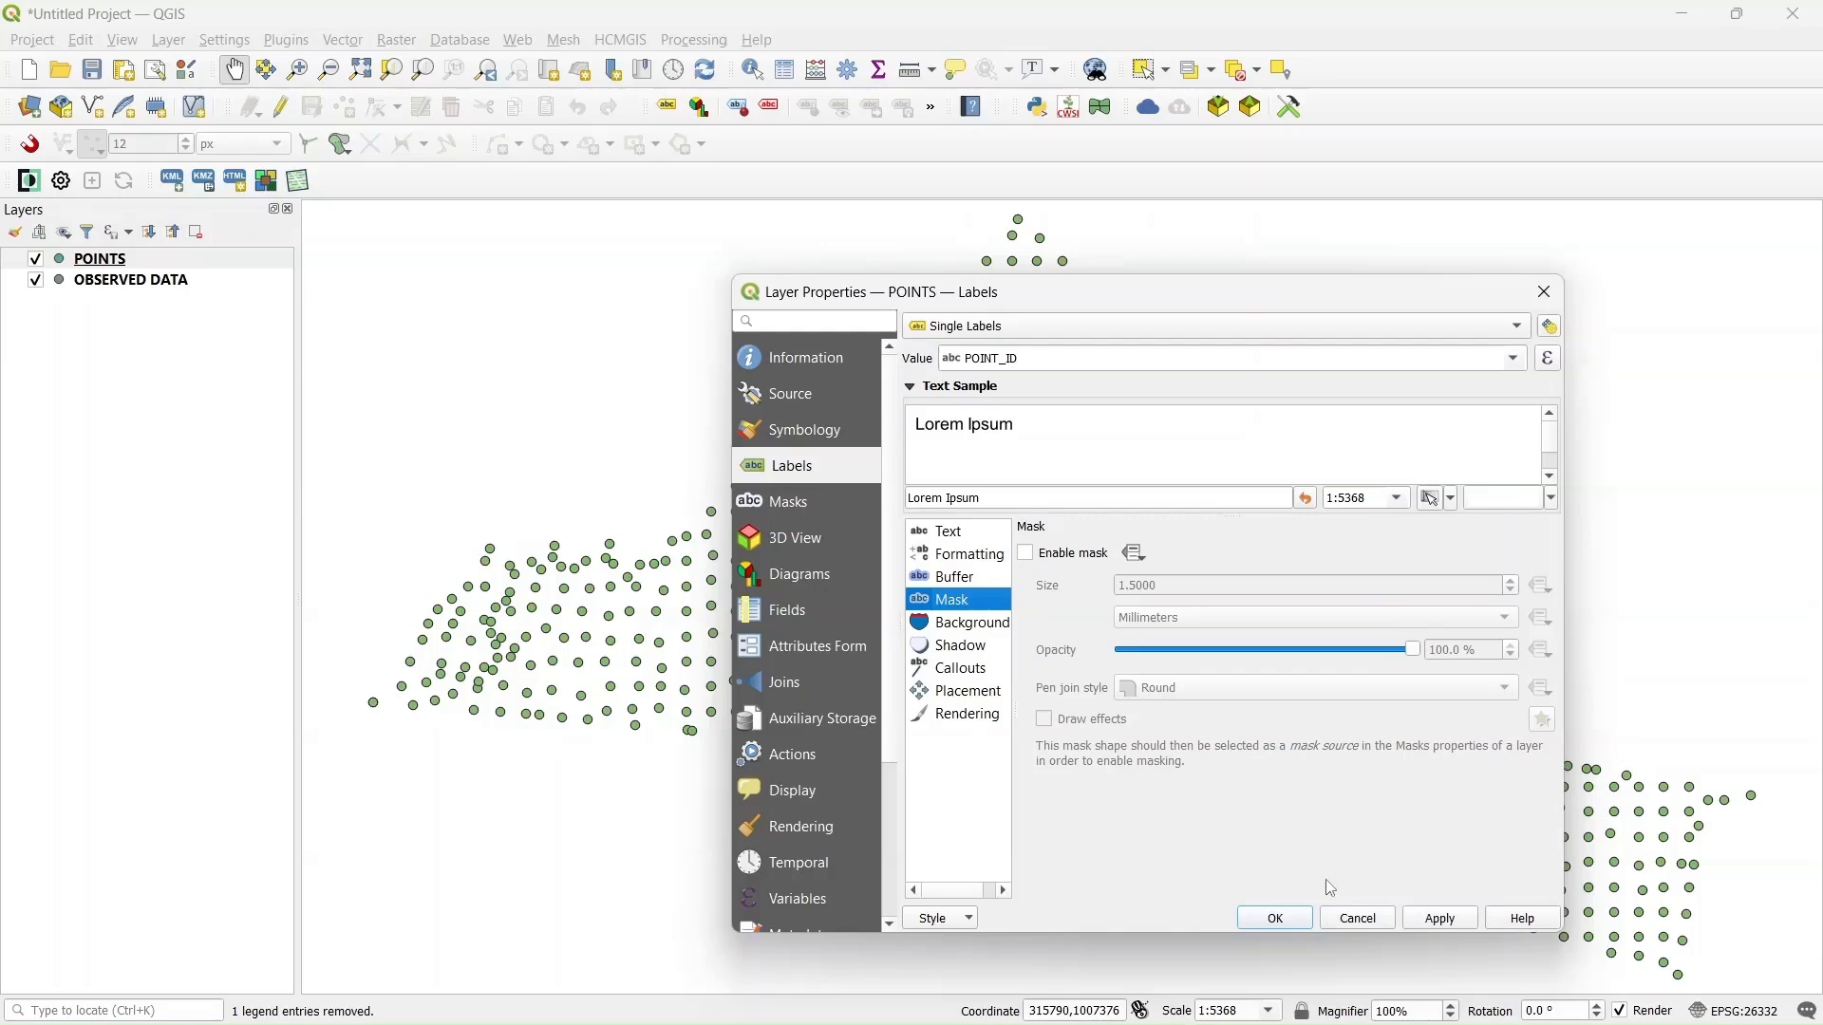
pyautogui.click(1293, 921)
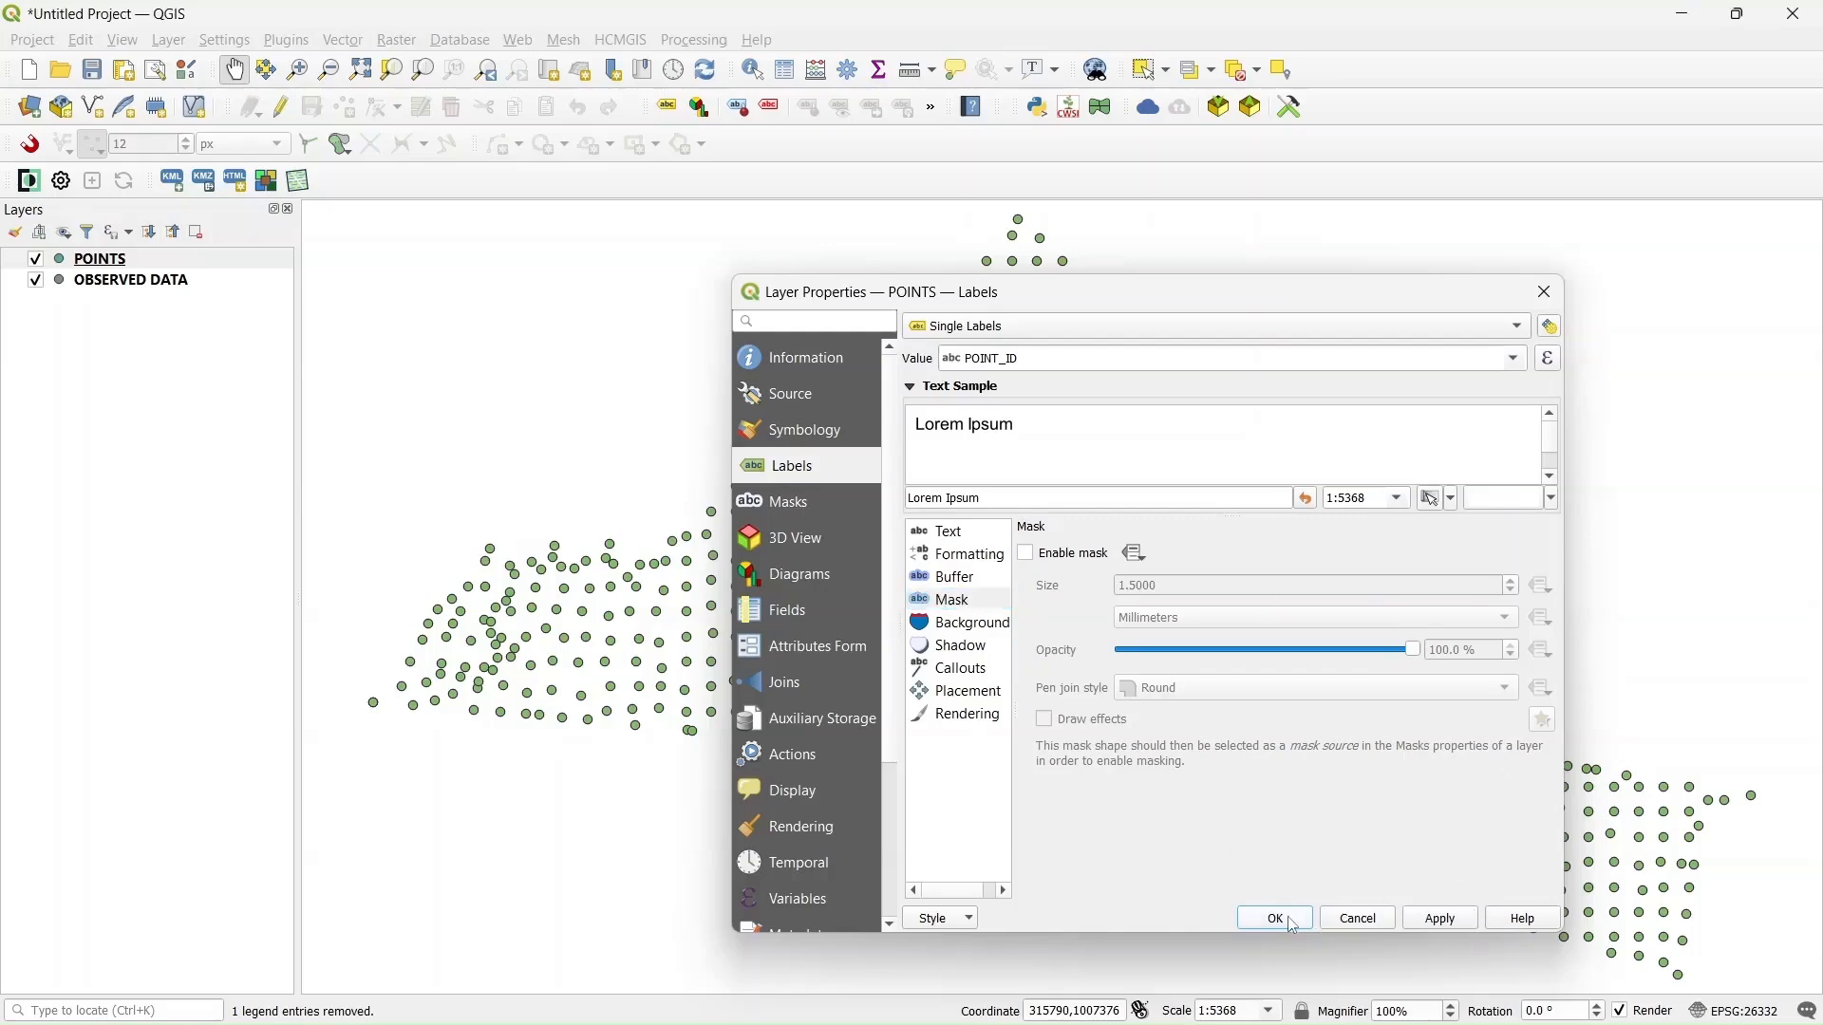